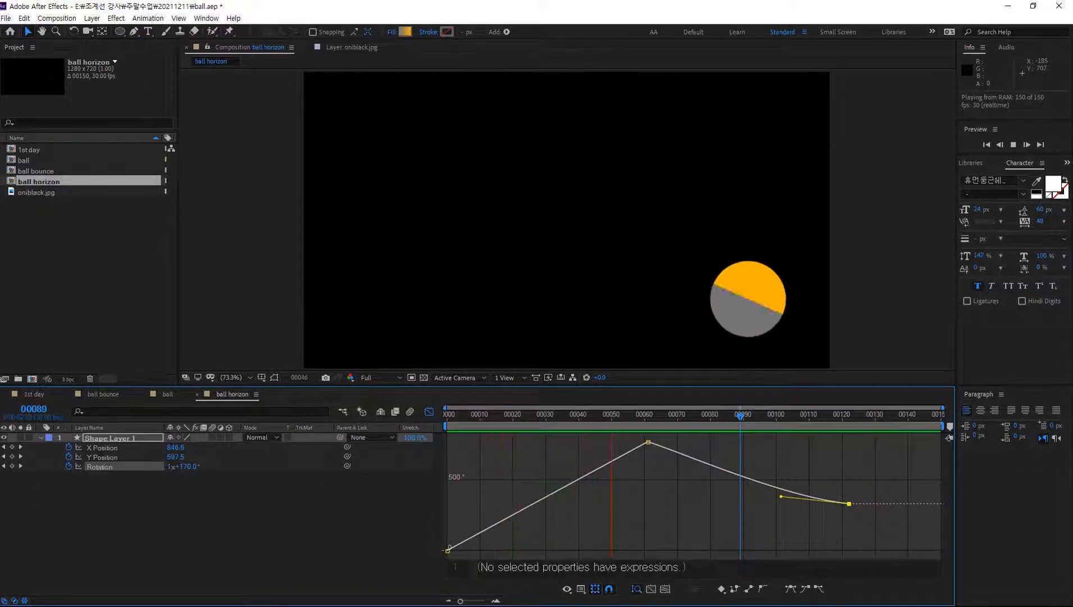
click(743, 416)
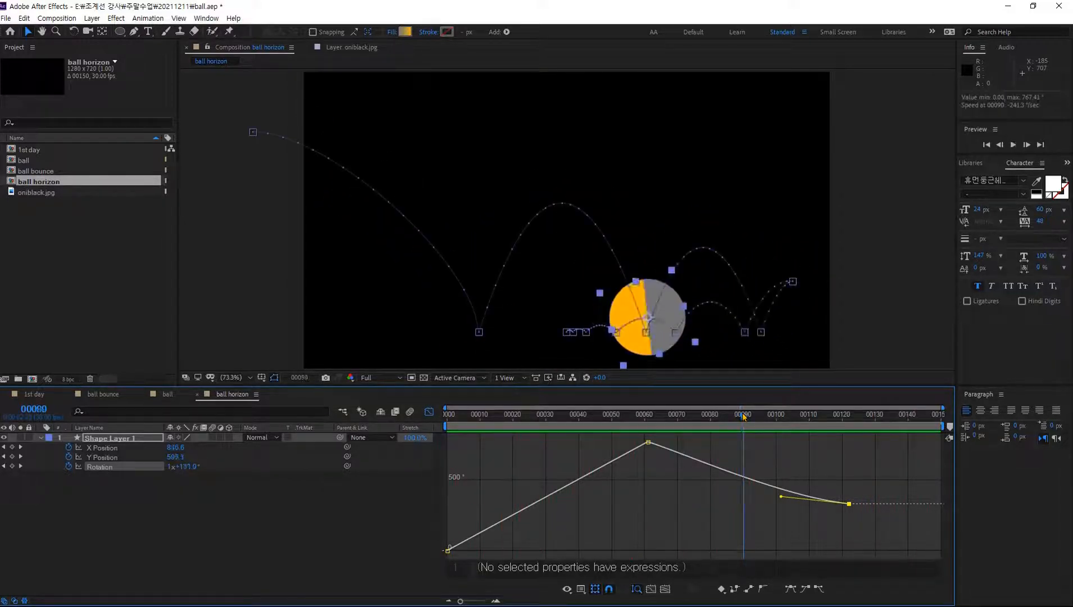
drag(744, 416, 330, 473)
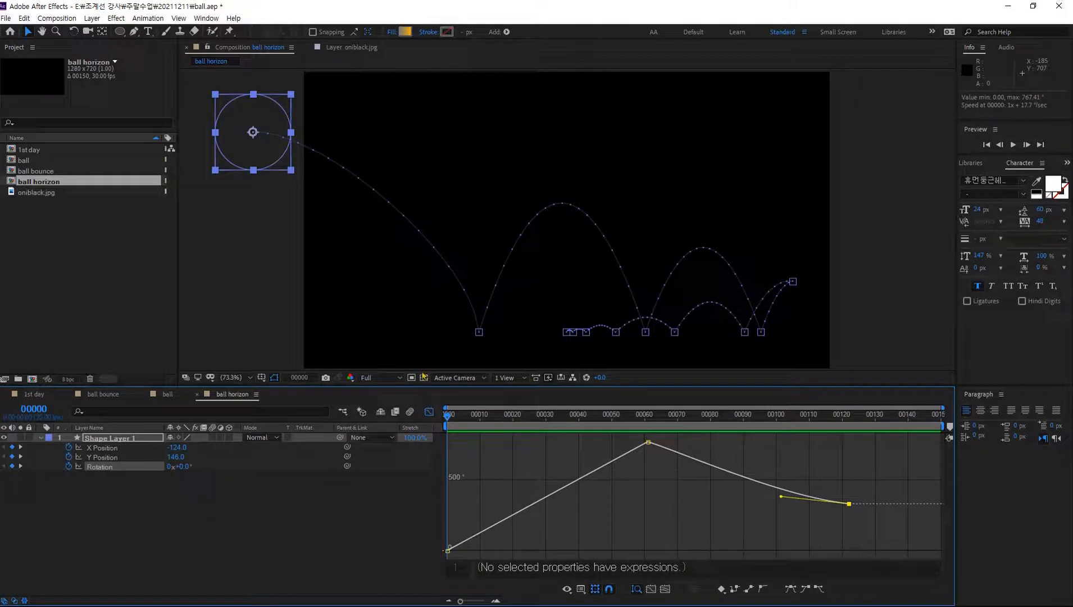
key(ctrl+n)
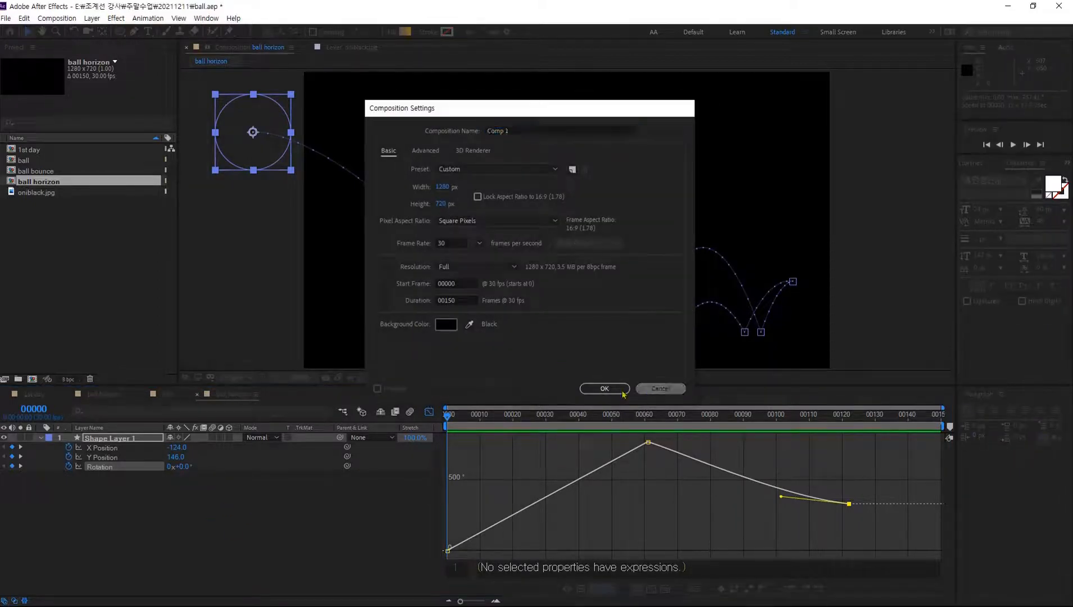
key(Escape)
click(57, 18)
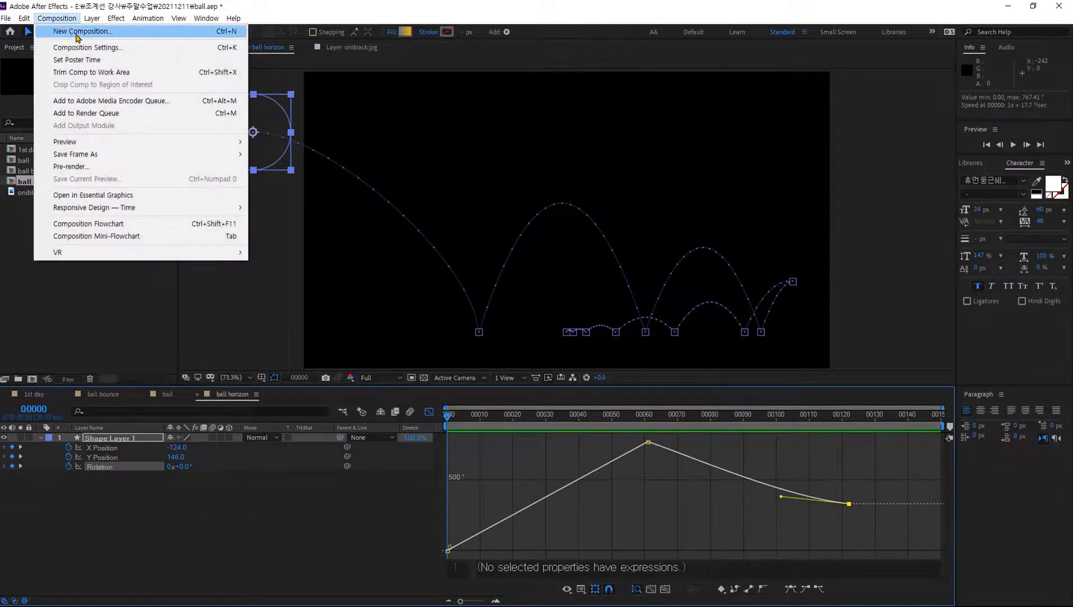
click(105, 32)
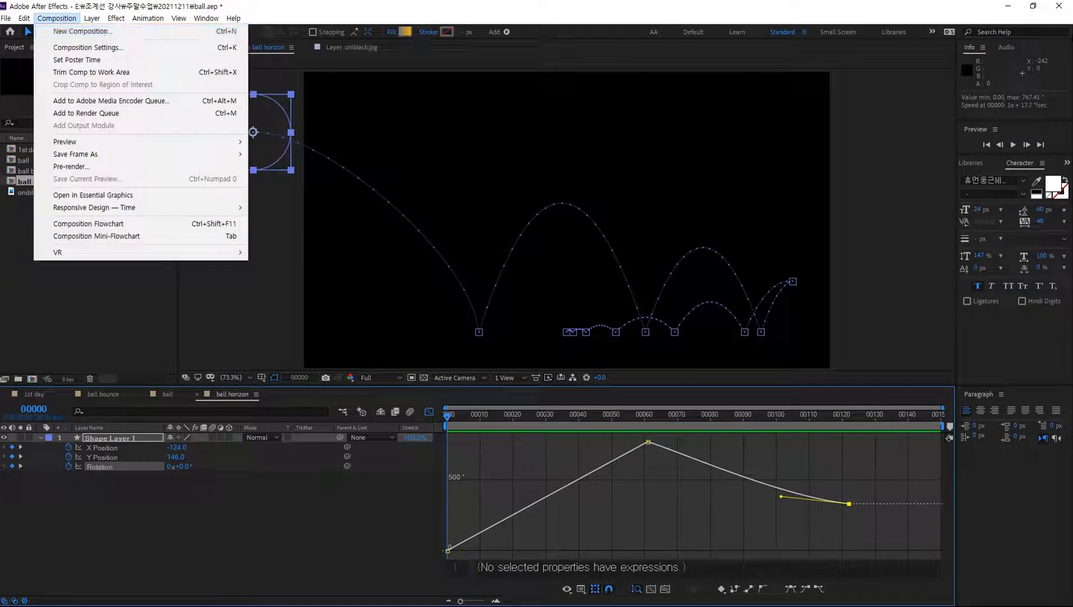
click(297, 495)
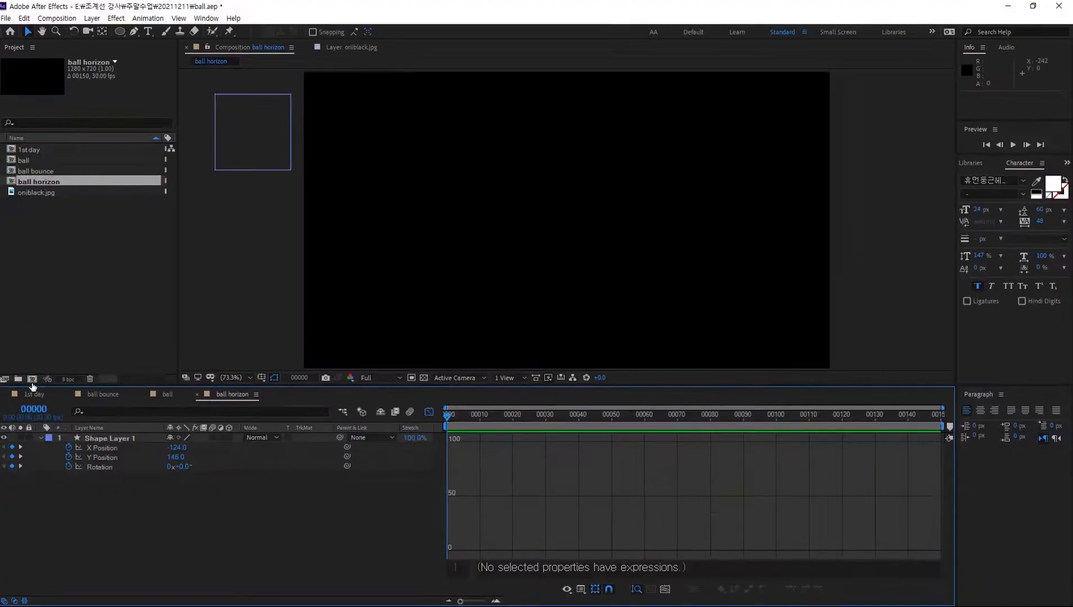
Create a new composition named "ball hori2" at 1280 x 720 px, 30 fps, with a duration of 150 frames
click(68, 368)
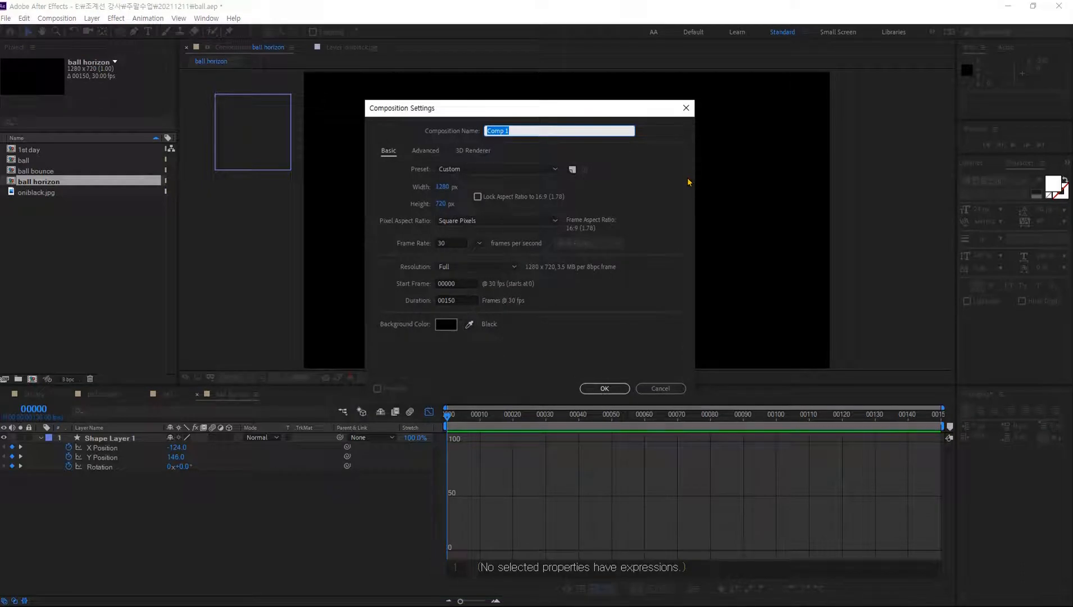
text(ball hori2)
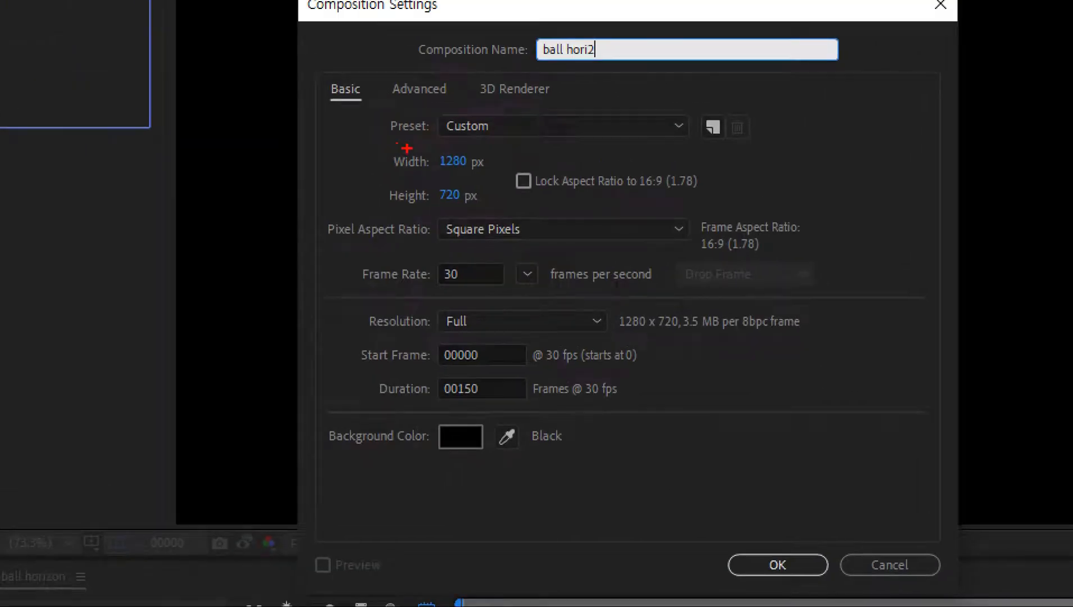
drag(407, 137, 498, 213)
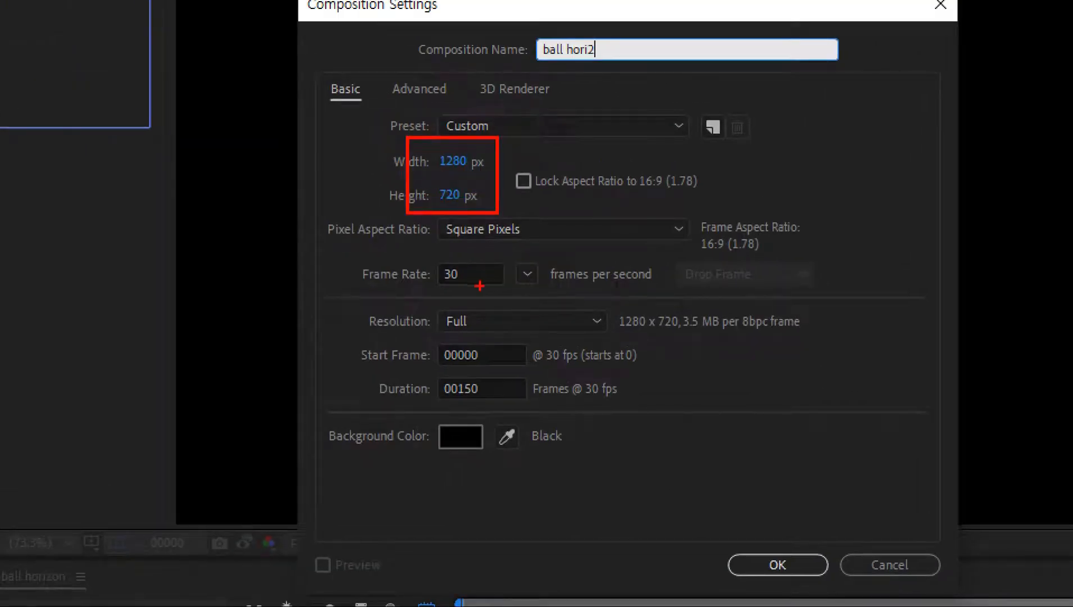
drag(422, 250, 523, 290)
drag(399, 375, 511, 404)
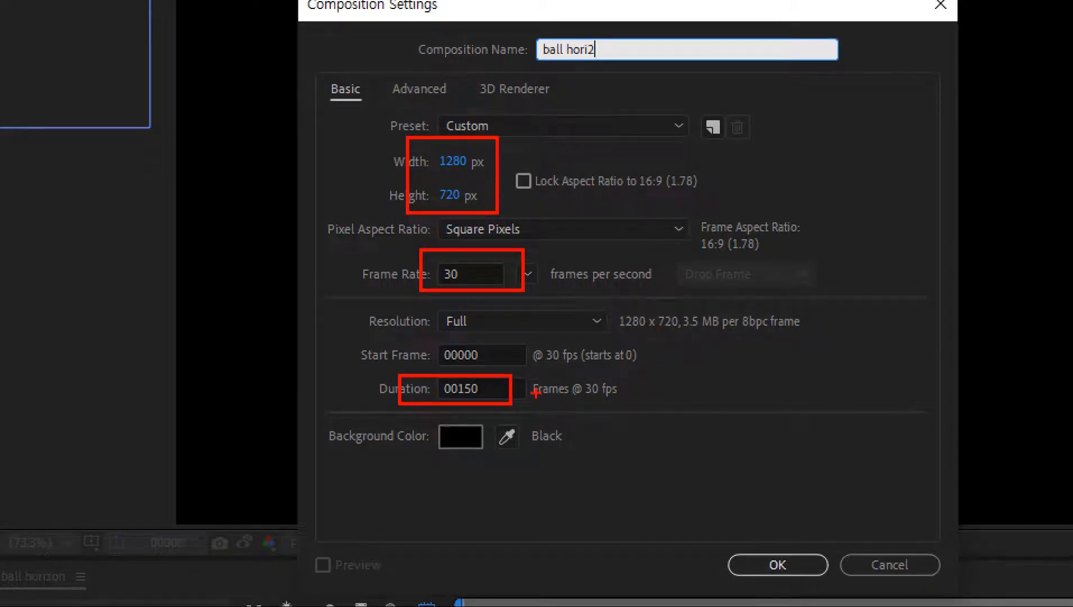
drag(522, 388, 641, 386)
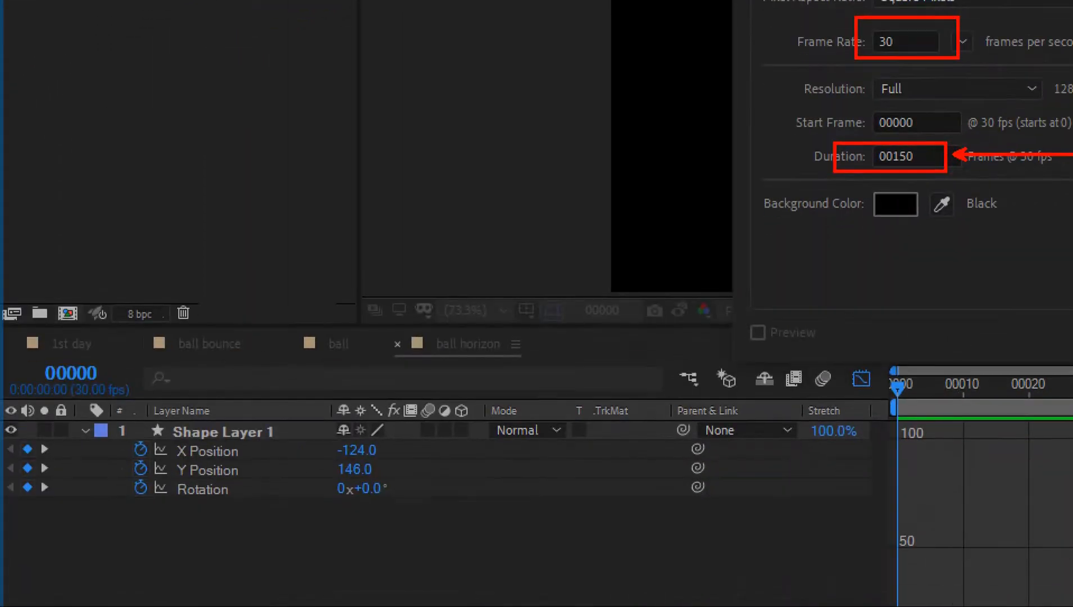
key(Escape)
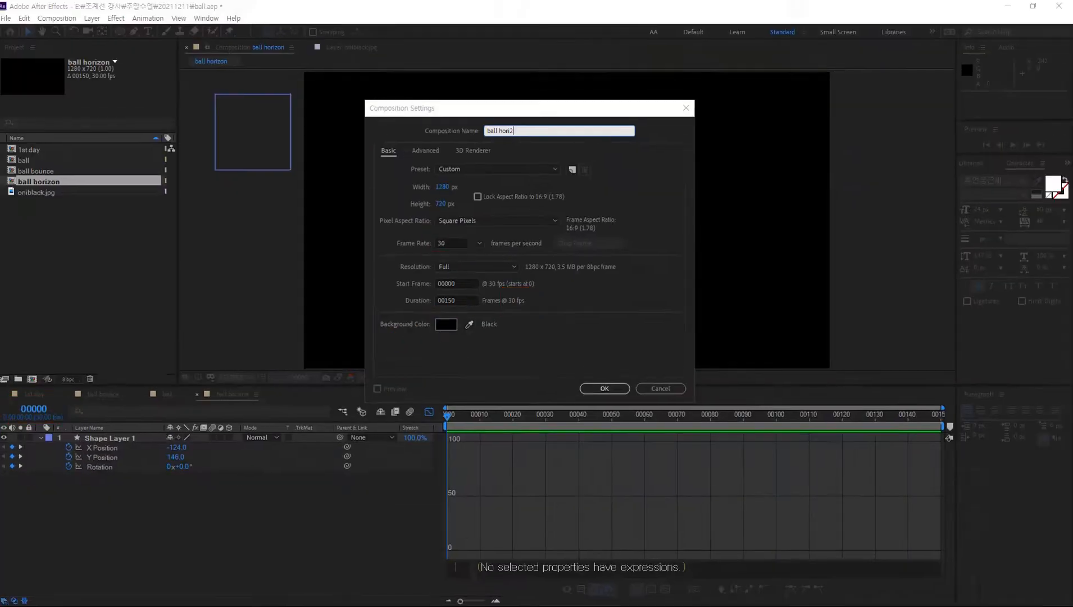
click(597, 389)
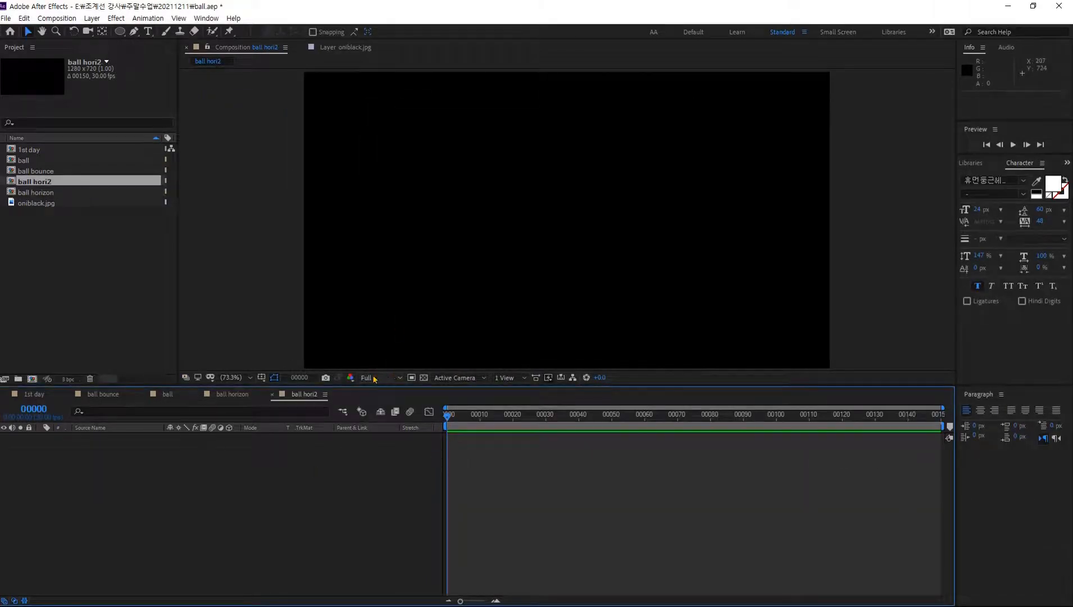
Draw a circle with the Ellipse tool left of the frame's centre and set Ellipse 1's transform position to 0, 0
click(119, 31)
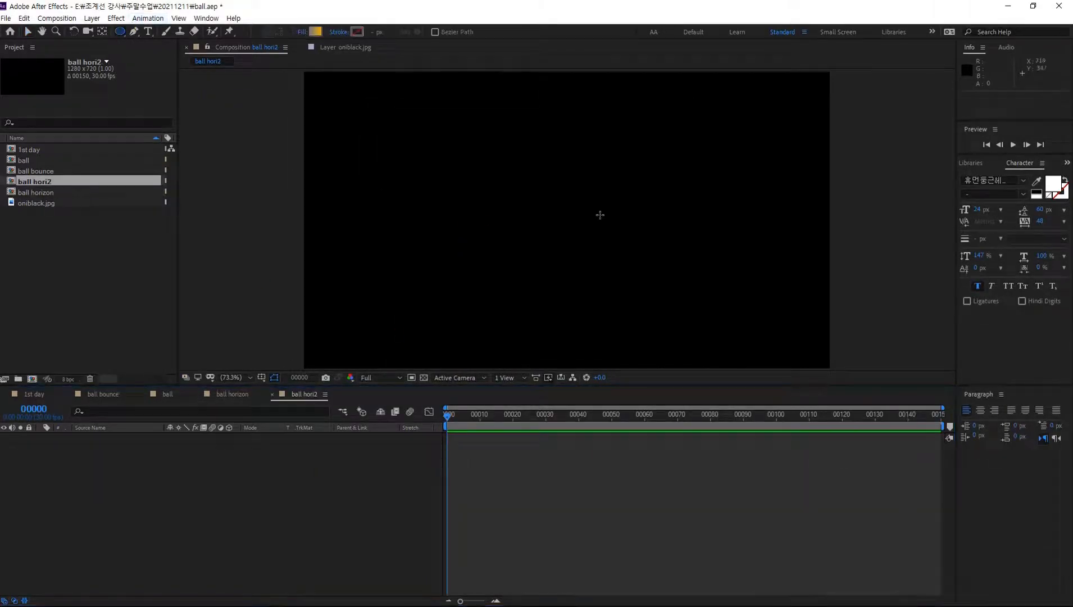
drag(463, 182, 526, 266)
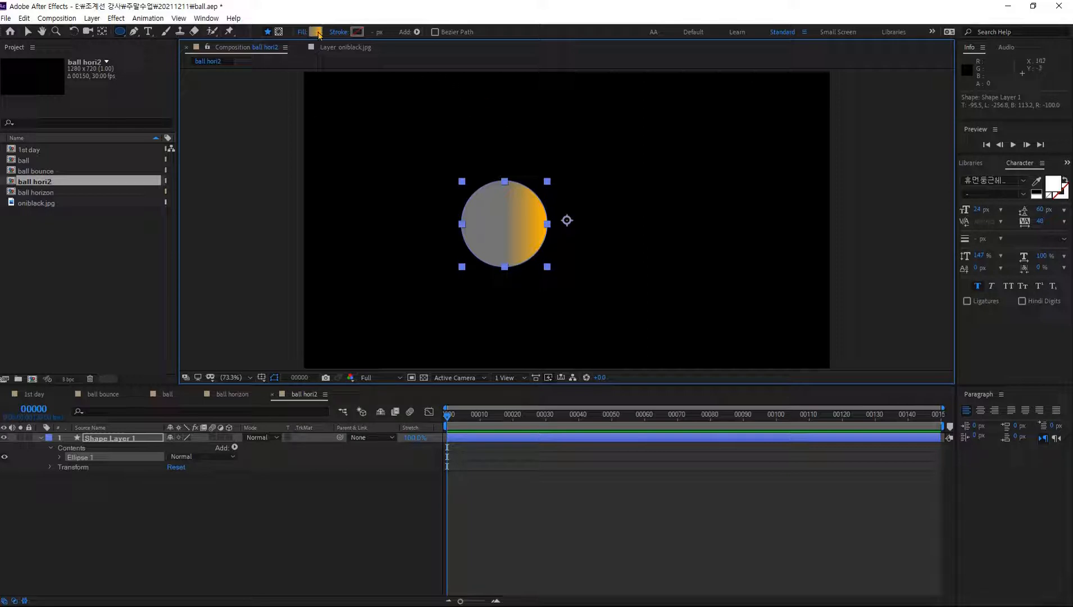
click(61, 458)
click(69, 495)
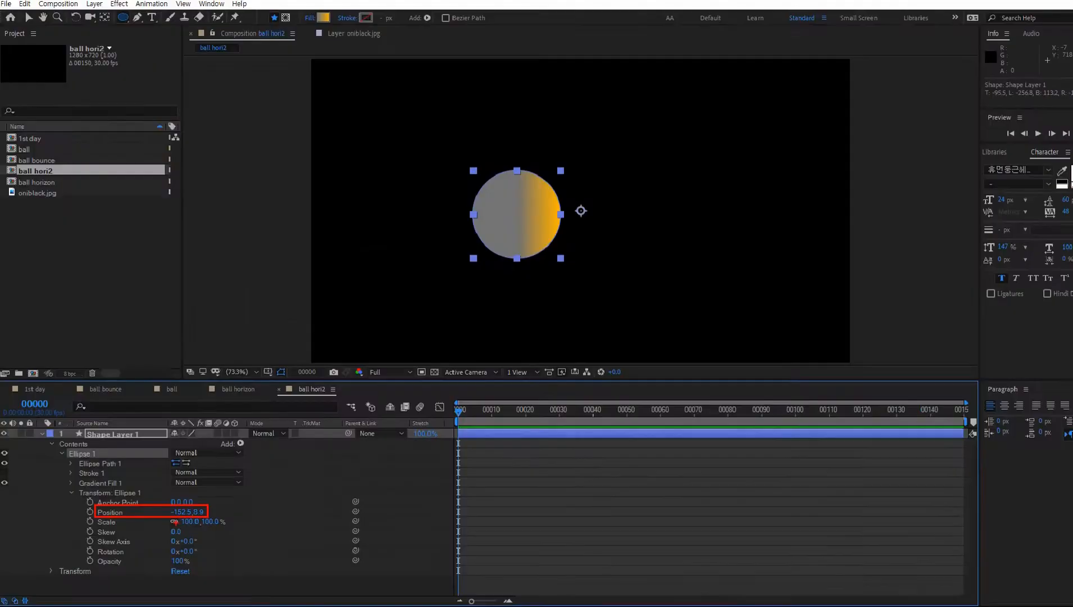
click(279, 424)
text(0)
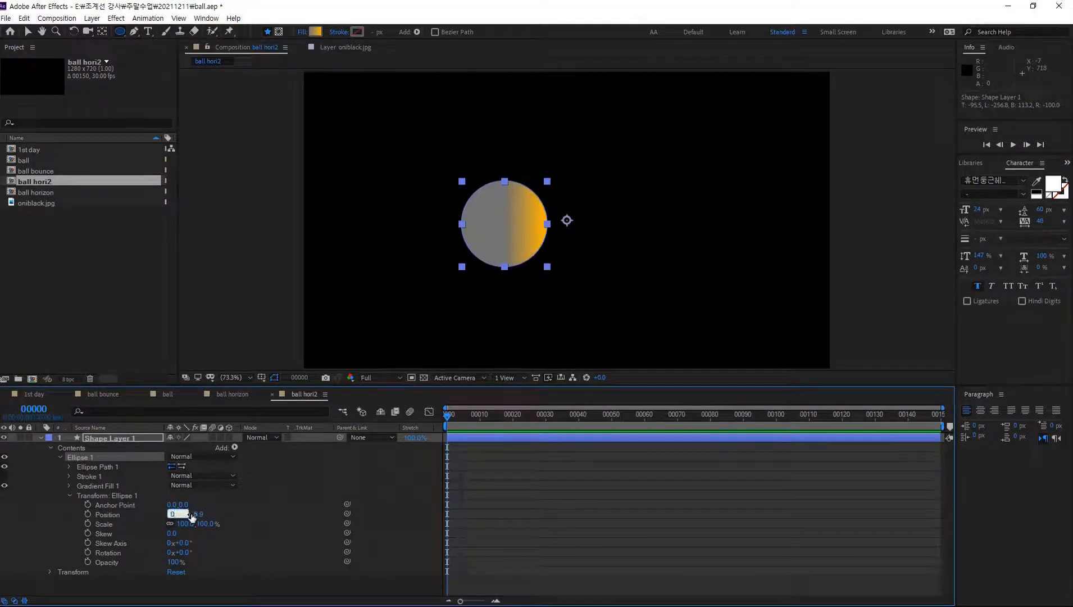
key(Return)
click(187, 514)
text(0)
key(Return)
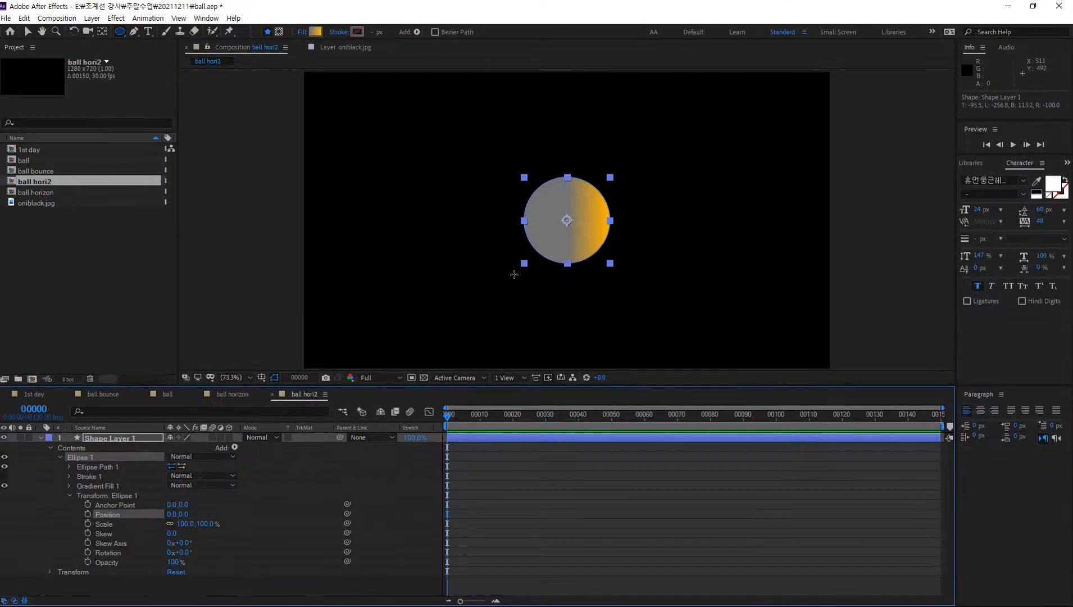
Keep the ball's fill as a linear gradient and move its end point next to its start point for a sharp grey-orange split
click(302, 32)
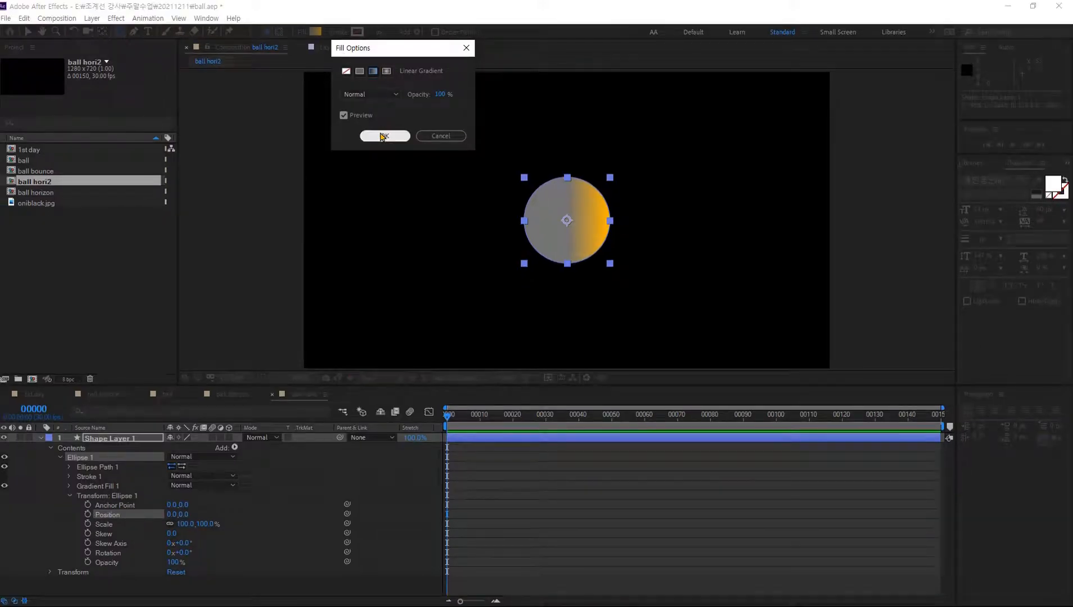
click(459, 275)
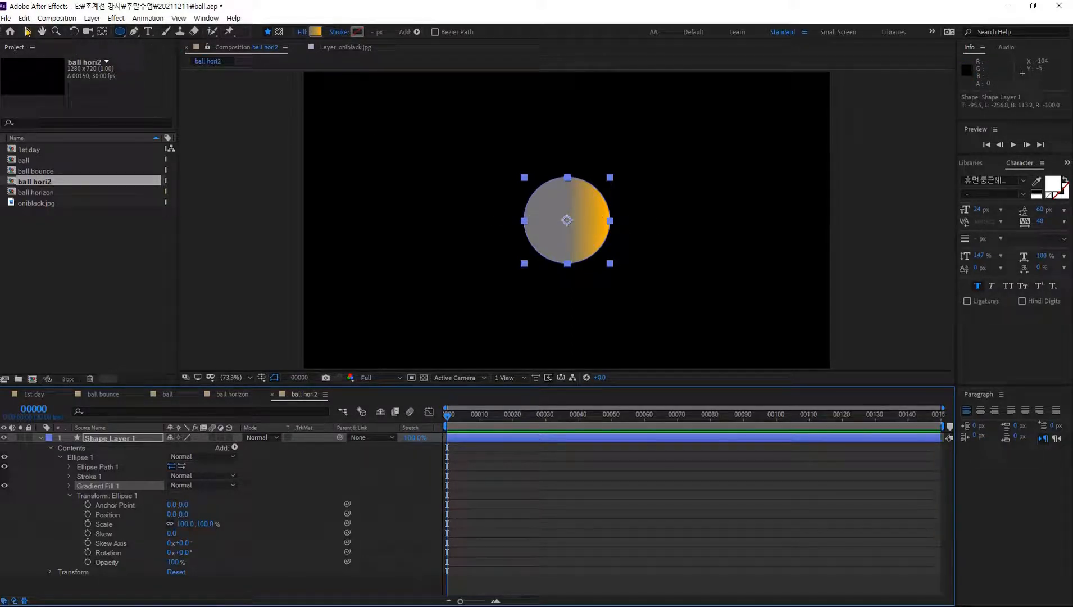
click(27, 32)
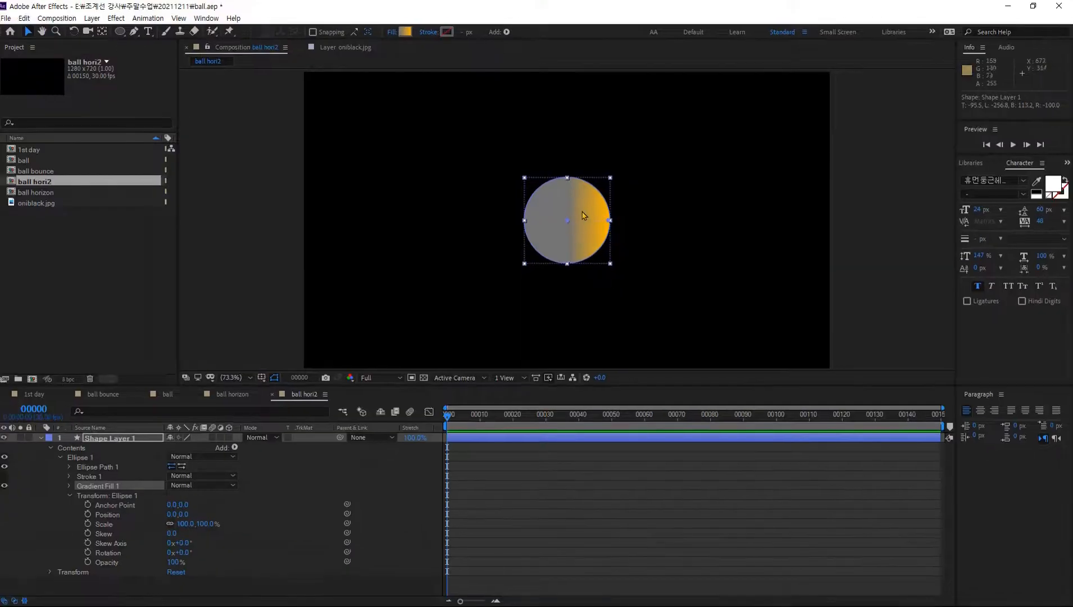
scroll(612, 278, up, 5)
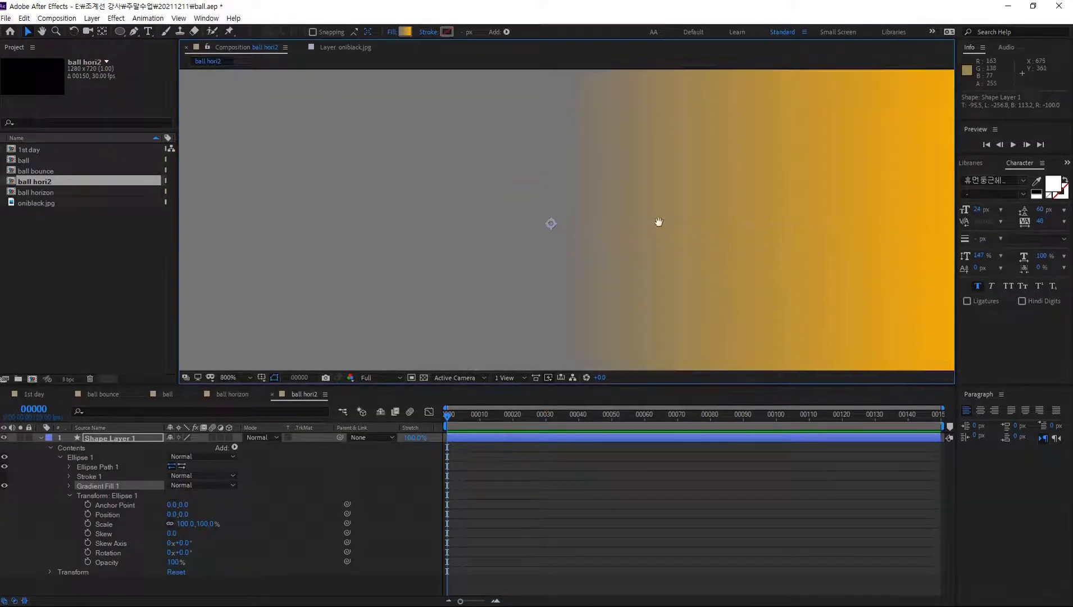
scroll(658, 223, right, 3)
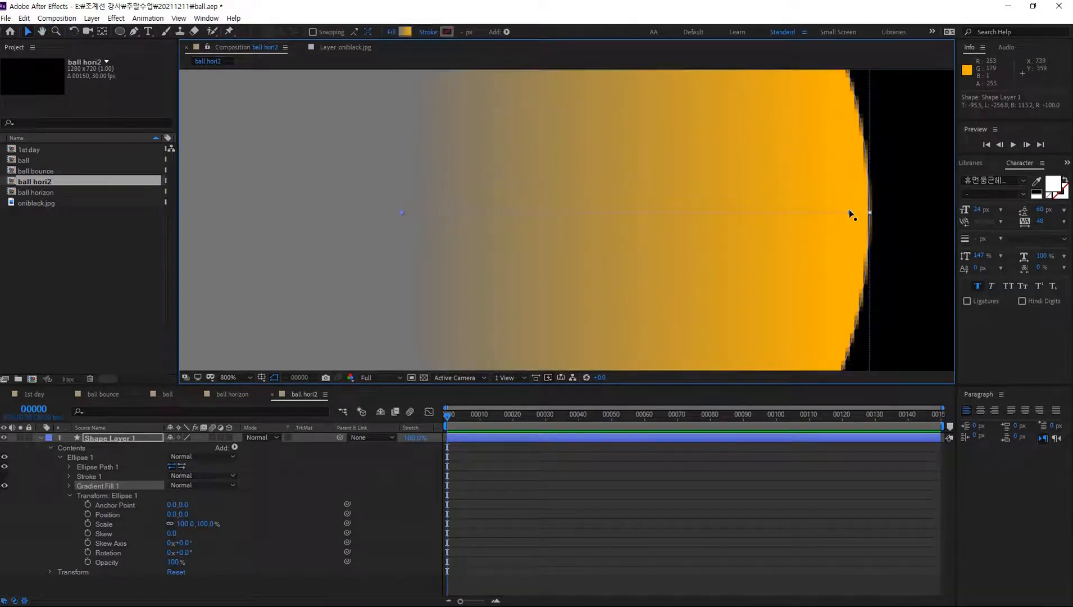
drag(851, 215, 427, 223)
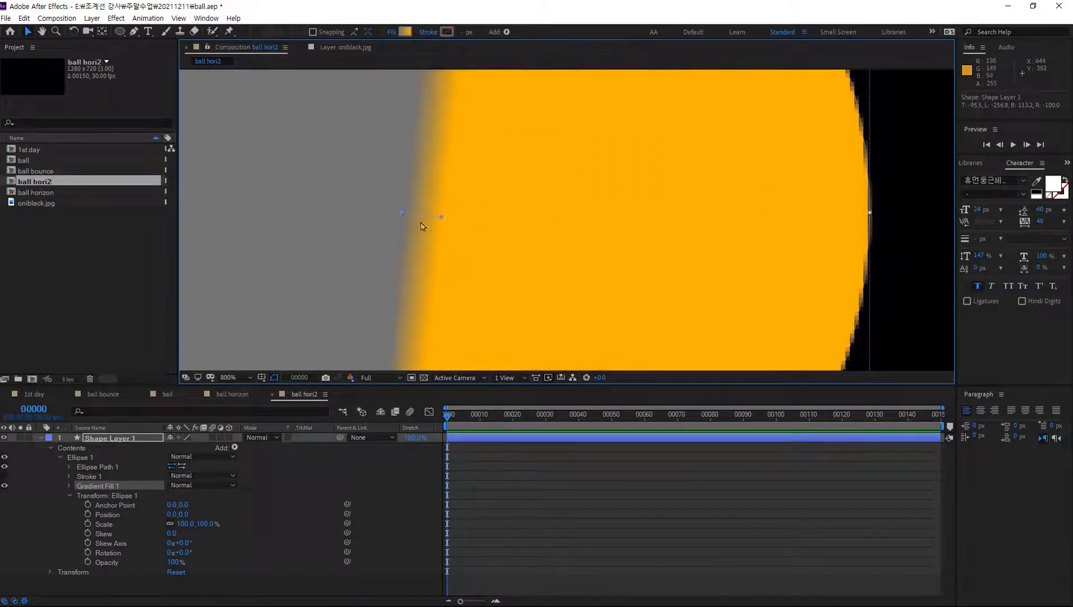
key(period)
scroll(632, 229, left, 5)
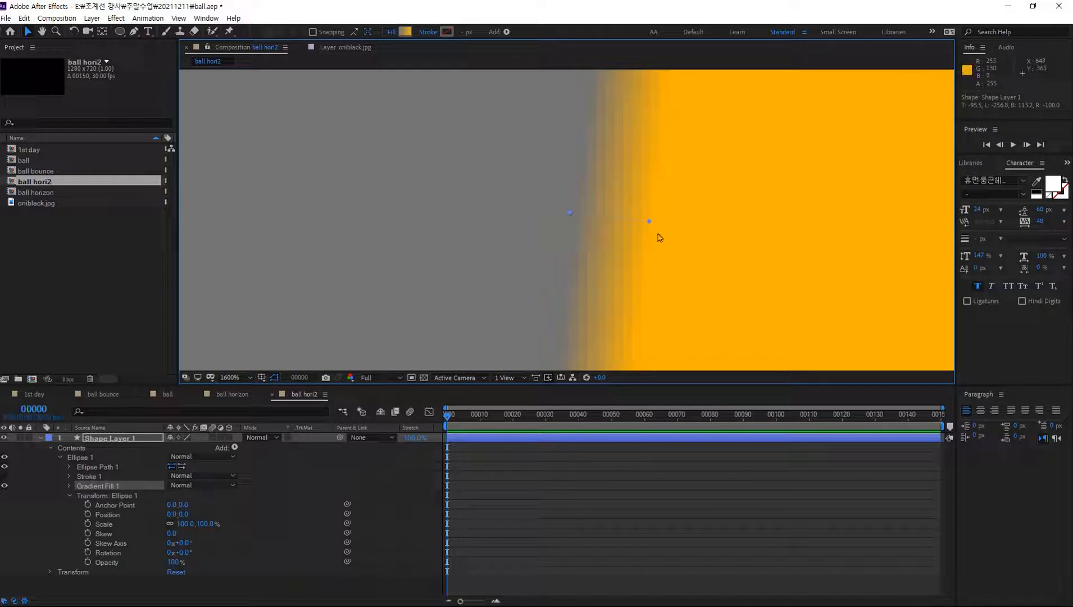
drag(649, 222, 573, 215)
key(slash)
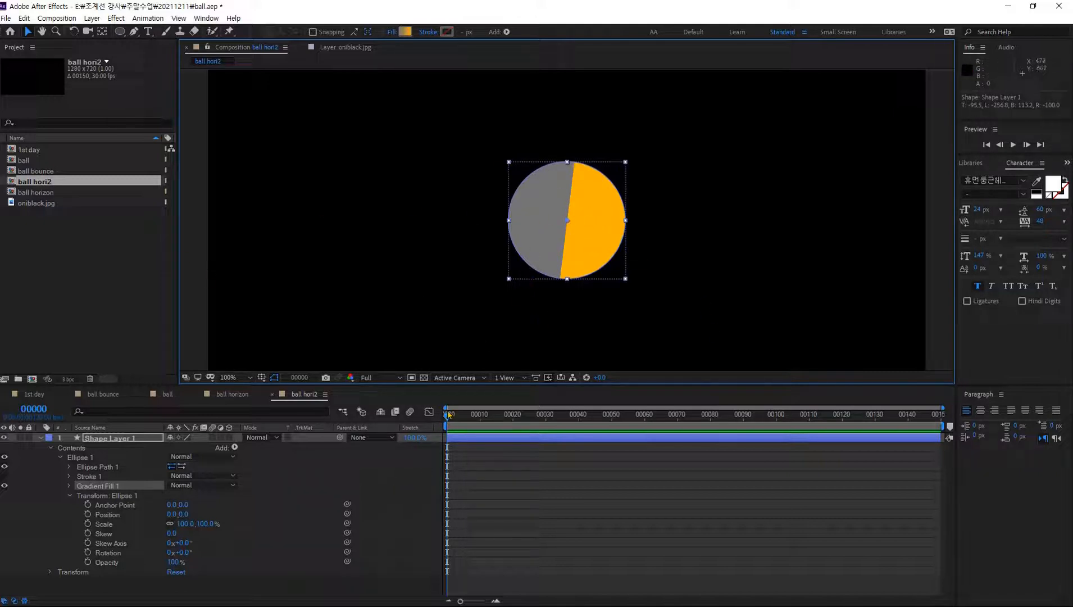
Move the ball layer outside the frame's upper-left side to position about -130, 128 and set a Position keyframe at frame 0
click(111, 439)
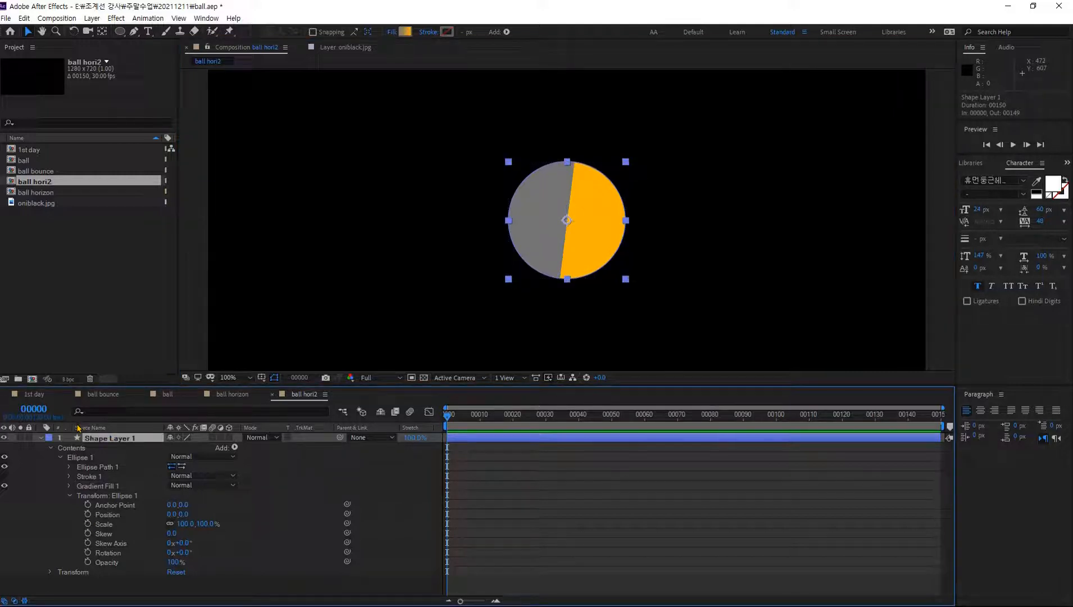
key(p)
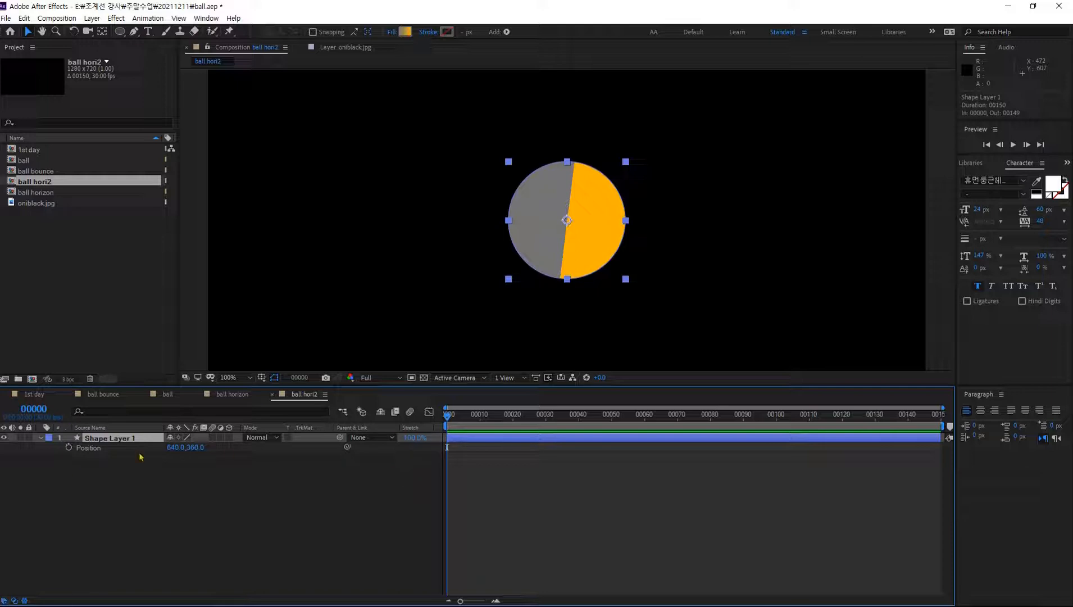
scroll(508, 291, down, 1)
key(space)
drag(533, 245, 260, 178)
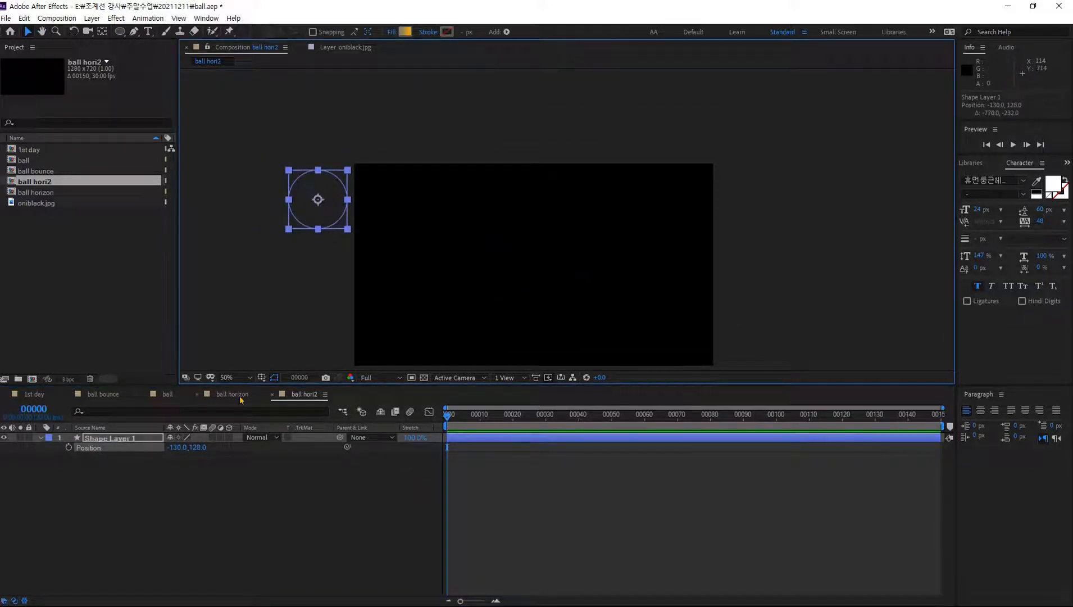
key(space)
drag(510, 270, 524, 235)
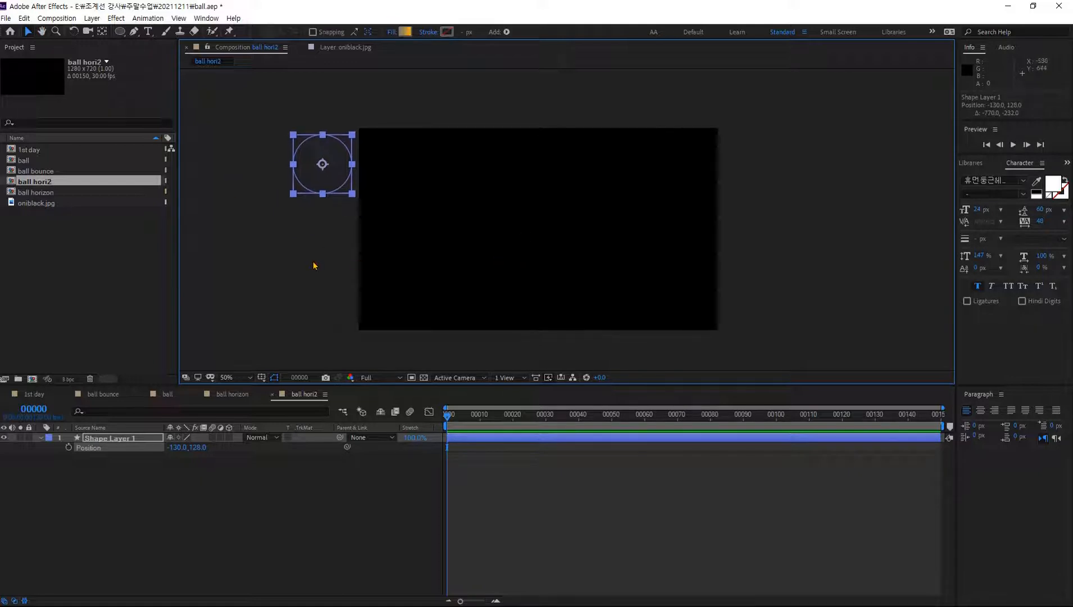
click(69, 447)
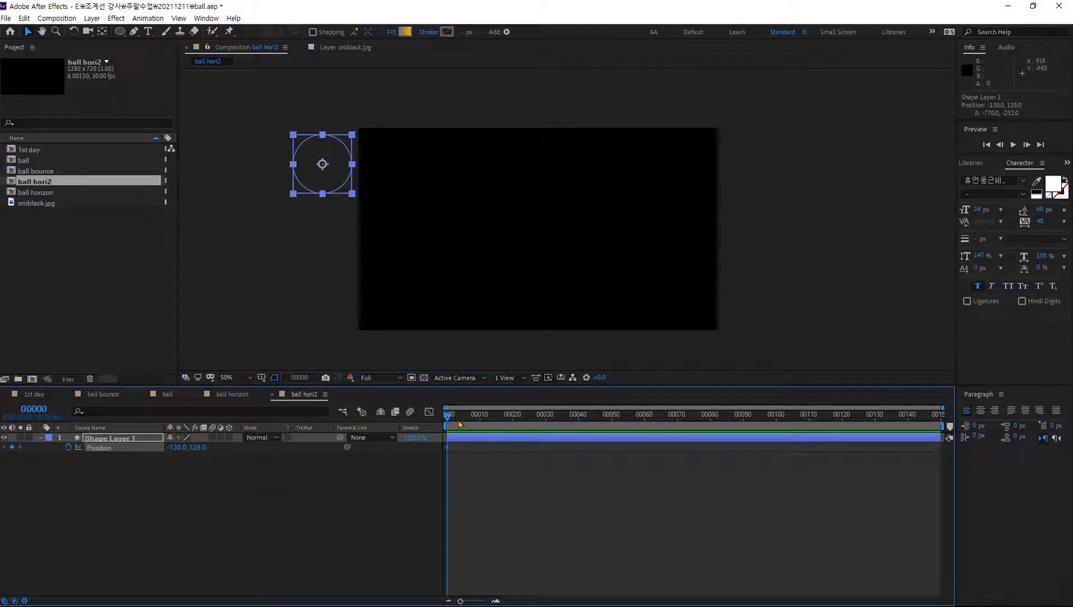
Move the current time to frame 15
drag(448, 417, 467, 417)
click(20, 411)
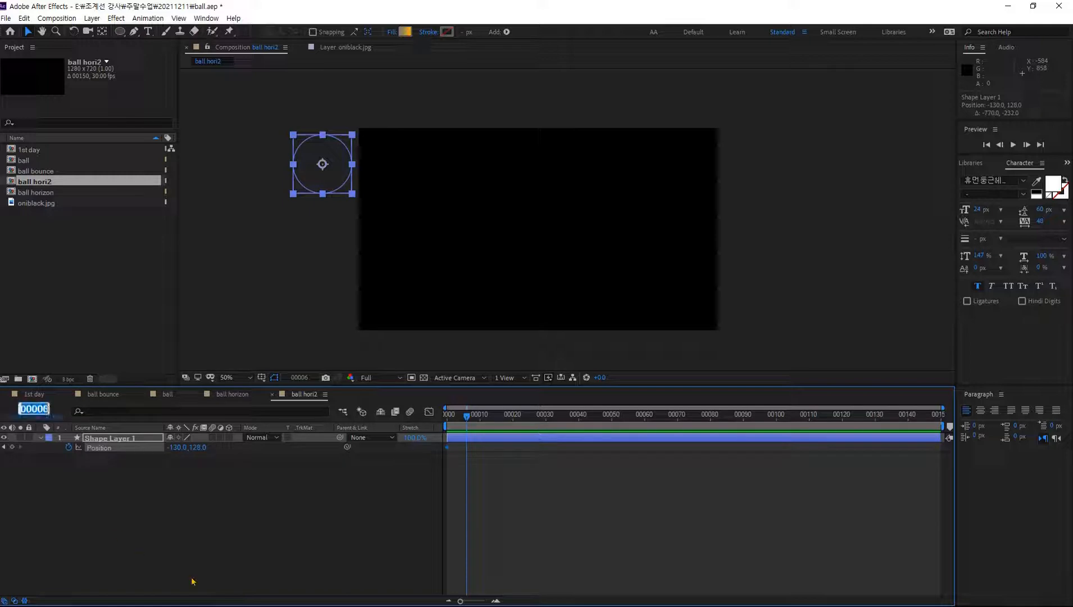
text(15)
key(Return)
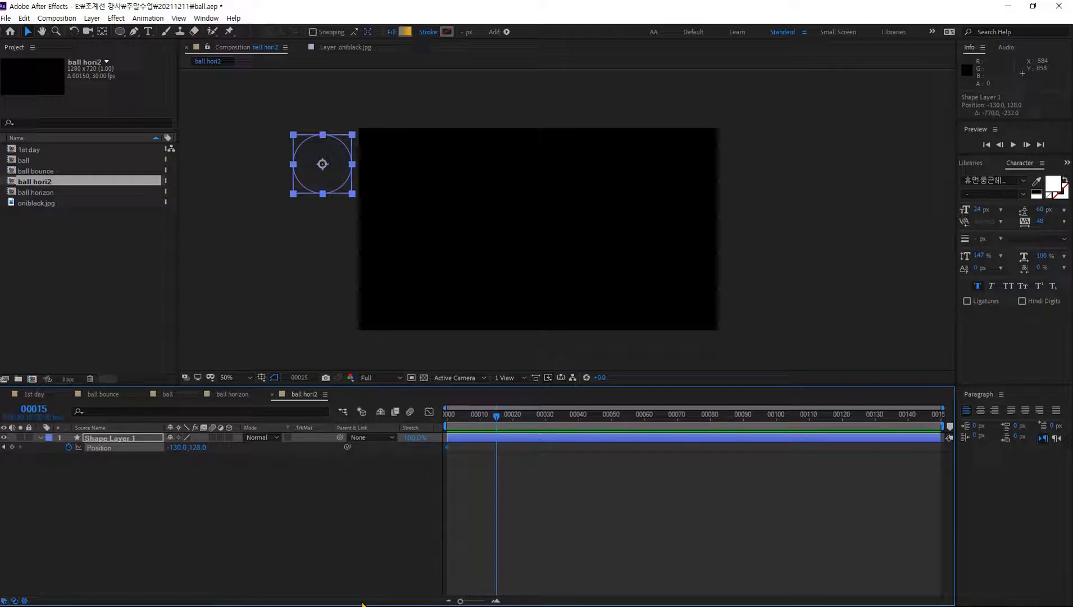
Toggle the current-time display between timecode and frame numbers, ending on frame numbers
ctrl+click(39, 410)
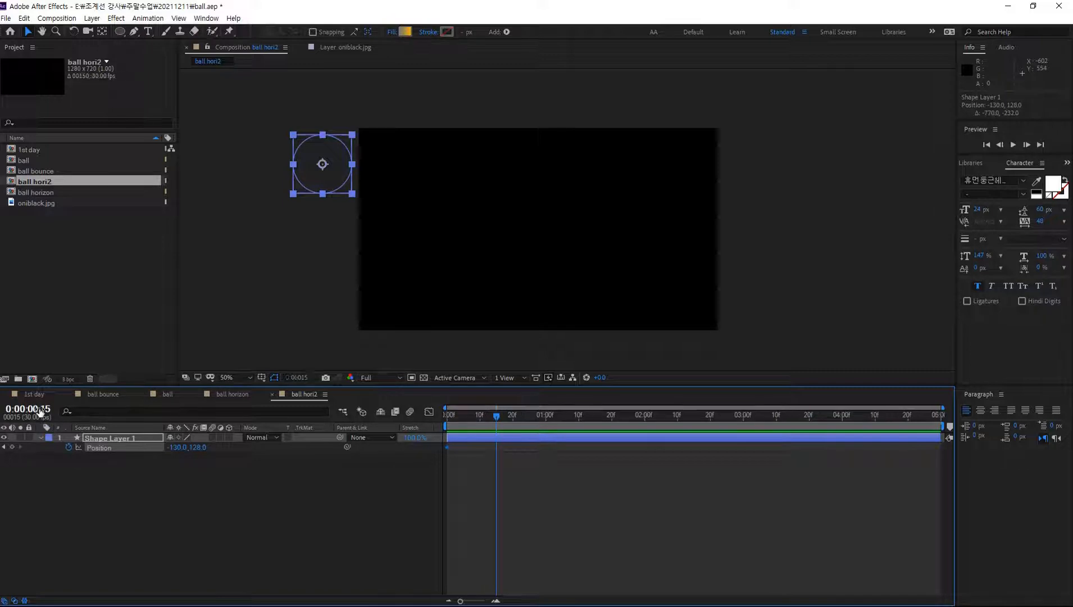
ctrl+click(39, 410)
ctrl+click(39, 410)
ctrl+click(39, 410)
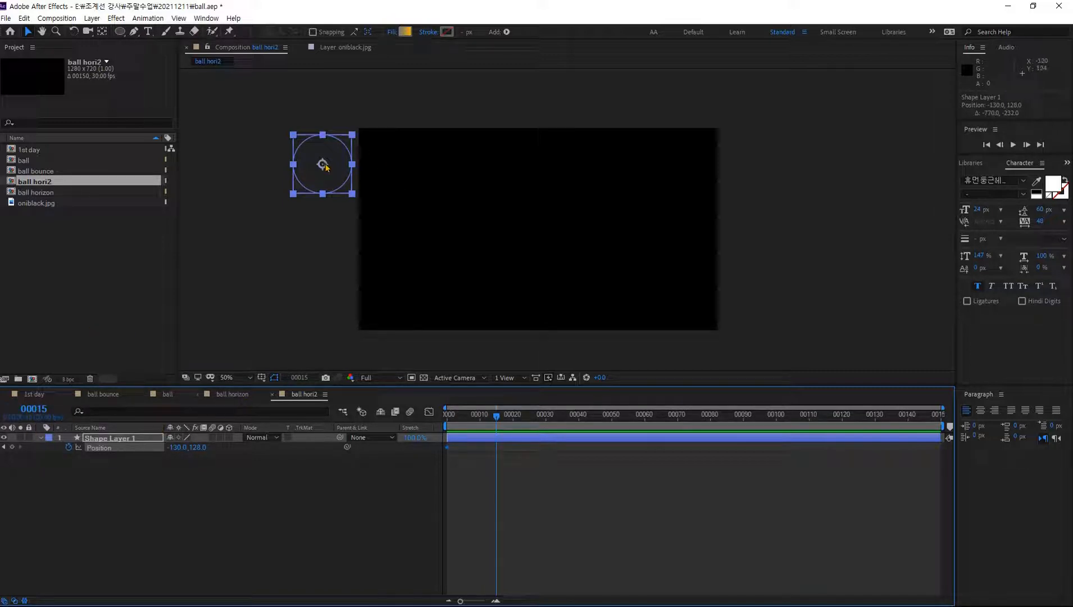
Keyframe the ball's position at about 426, 564 on frame 15 and at about 768, 564 on frame 35
drag(323, 164, 479, 287)
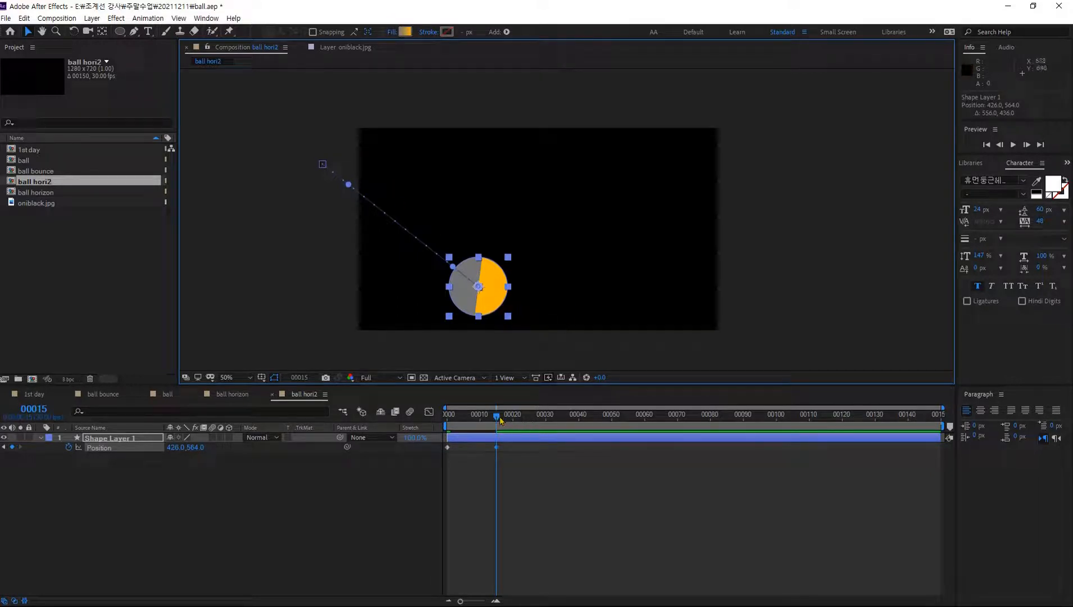
click(33, 408)
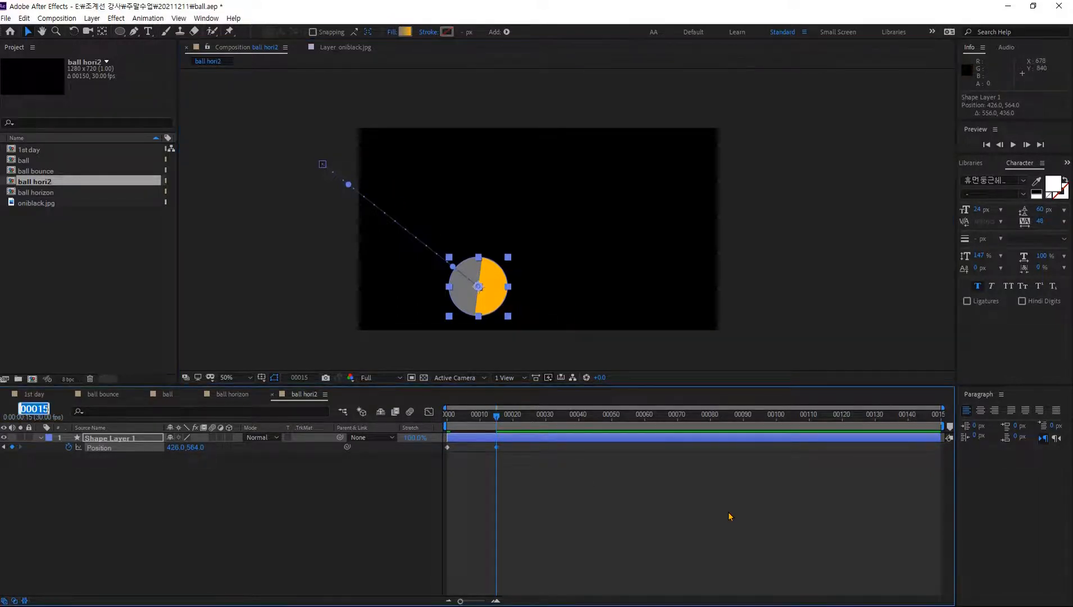
text(35)
key(Return)
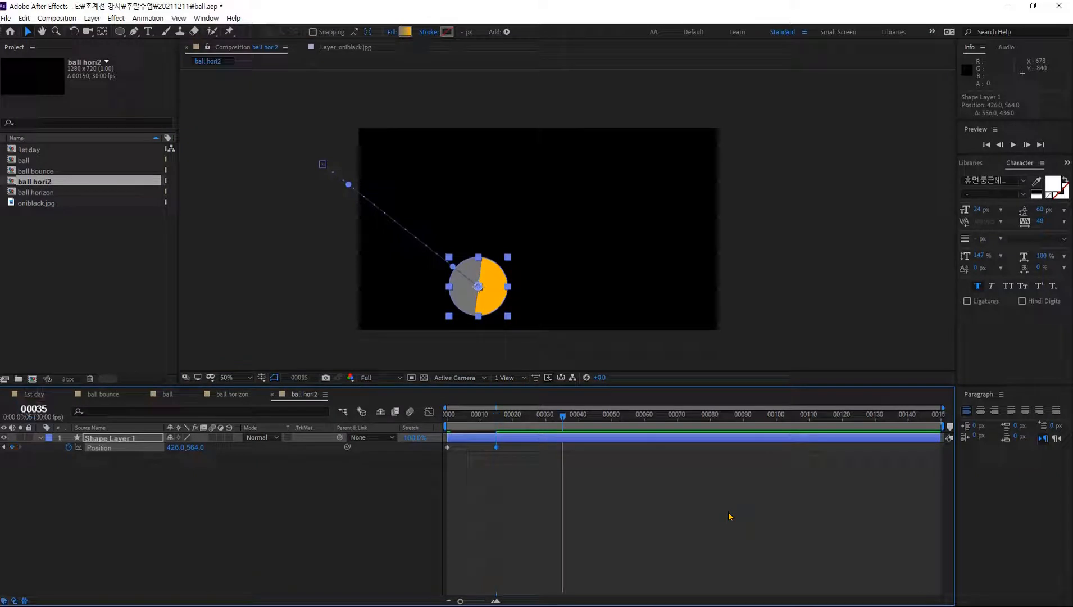
drag(479, 288, 548, 309)
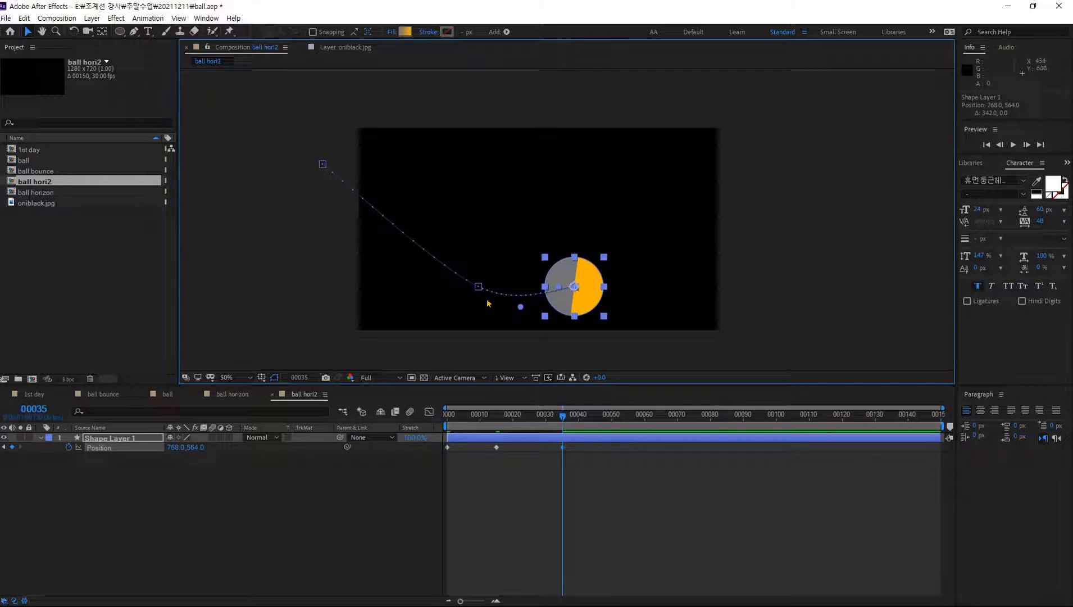
Go to frame 55 and move the ball horizontally to position about 1048, 564
click(34, 408)
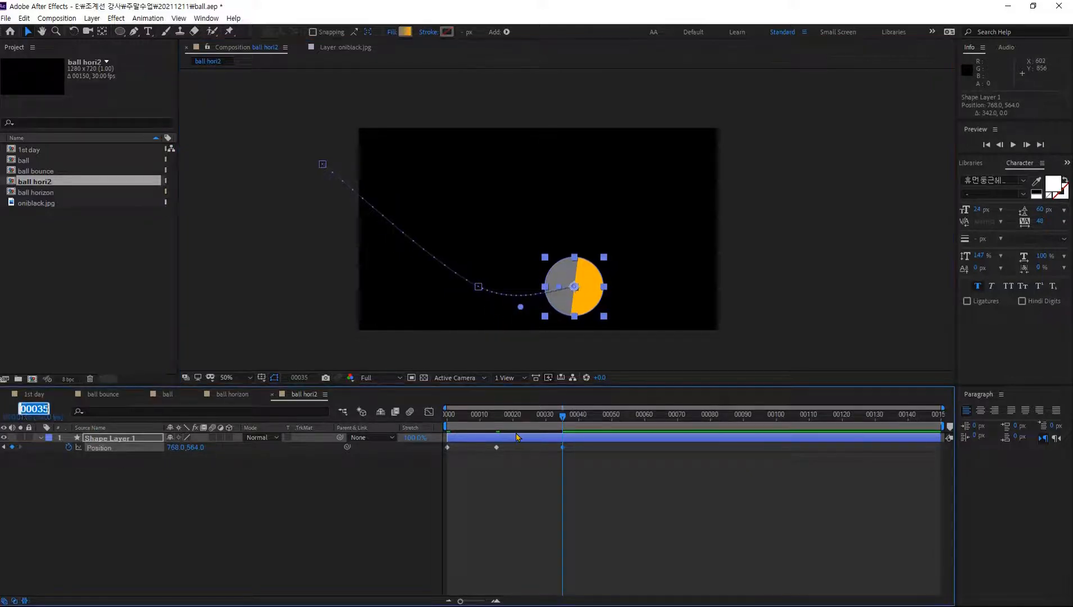
text(55)
key(Return)
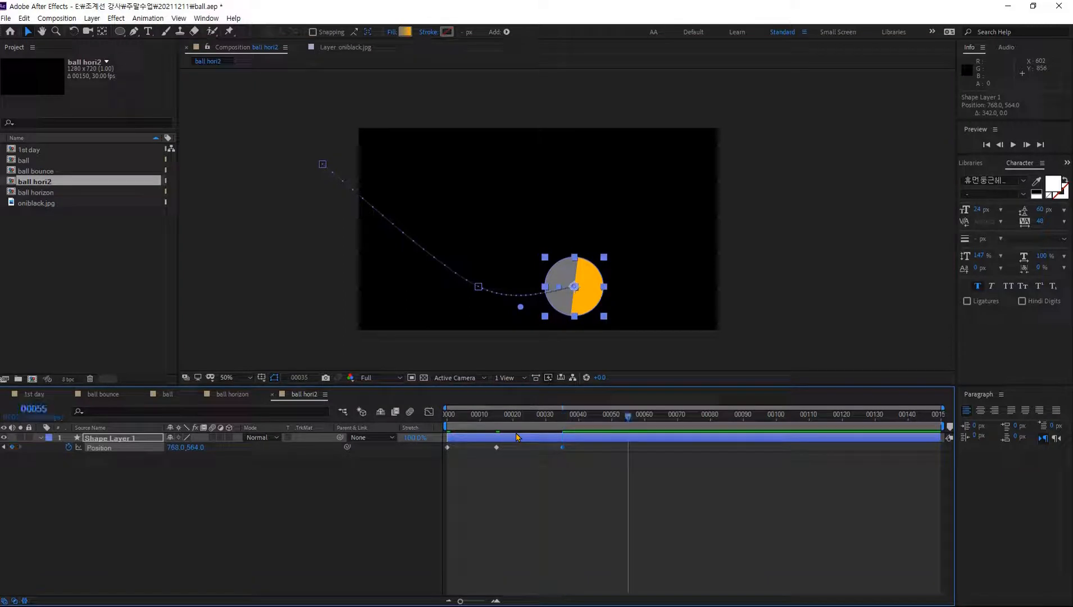
drag(576, 296, 655, 296)
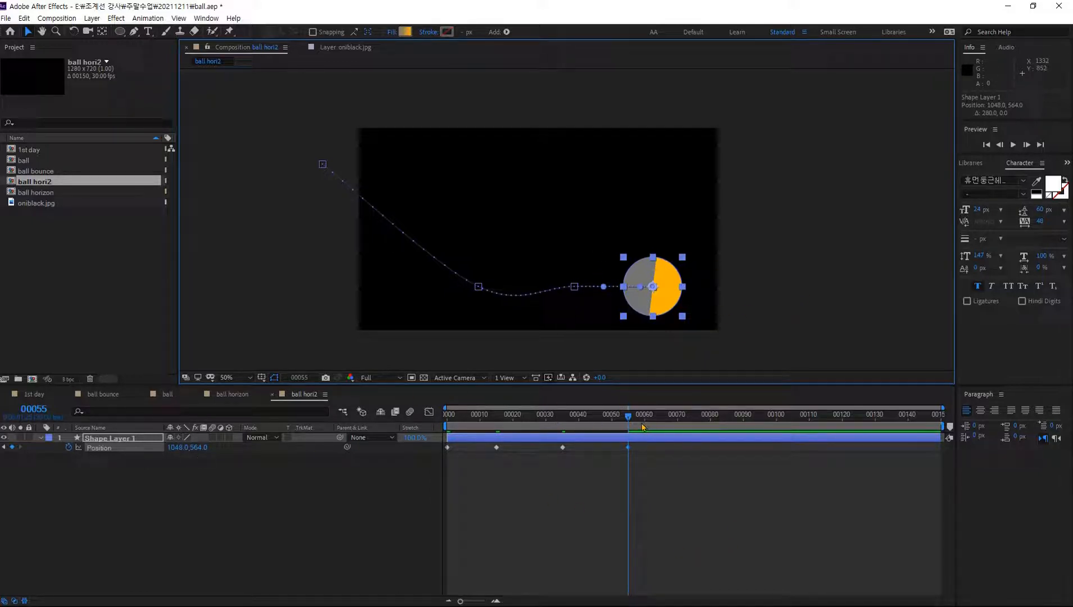
Add a Position keyframe at frame 75 that holds the ball at 1048, 564
click(32, 409)
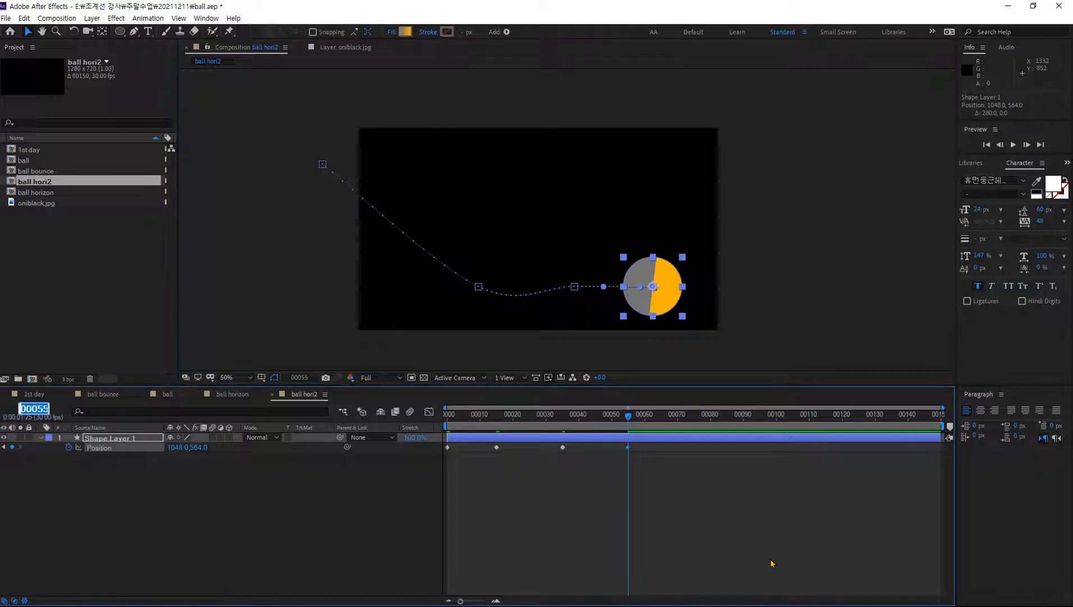
text(75)
key(Return)
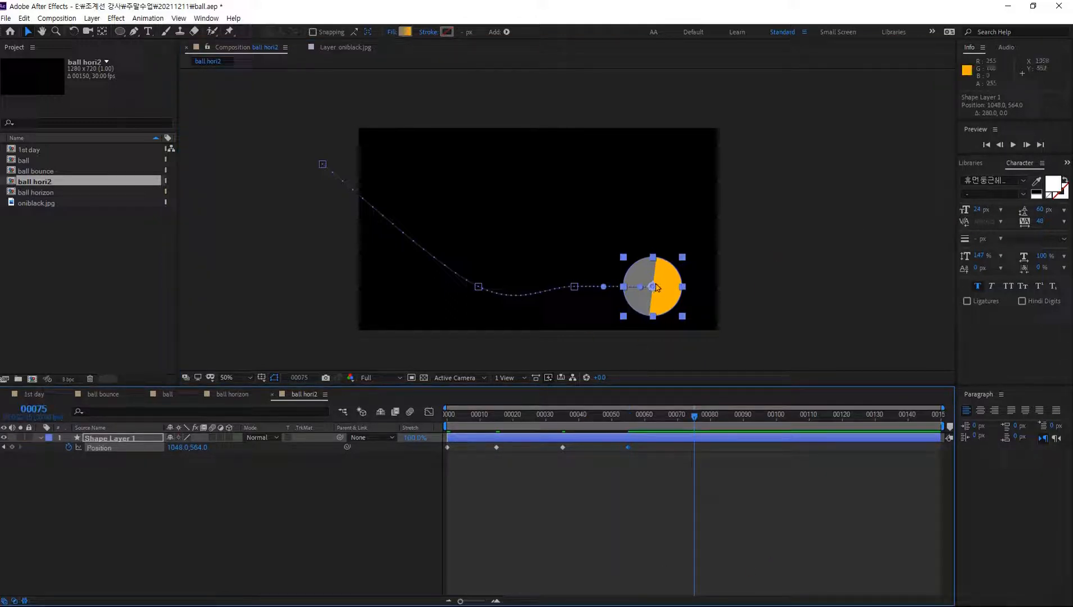
mouse_move(658, 273)
mouse_down()
mouse_move(683, 237)
mouse_move(716, 232)
mouse_move(688, 244)
mouse_move(668, 282)
mouse_up()
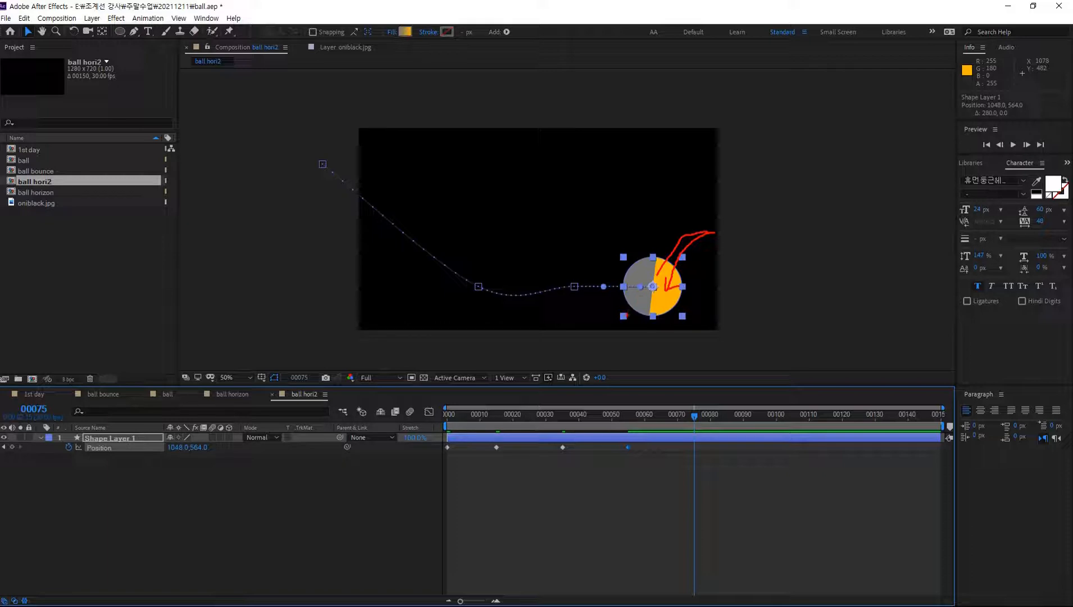
key(Escape)
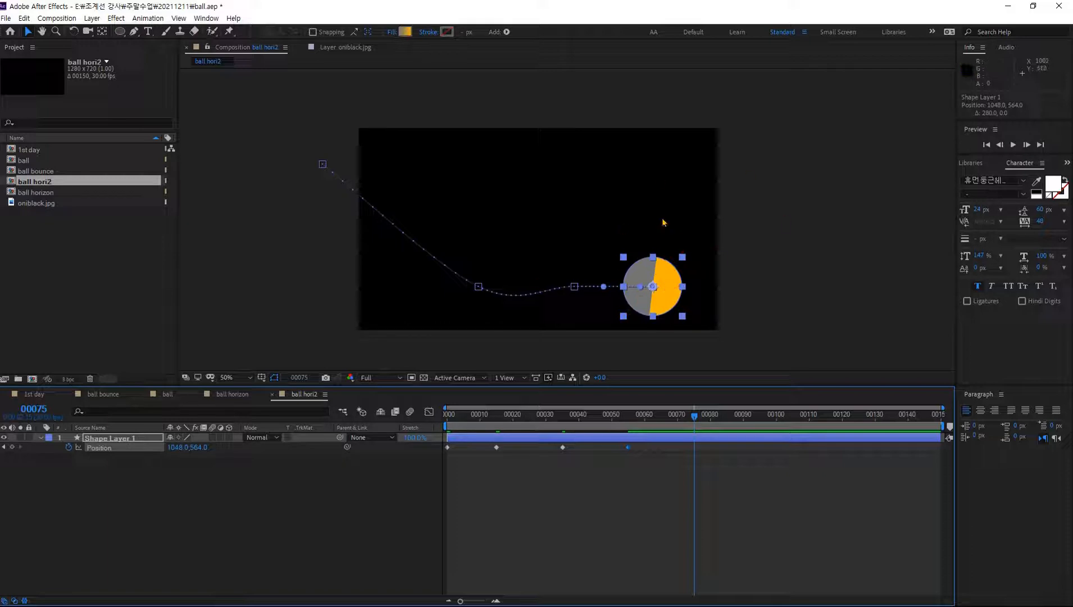
click(12, 448)
Go to frame 95 and move the ball back horizontally to position about 868, 564
click(33, 408)
text(95)
key(Return)
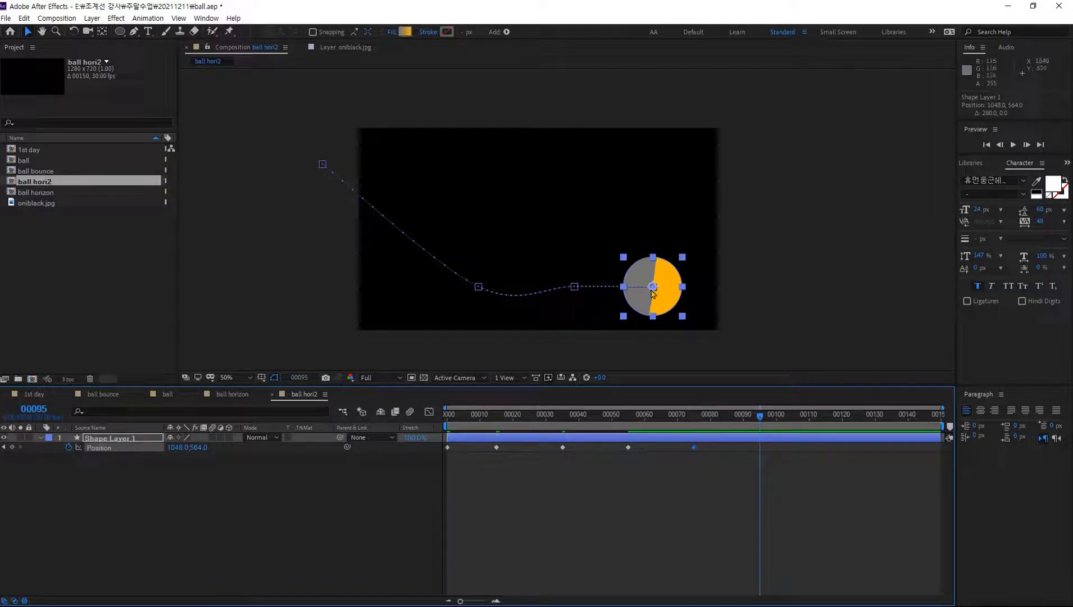
drag(653, 292, 603, 296)
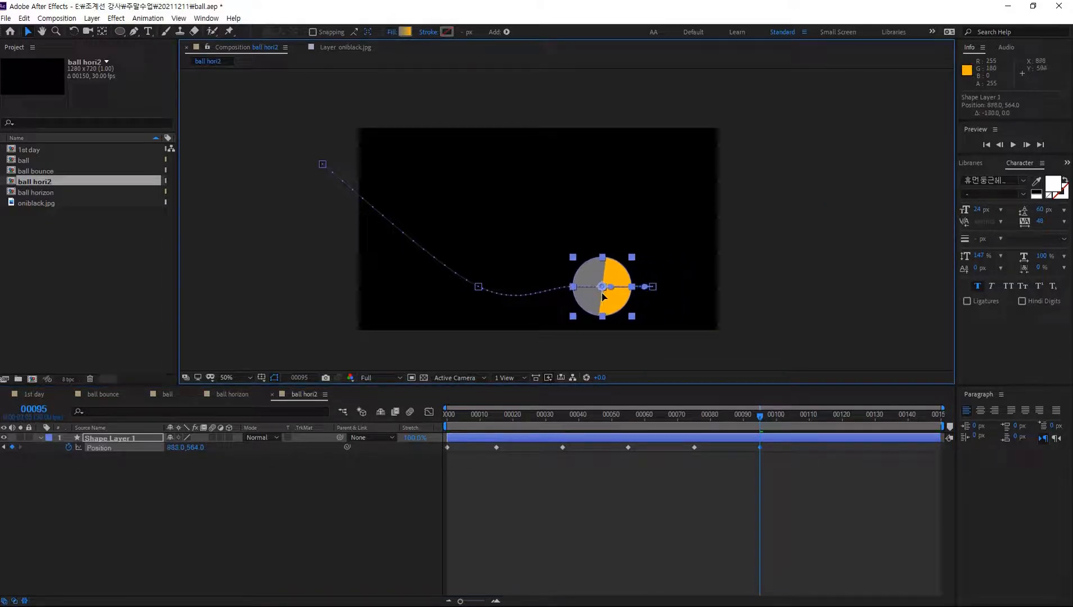
Go to frame 115 and move the ball back horizontally to position about 688, 564
key(alt+shift+j)
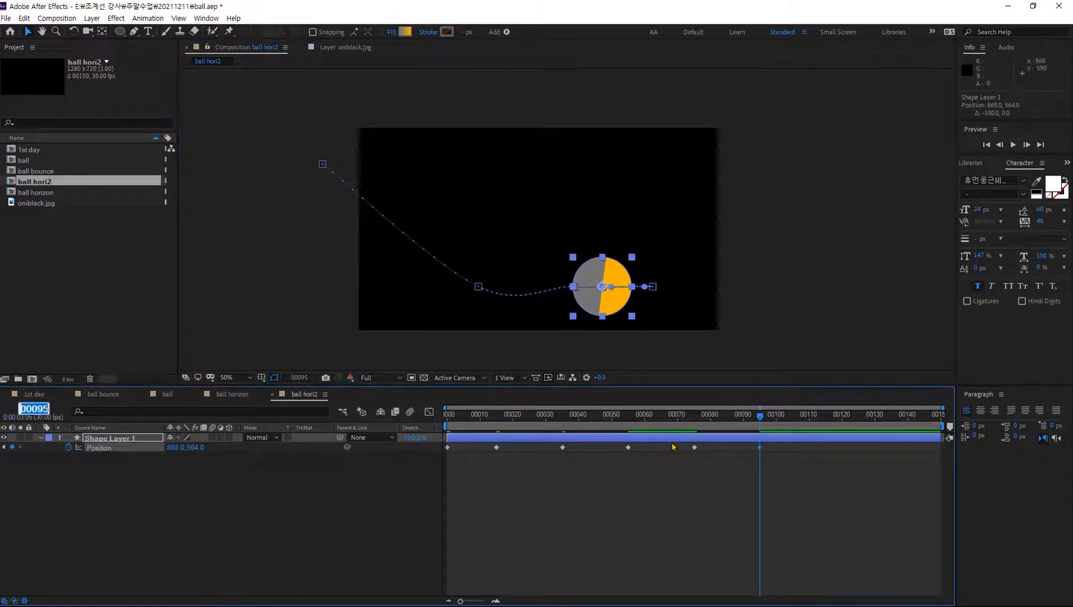
text(115)
key(Return)
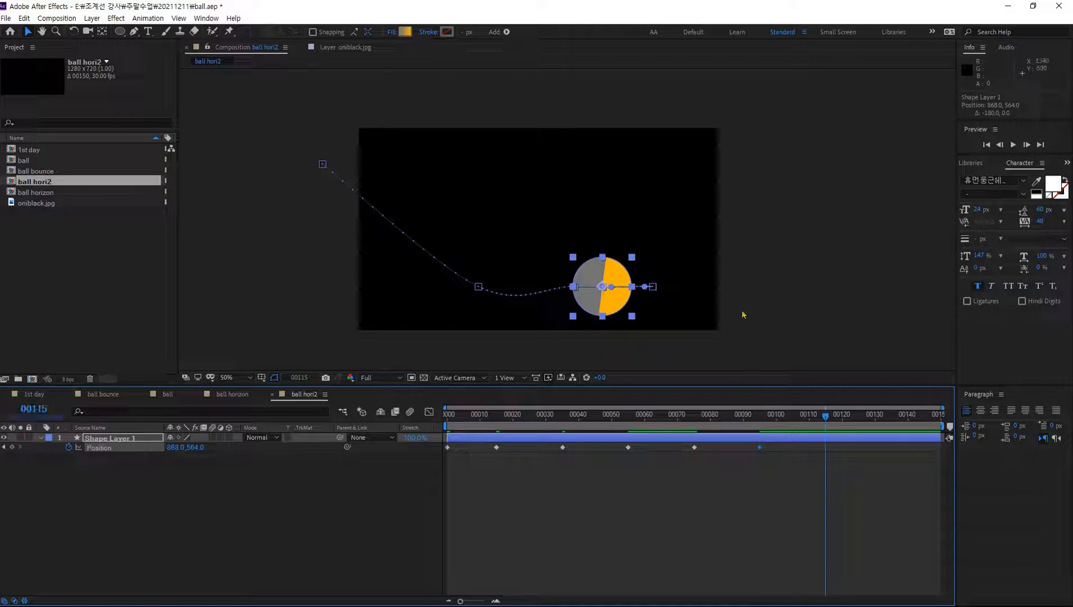
drag(591, 302, 537, 303)
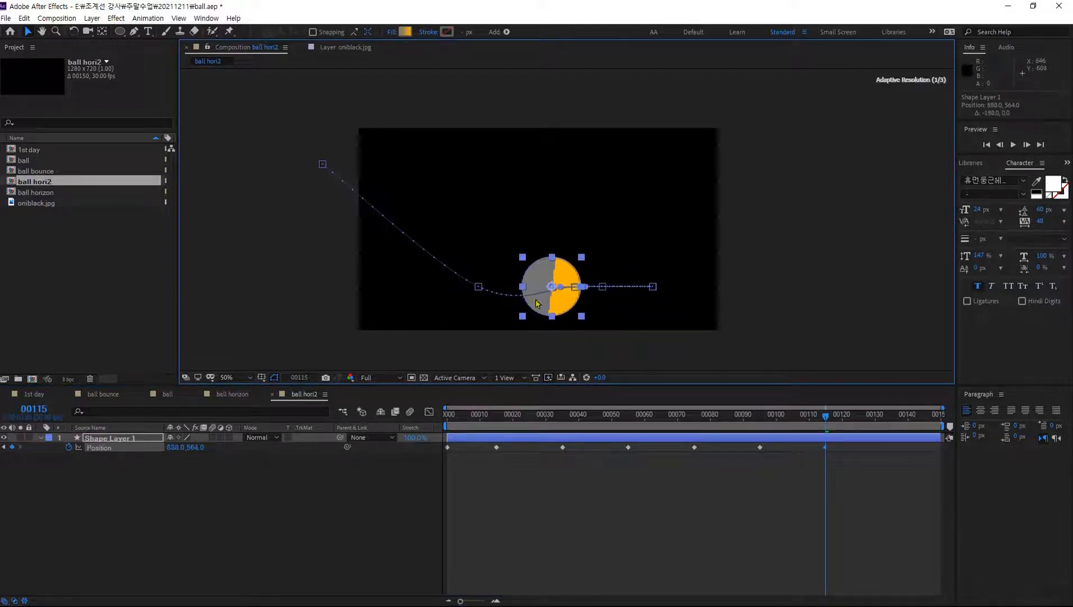
Go to frame 135 and move the ball back horizontally to position about 568, 564
key(alt+shift+j)
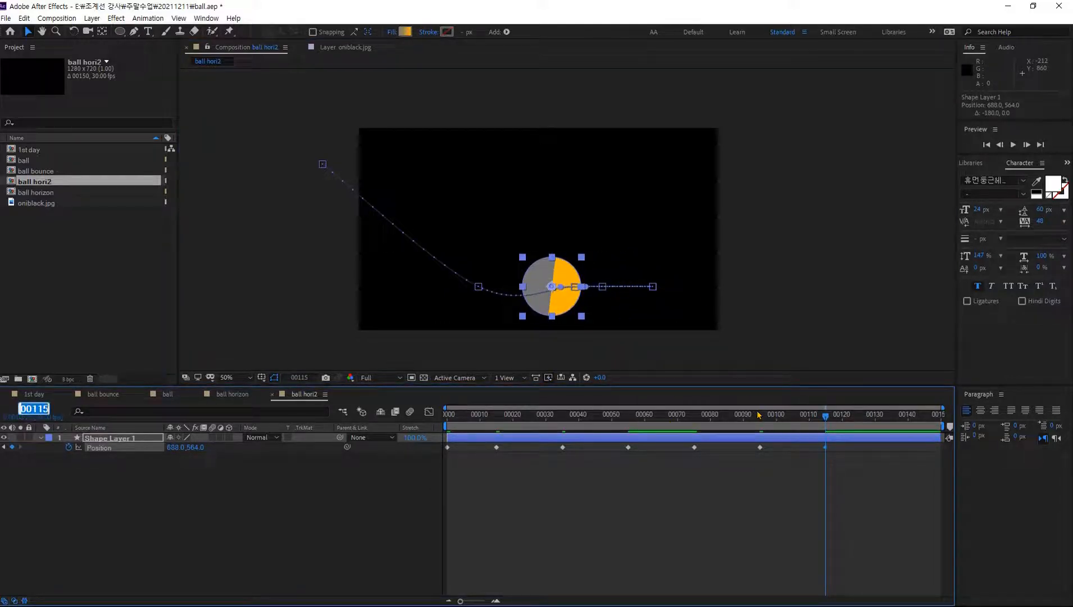
text(135)
key(Return)
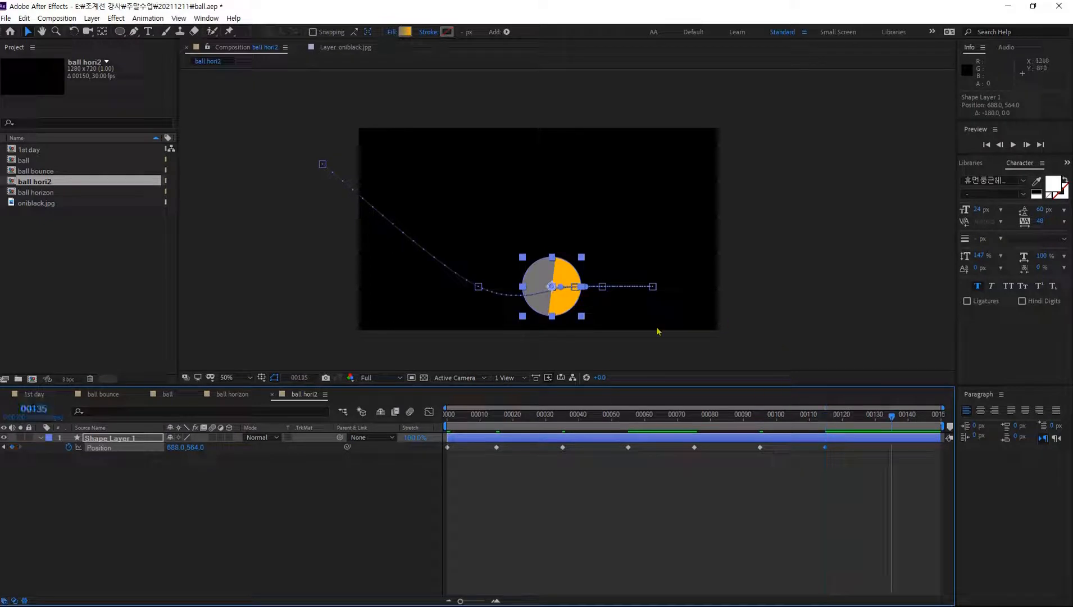
drag(548, 288, 516, 289)
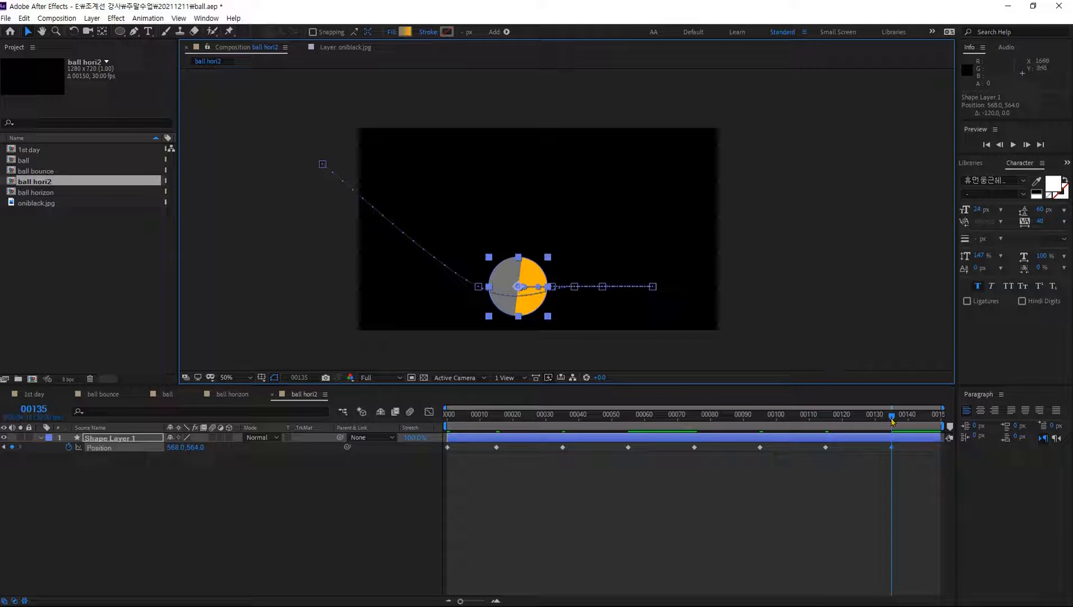
Preview the ball animation and scrub the current time back to frame 61
key(space)
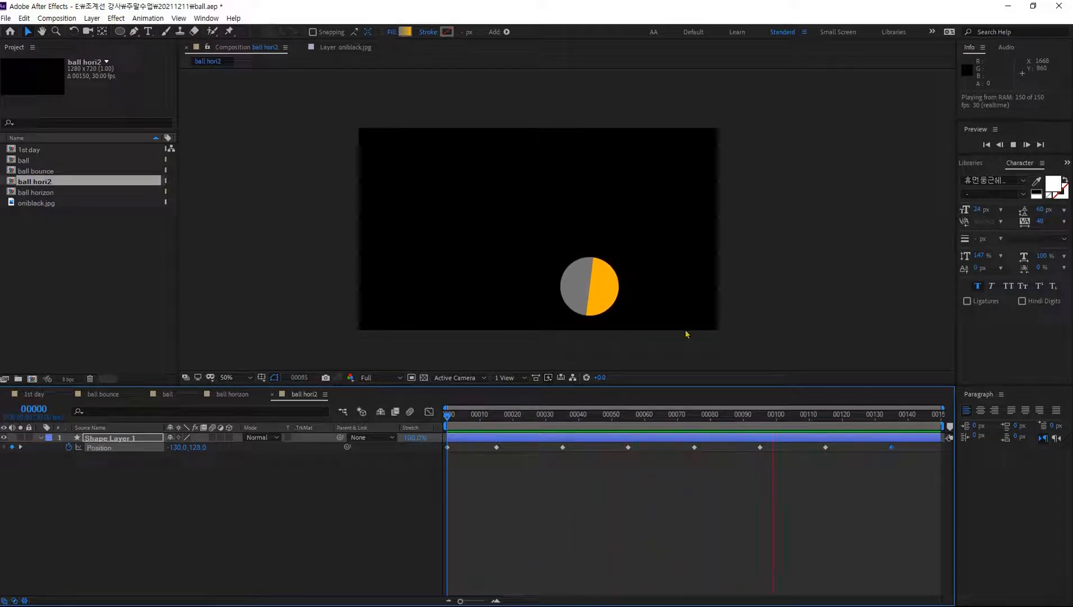
key(space)
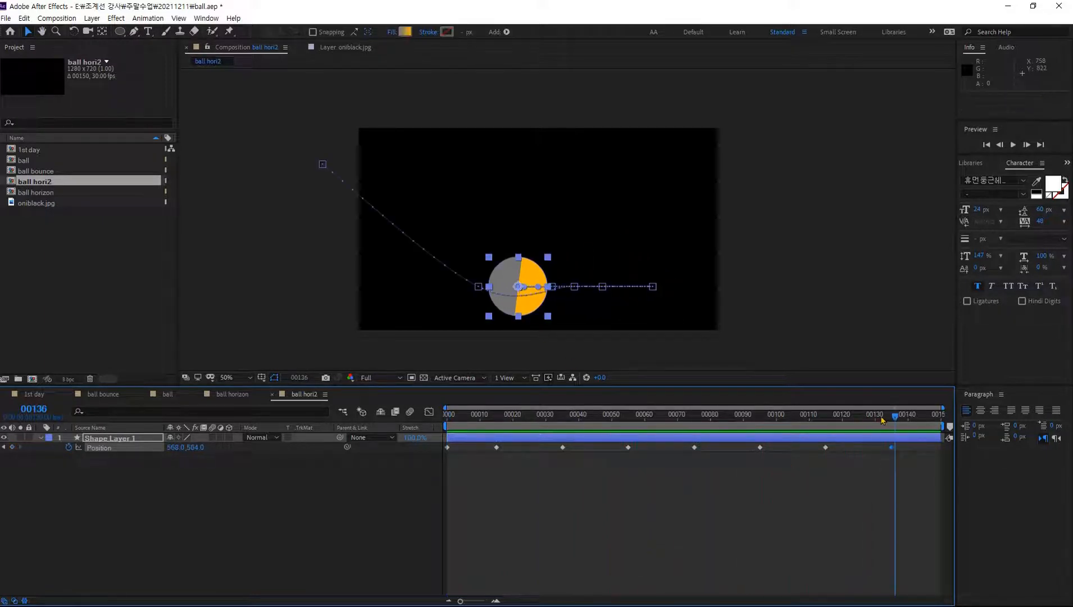
drag(896, 417, 647, 509)
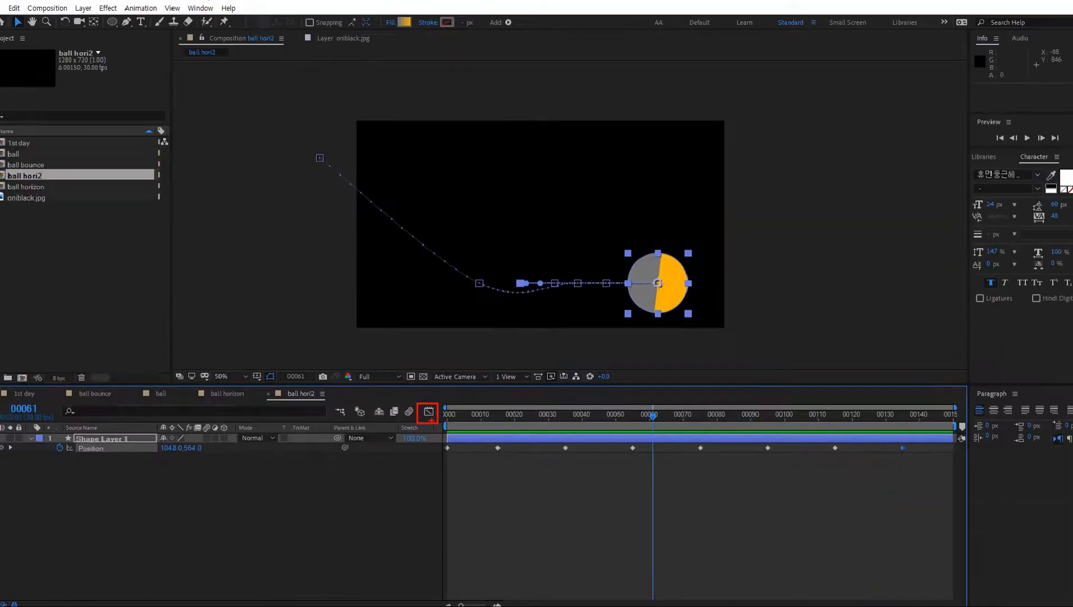
Show the ball's Position in the Graph Editor and separate it into X and Y dimensions
click(429, 402)
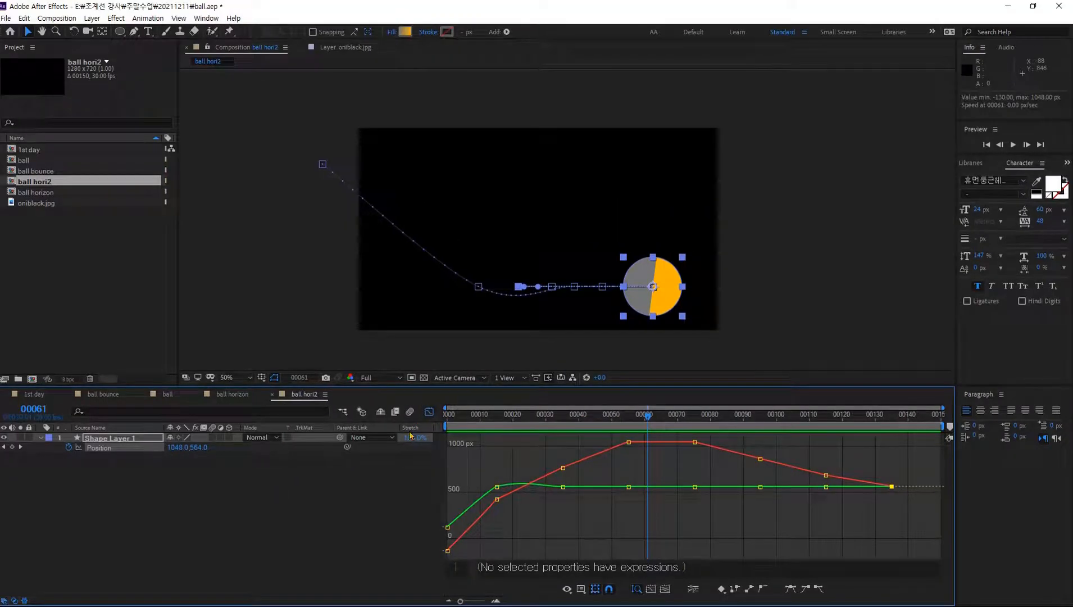
click(98, 447)
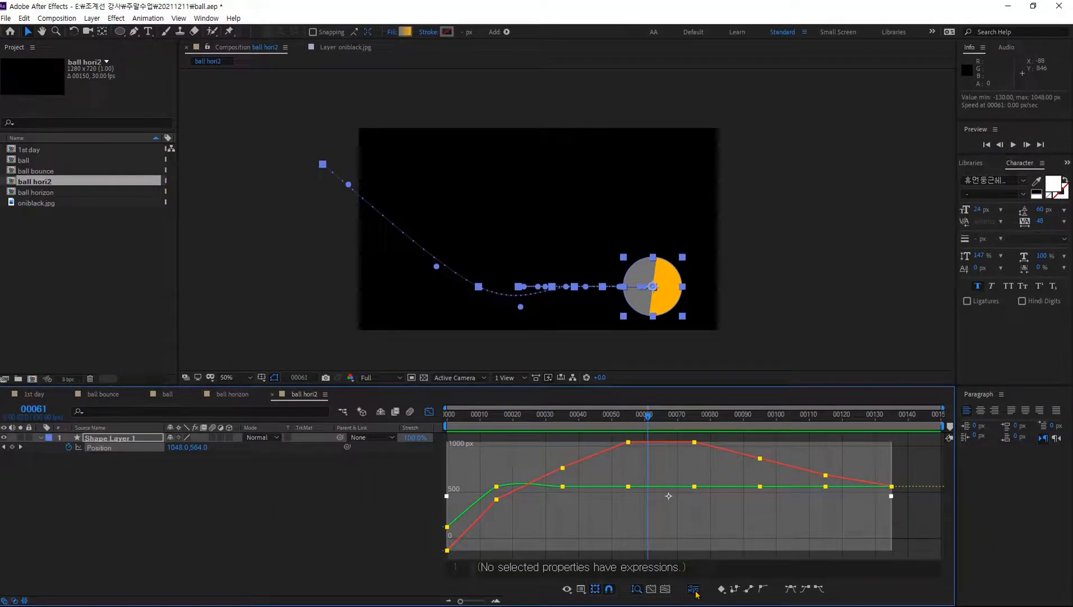
click(680, 572)
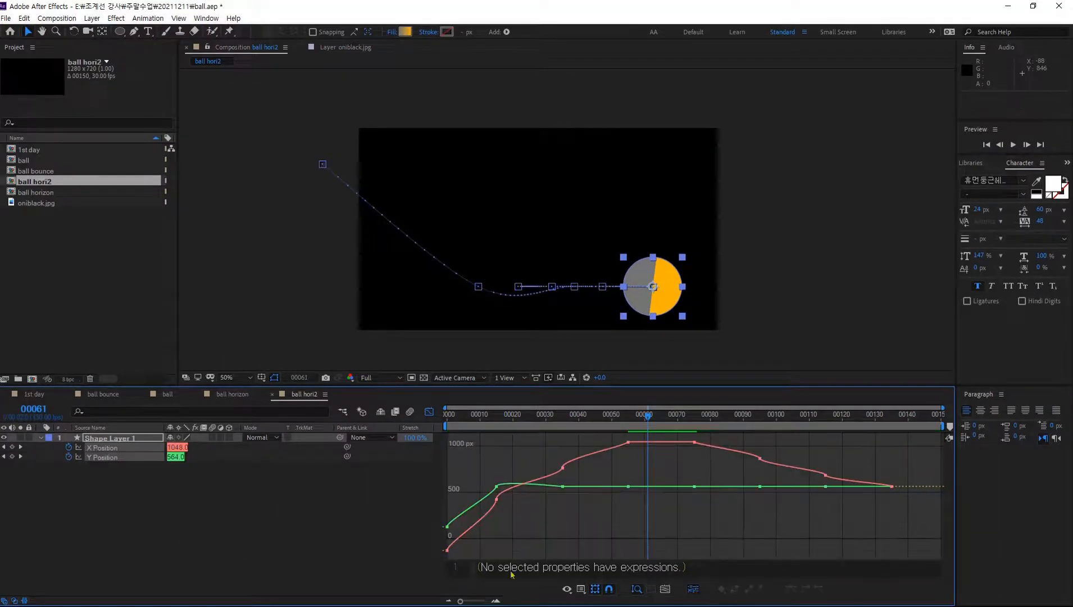
Try Auto Bezier on all X Position keyframes, convert them to linear interpolation, and deselect them
click(147, 495)
click(106, 448)
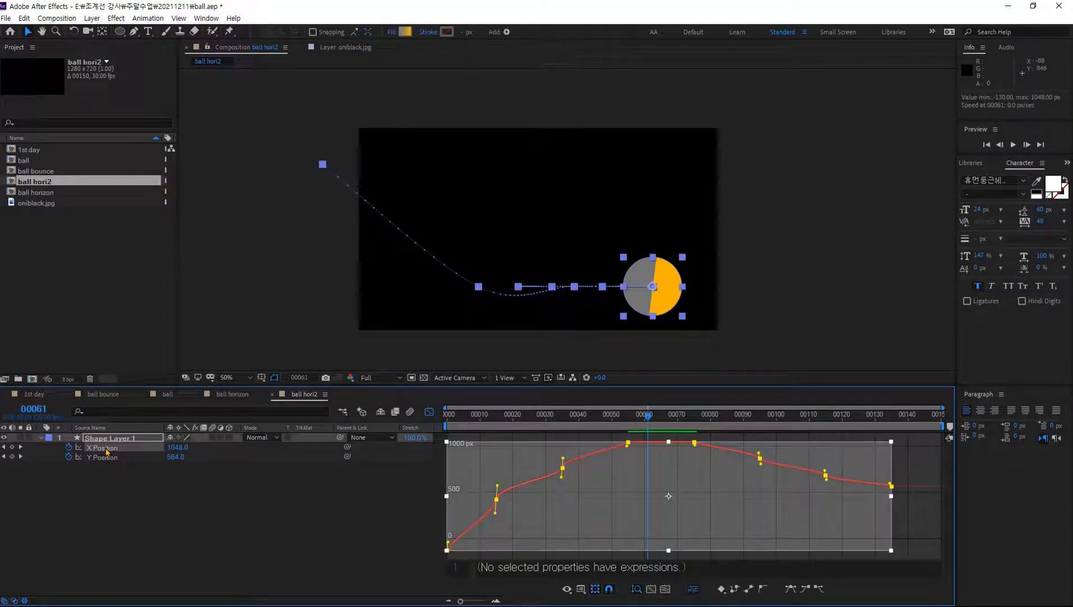
click(144, 470)
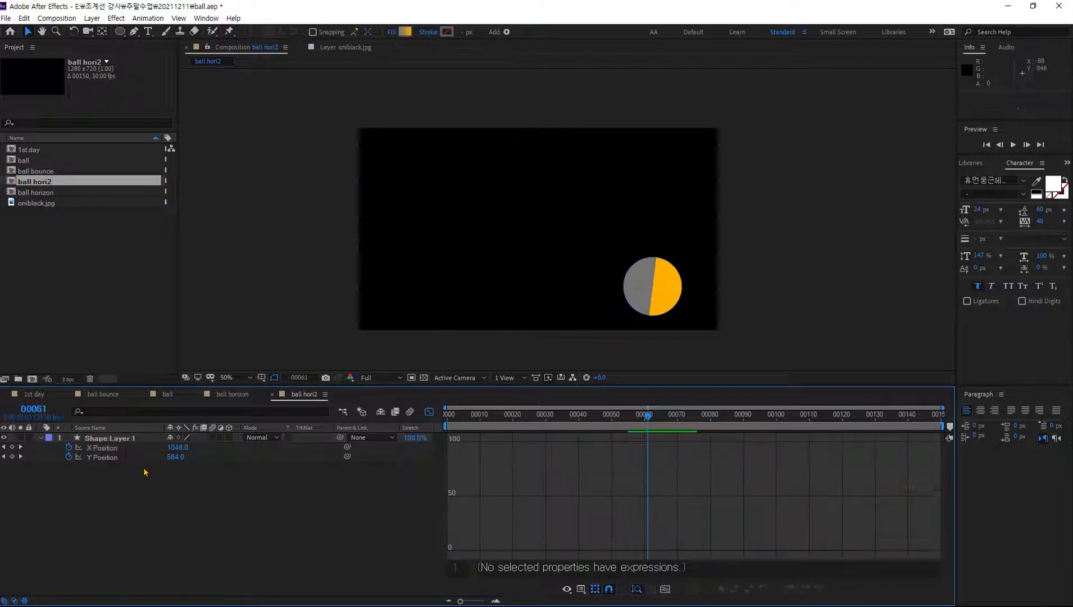
click(114, 449)
click(76, 510)
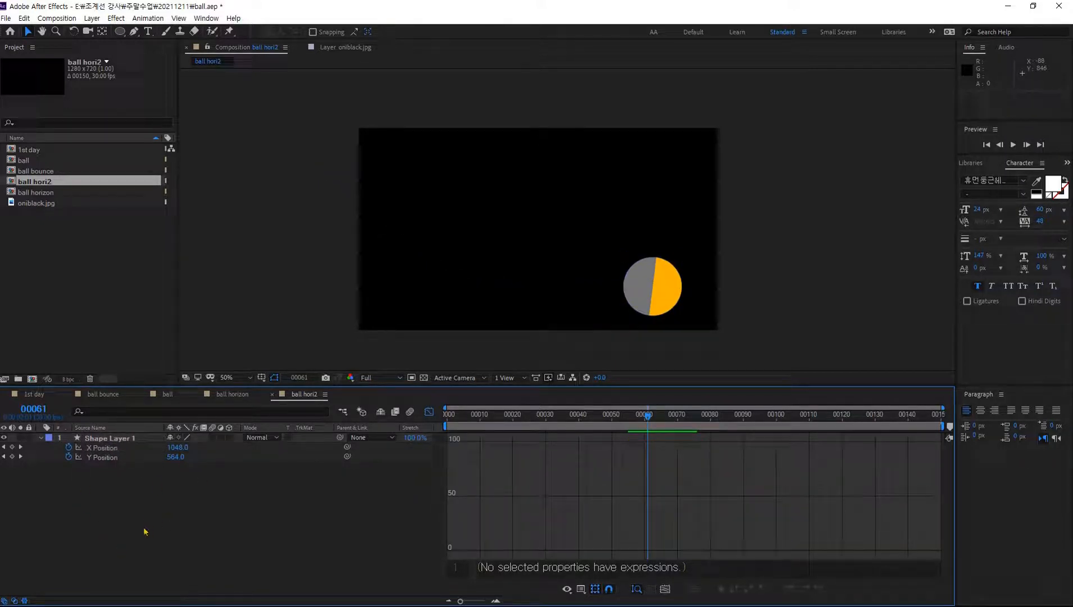
click(104, 448)
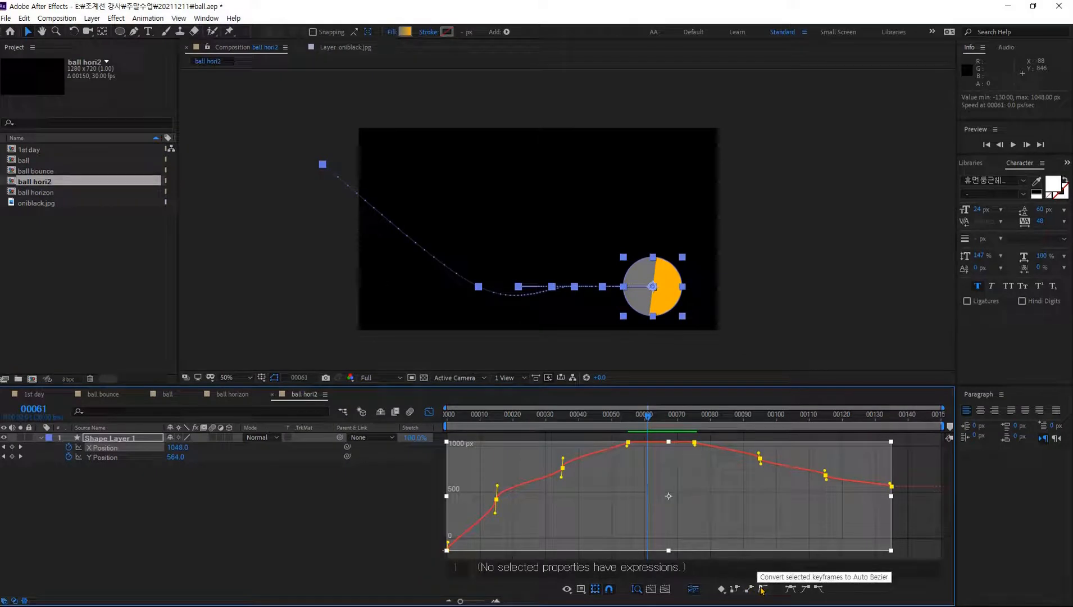
click(762, 589)
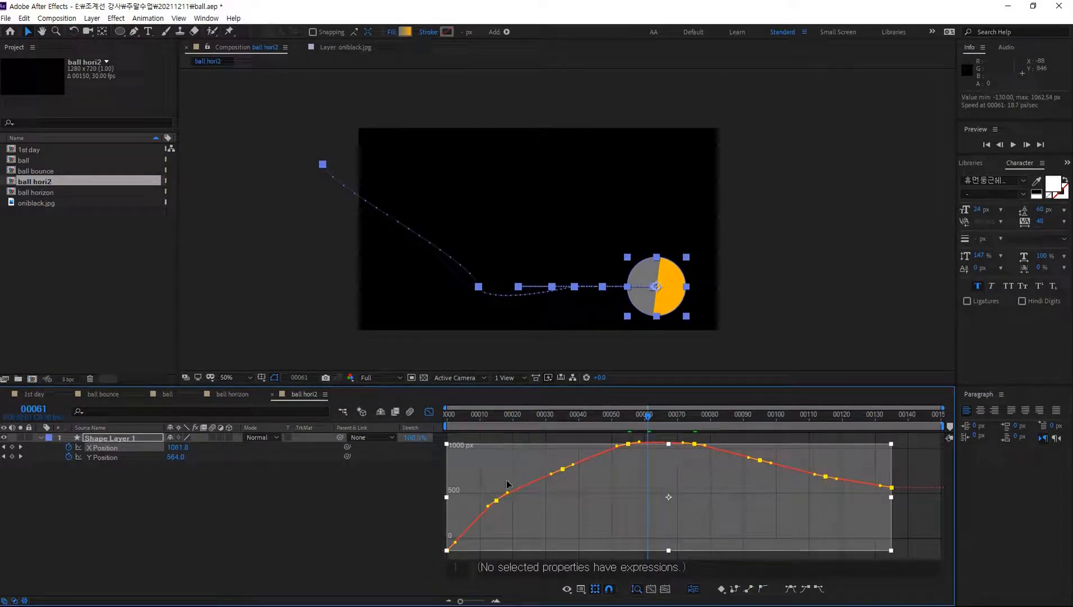
click(748, 588)
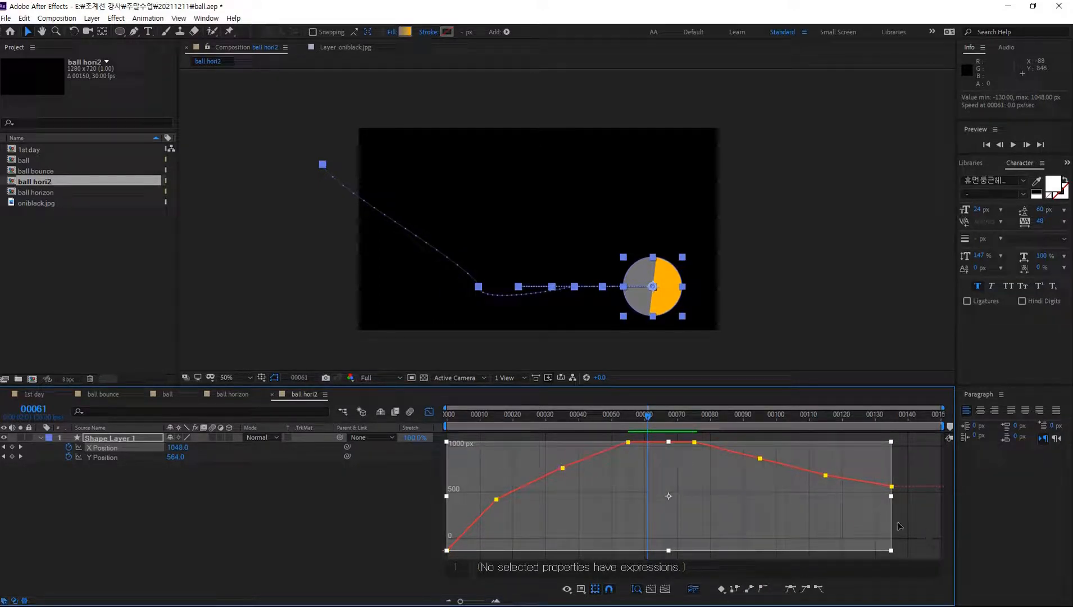
click(933, 528)
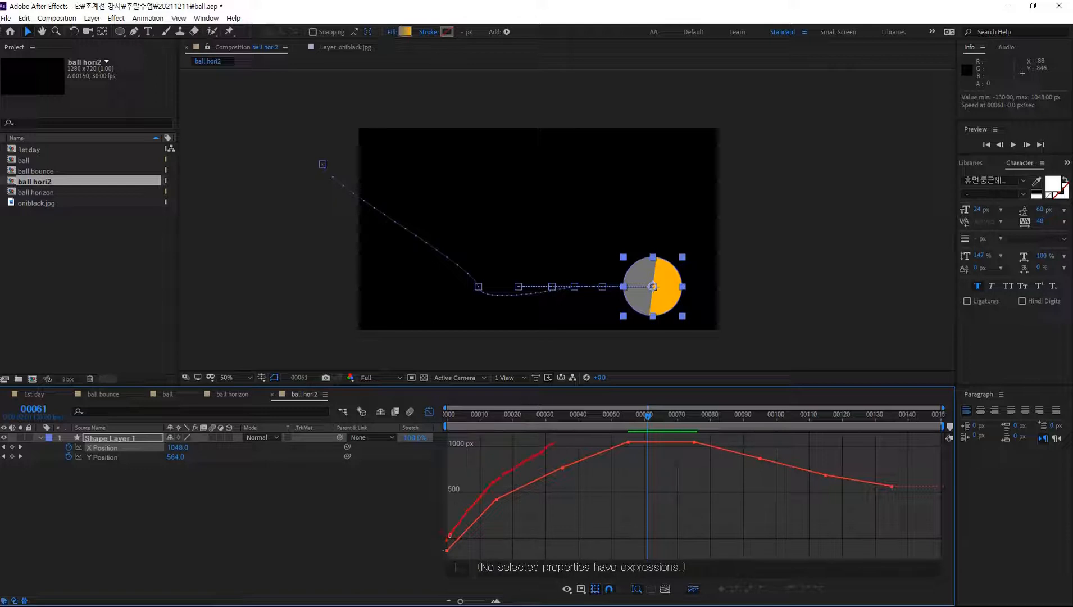
drag(554, 443, 606, 423)
mouse_move(628, 406)
mouse_down()
mouse_move(673, 400)
mouse_move(693, 406)
mouse_move(692, 420)
mouse_up()
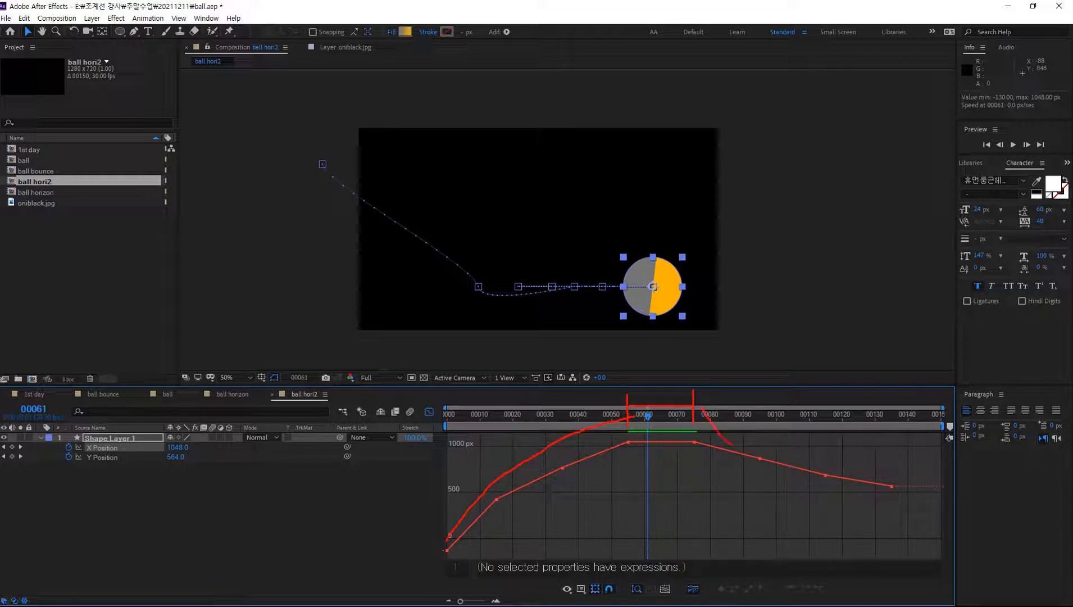
drag(816, 475, 887, 473)
key(ctrl+z)
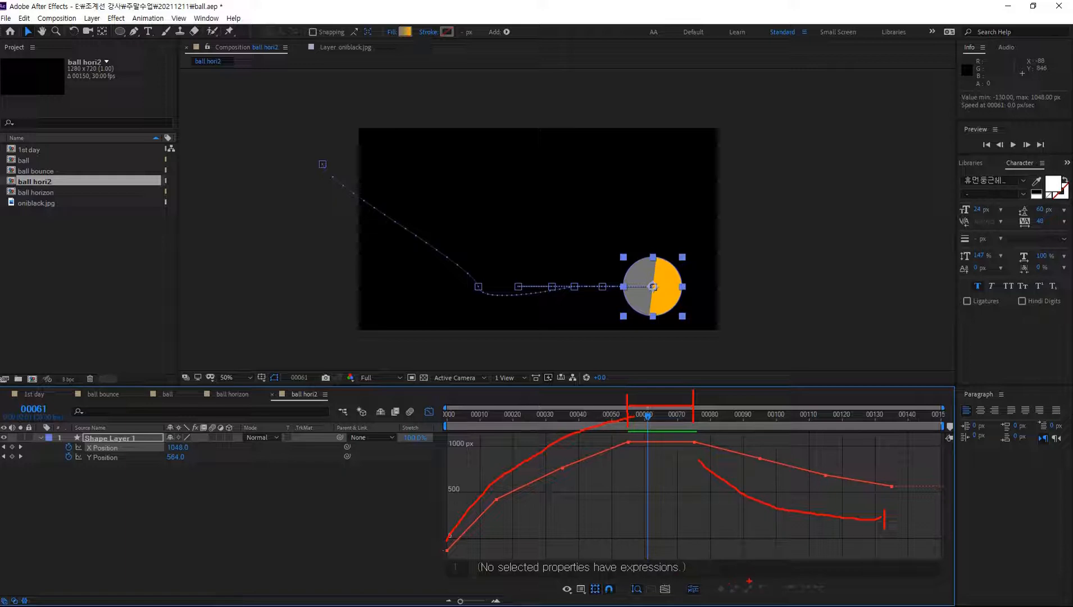
drag(749, 580, 736, 501)
Apply Easy Ease In and Easy Ease Out to all Y Position keyframes of the ball, and deselect them
click(102, 457)
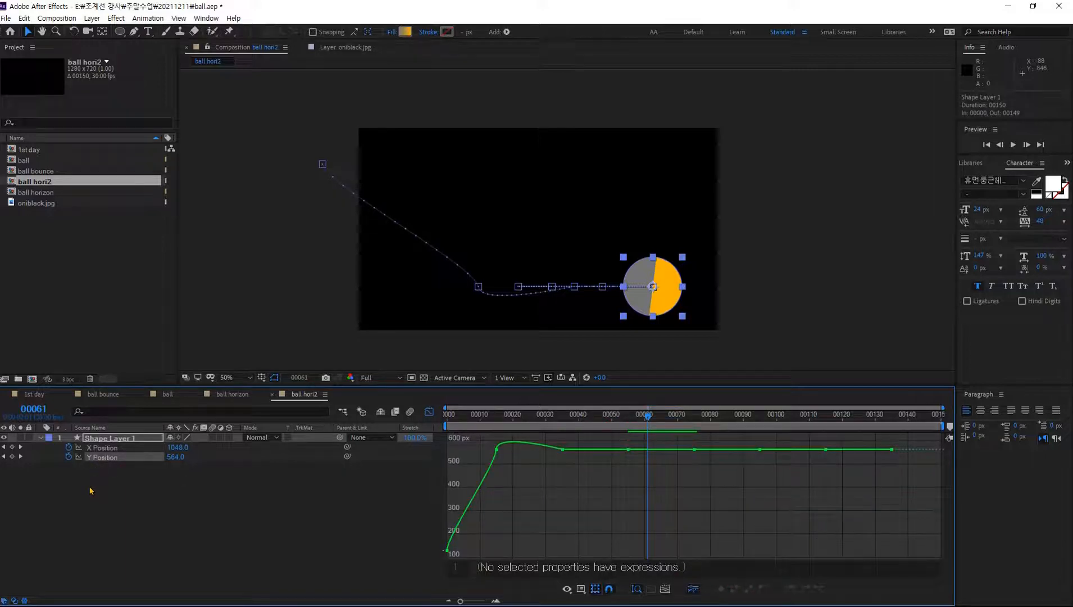
click(101, 458)
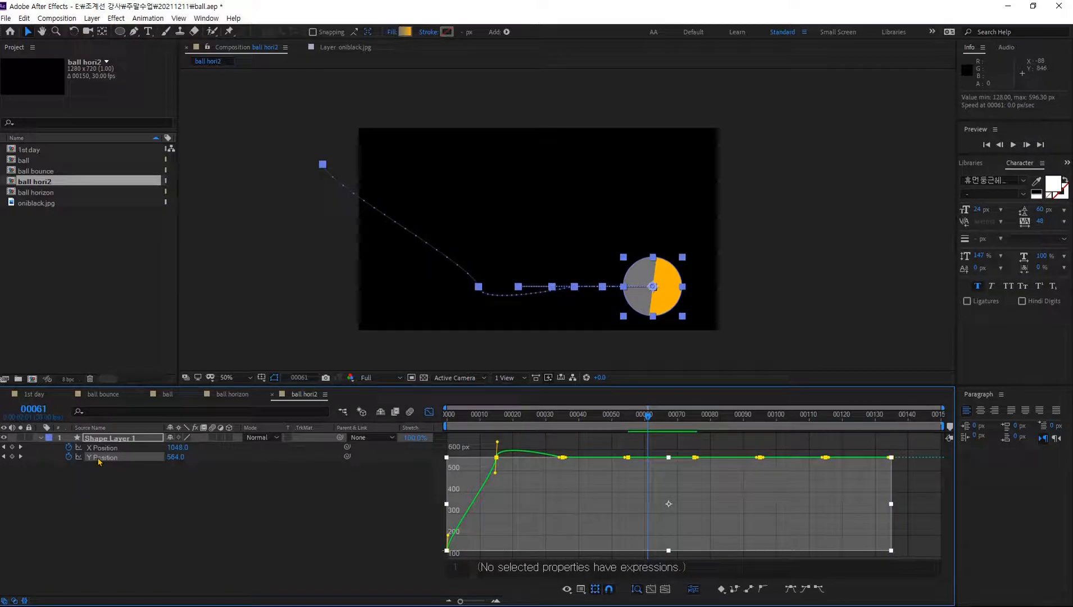
click(805, 589)
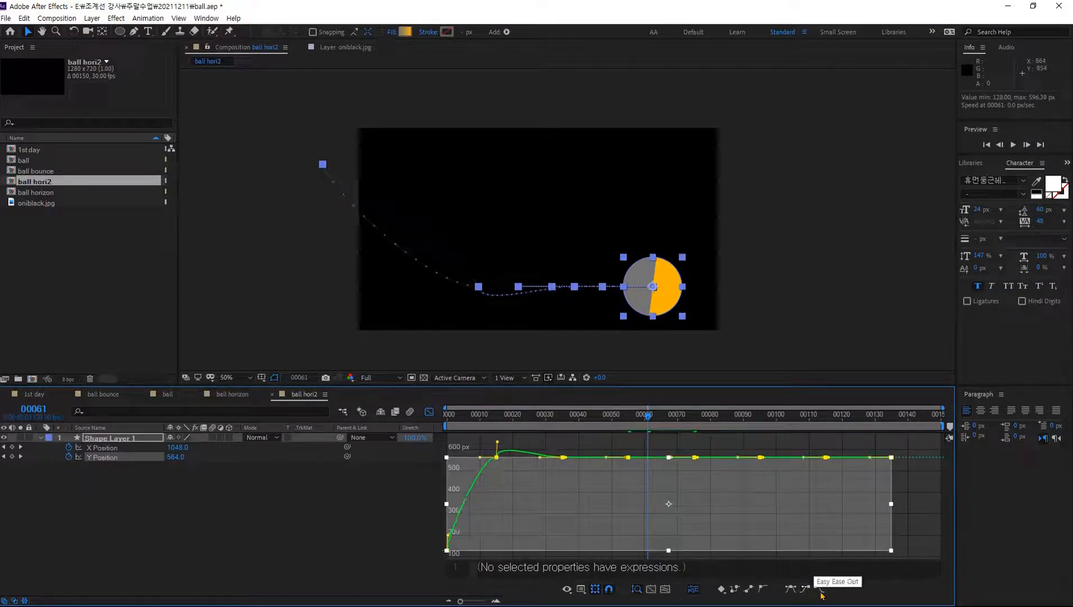
click(820, 591)
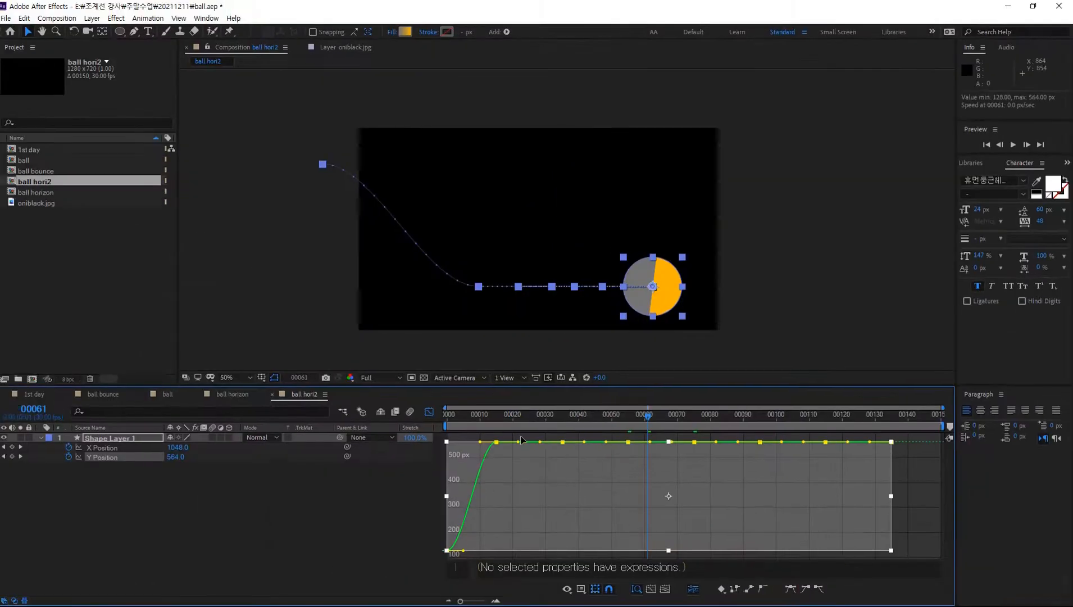
click(916, 490)
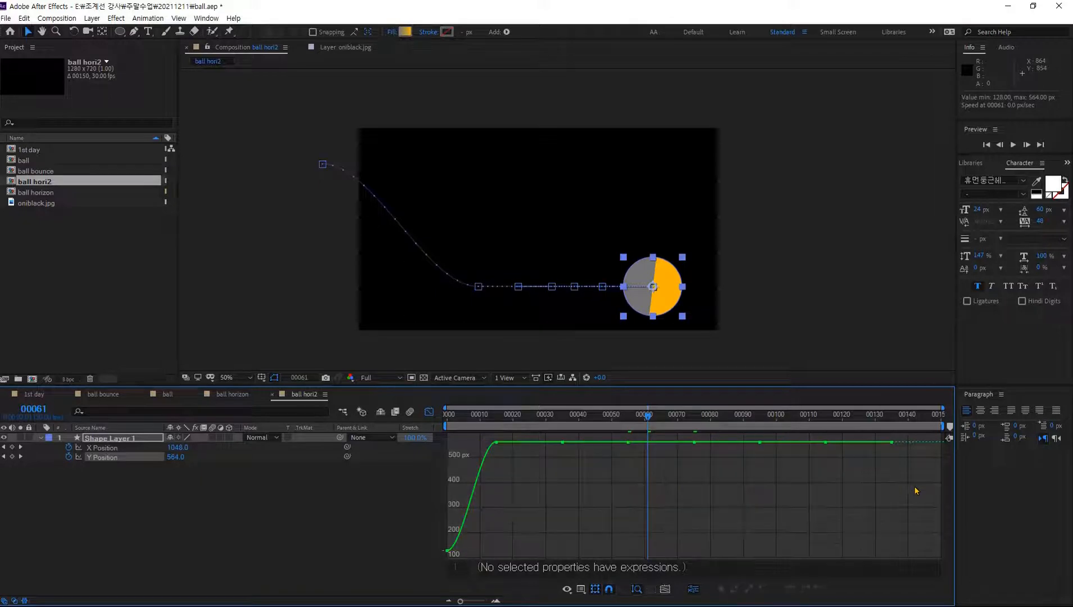
Shape the Y Position curve into an accelerating fall to frame 15 and a first bounce between frames 15 and 35 peaking near 250 px
click(497, 443)
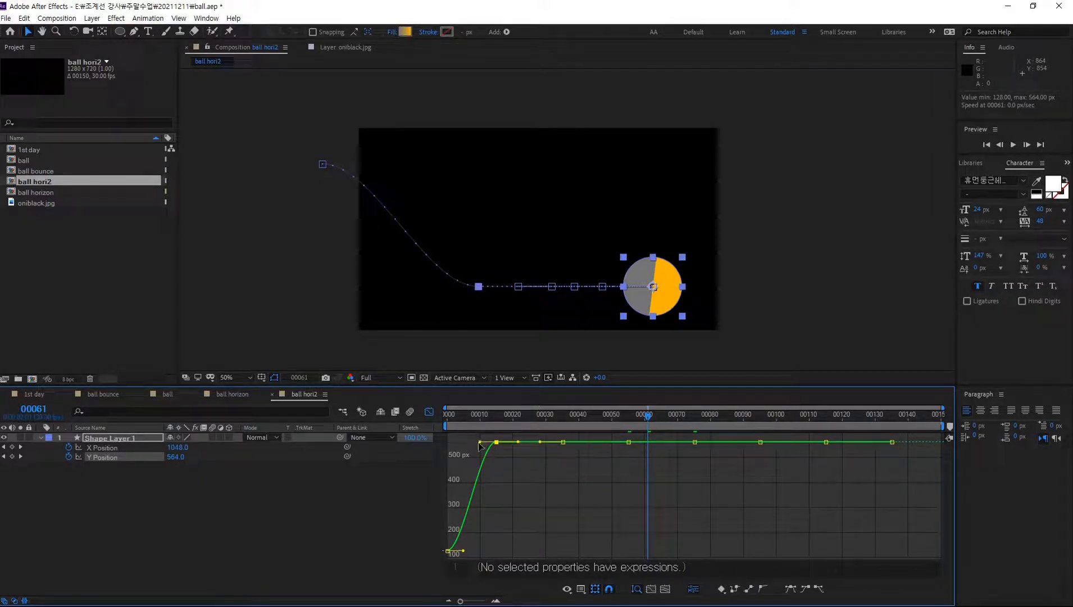
drag(479, 445, 507, 496)
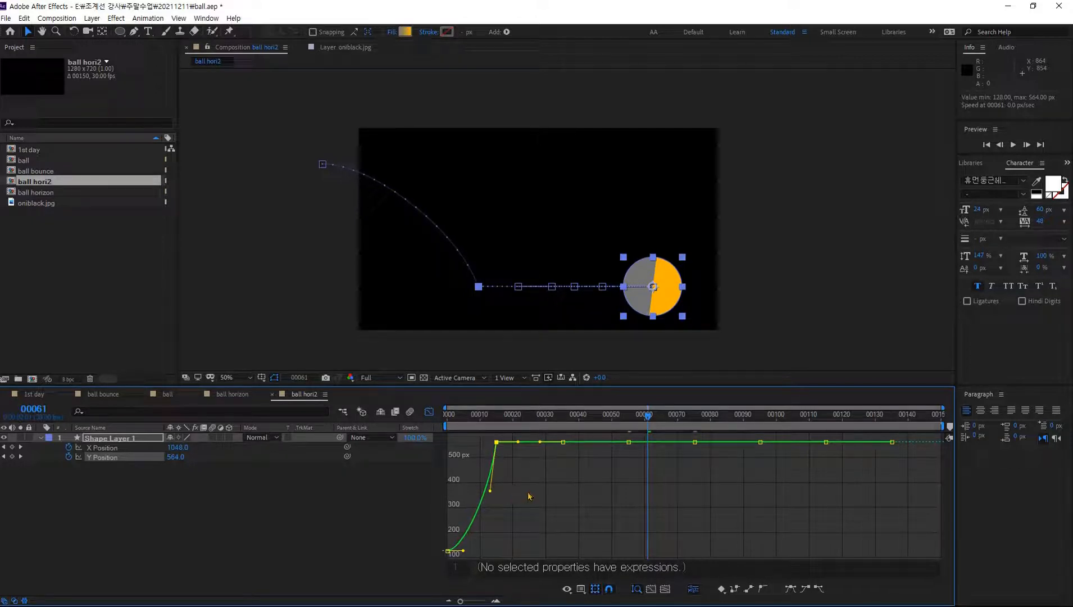
click(529, 496)
drag(530, 447, 533, 521)
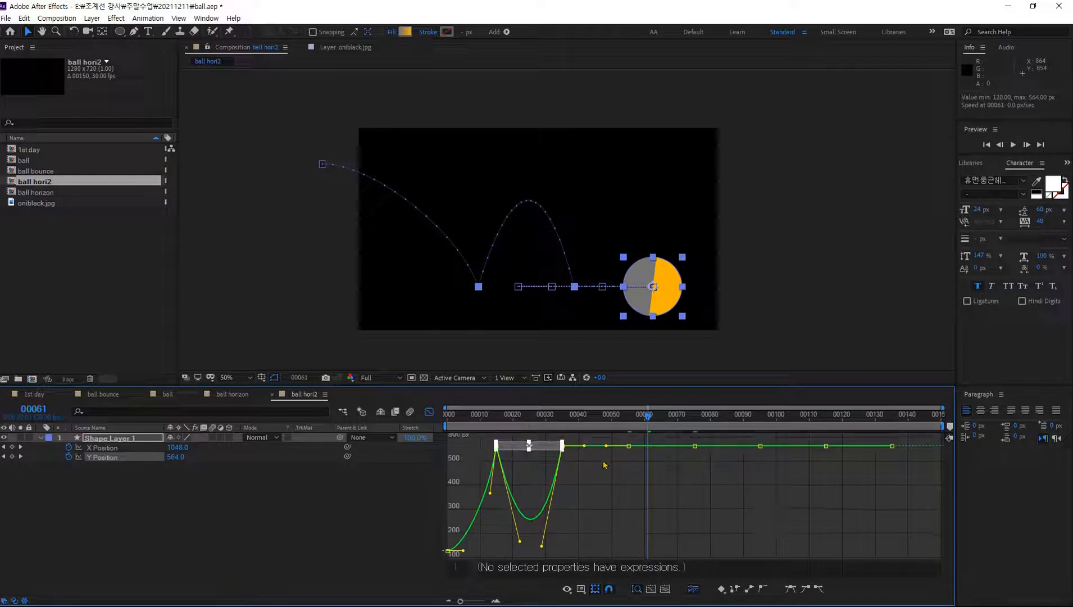
Bend the five Y Position segments from frame 35 to frame 135 into progressively lower bounce arcs
drag(600, 447, 597, 502)
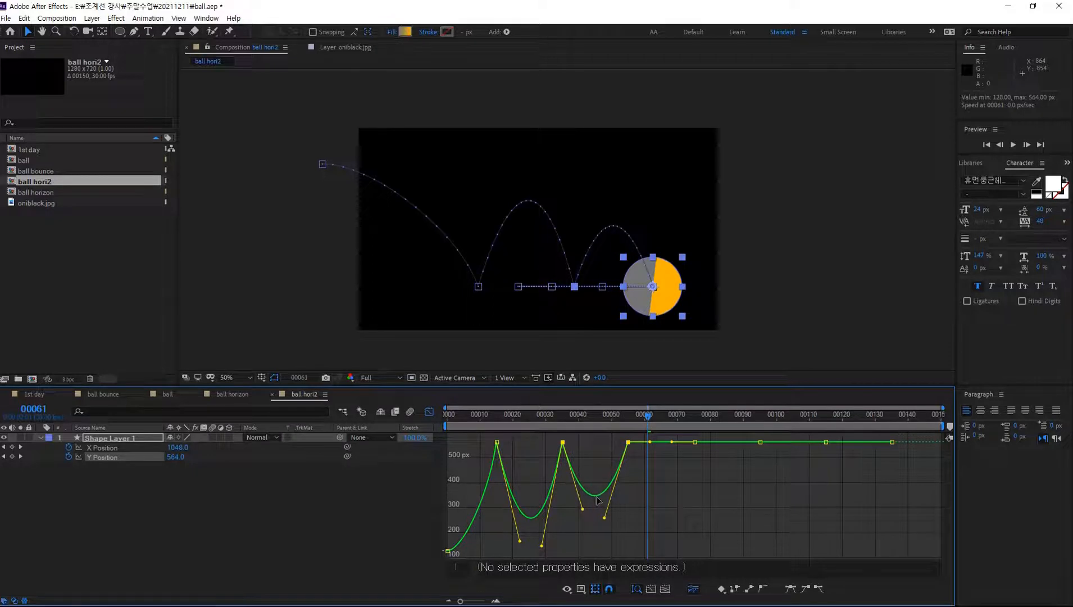
drag(662, 443, 665, 486)
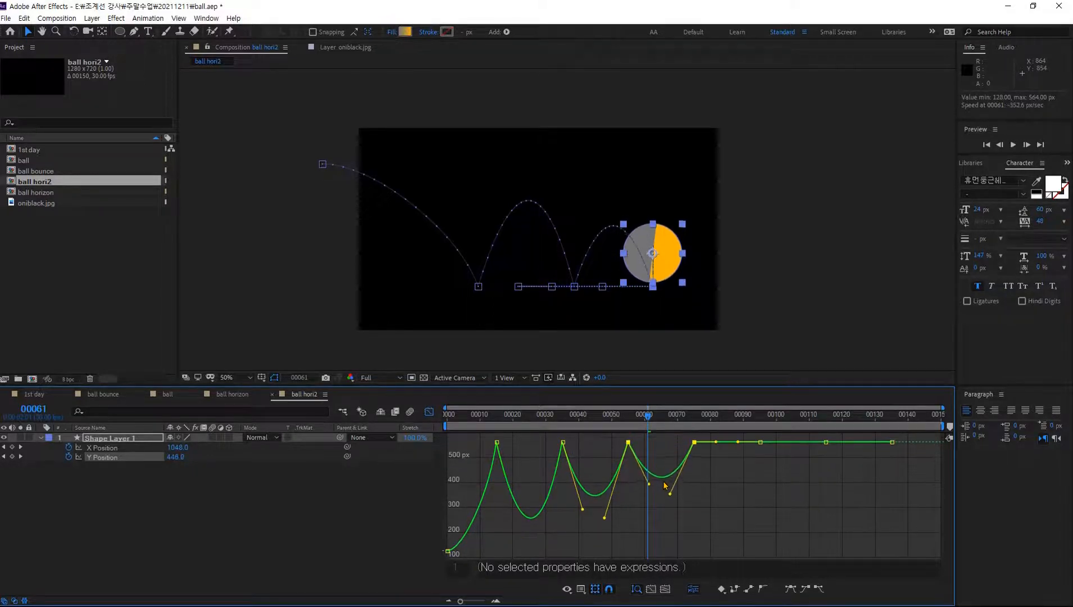
drag(730, 443, 728, 475)
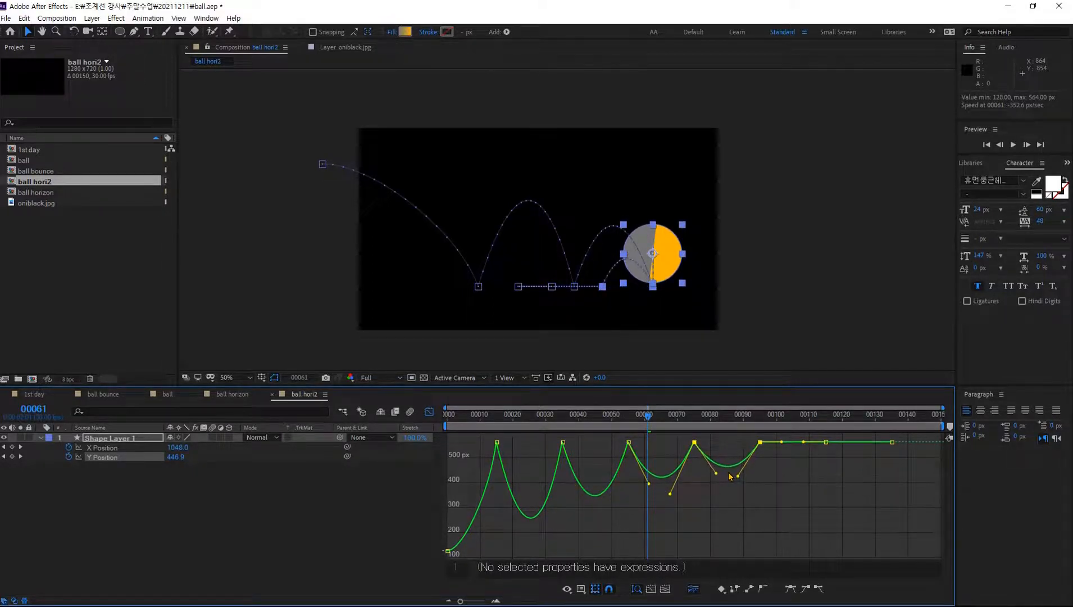
drag(792, 443, 793, 464)
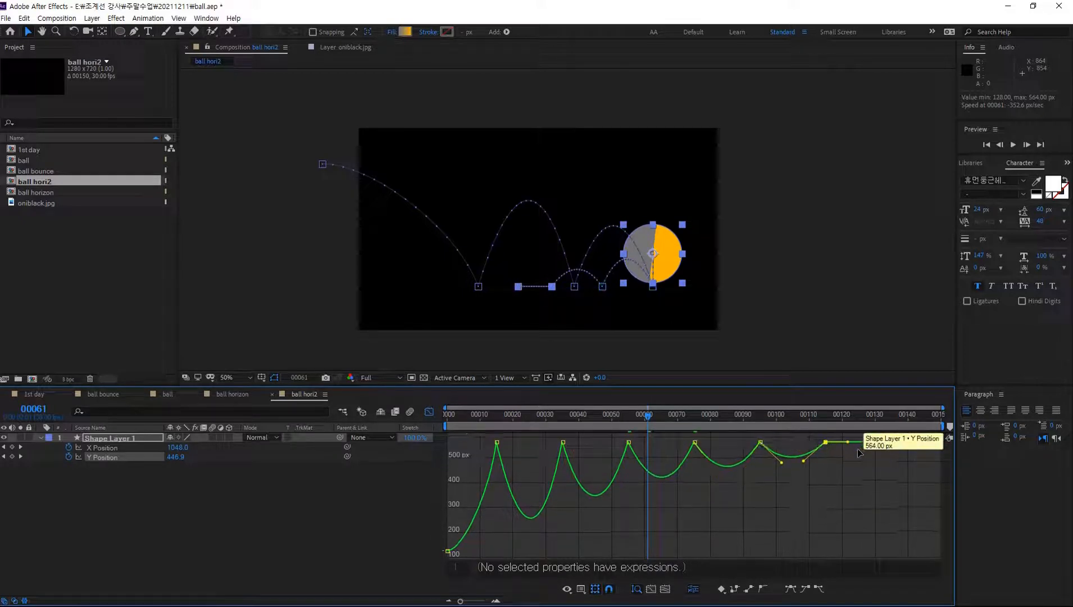
drag(859, 443, 860, 459)
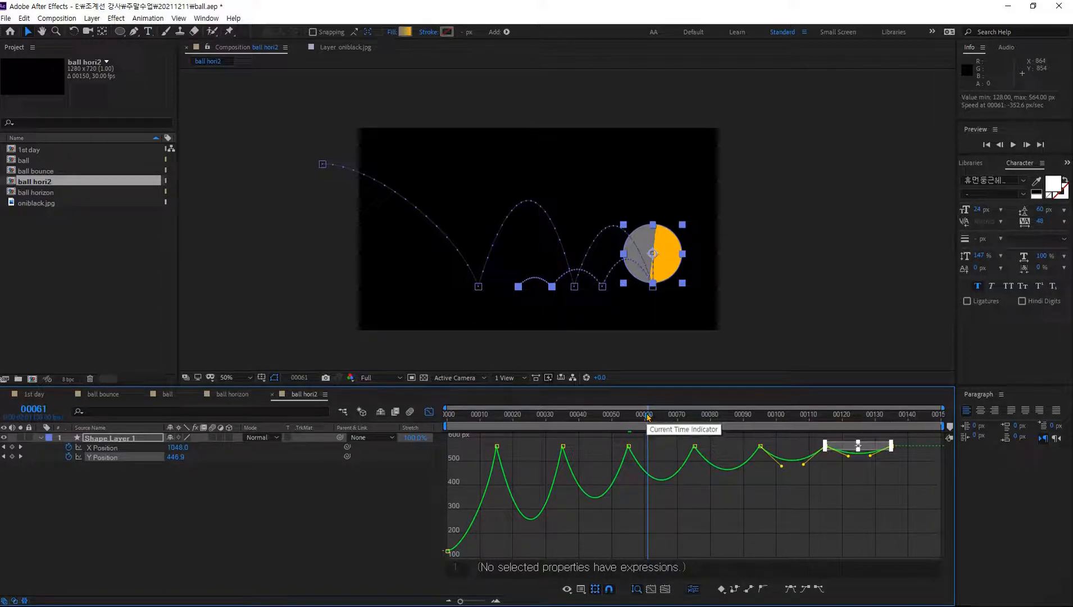
Preview the bouncing animation from frame 0, return to frame 0, and examine the motion path at the rightmost bounce
drag(648, 417, 447, 417)
key(space)
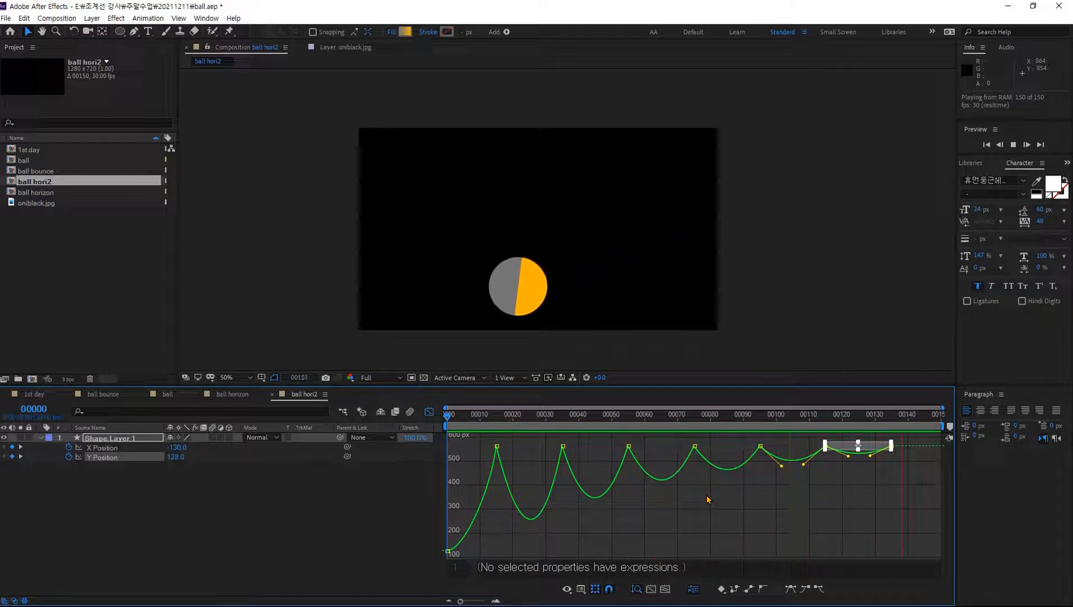
key(space)
drag(805, 419, 441, 426)
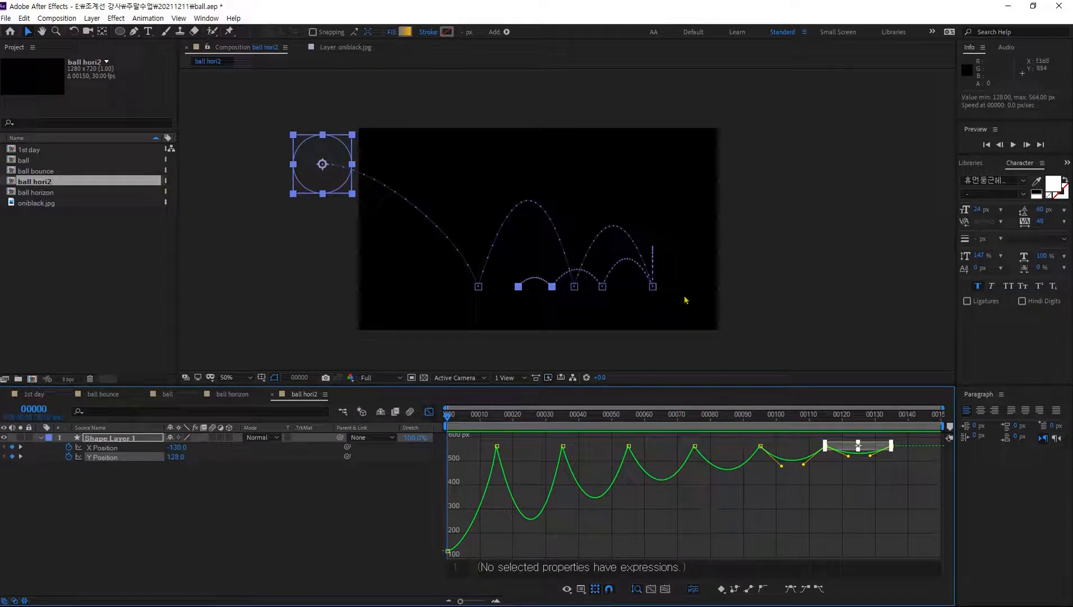
mouse_move(653, 287)
mouse_down()
mouse_move(685, 253)
mouse_move(663, 275)
mouse_up()
key(Escape)
Show the X Position curve, go to frame 65, and add an X Position keyframe there
click(98, 448)
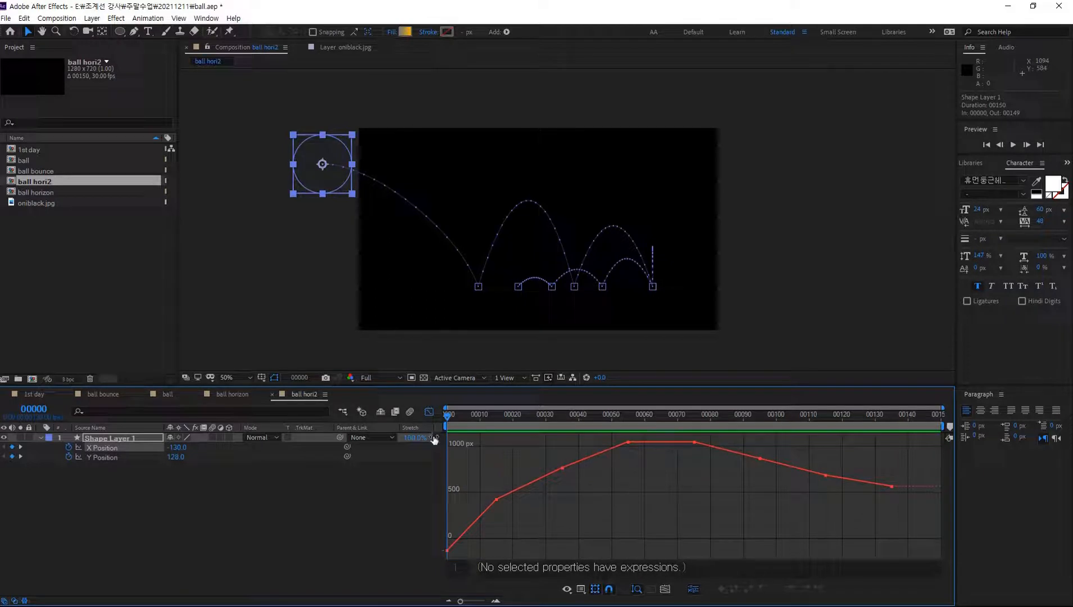
drag(447, 414, 662, 482)
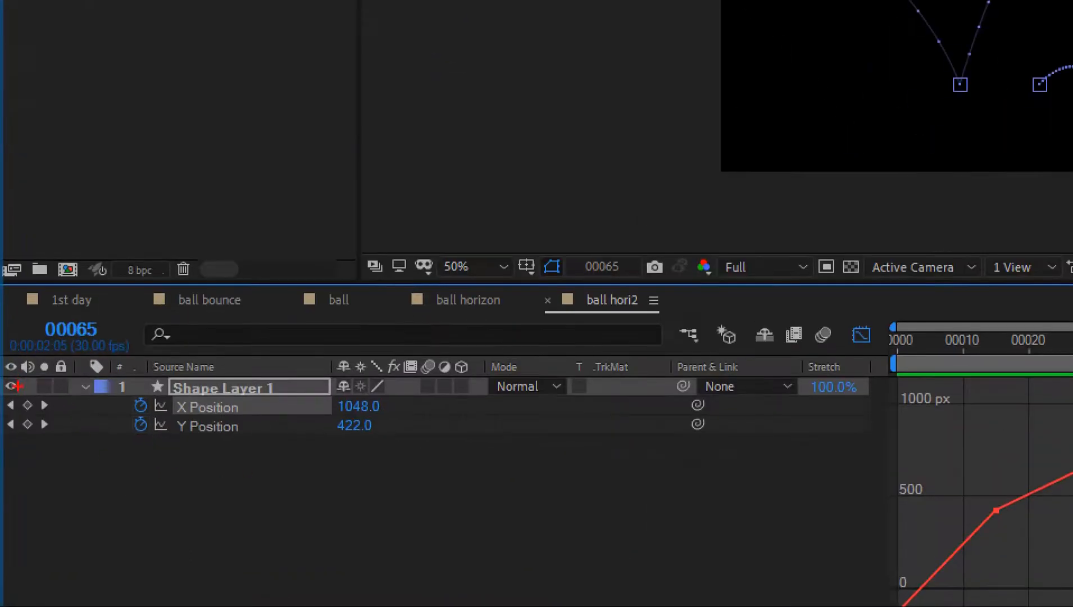
drag(18, 386, 39, 418)
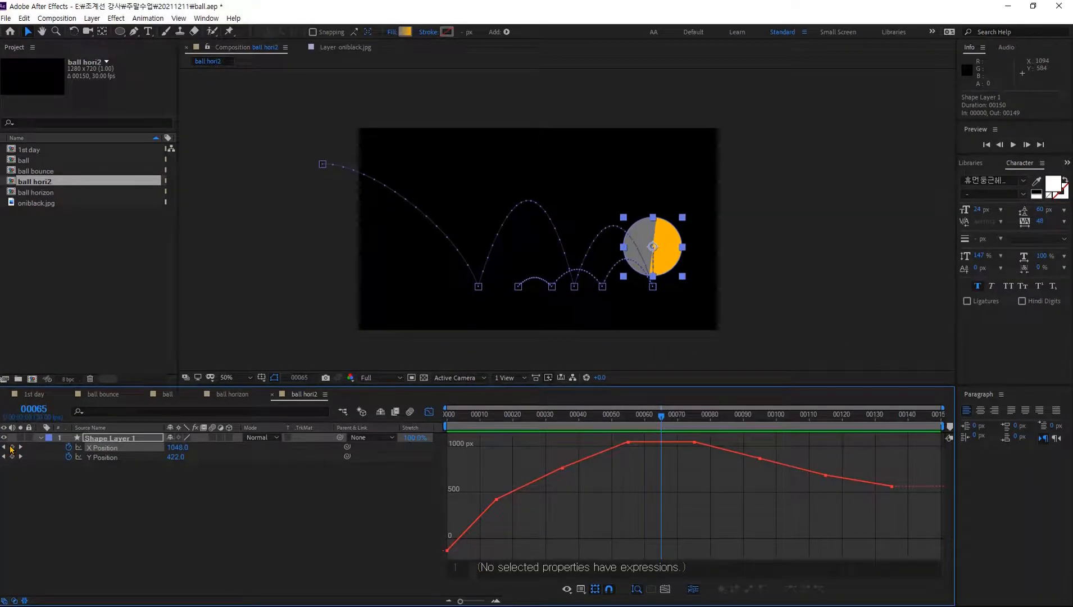
click(12, 447)
mouse_move(662, 443)
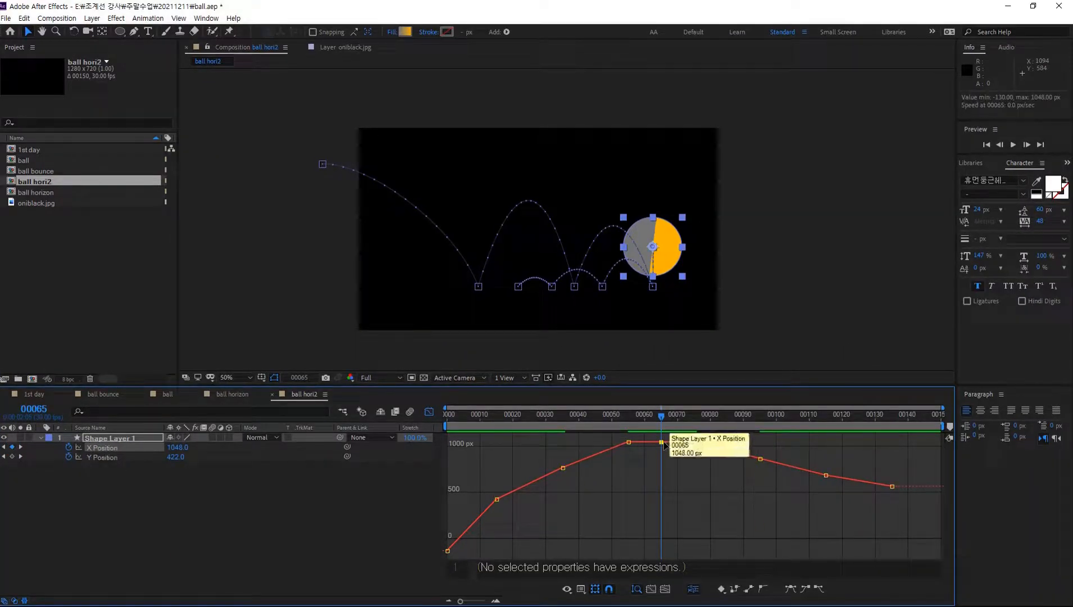
Raise the X Position keyframe at frame 65 to about 1174.5 px so the ball reaches the right edge of the composition
drag(663, 443, 661, 442)
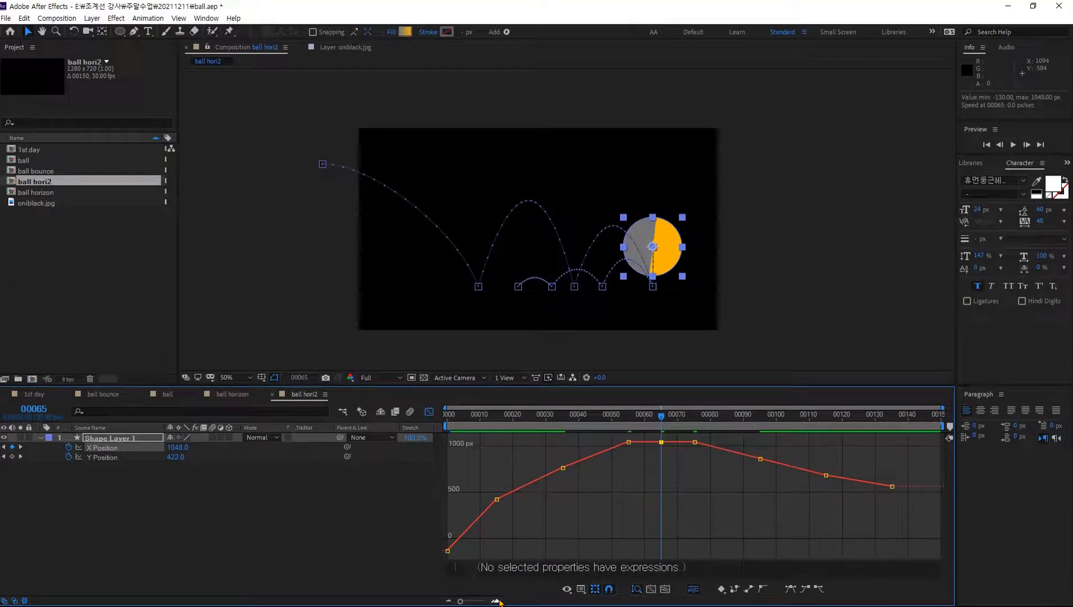
click(484, 595)
click(497, 601)
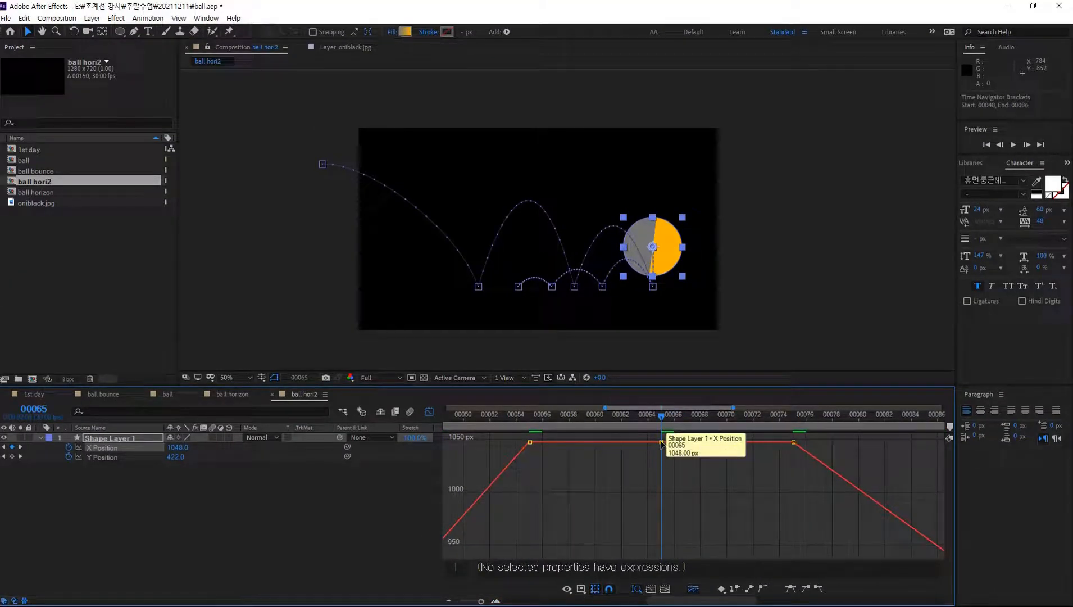
drag(662, 443, 662, 438)
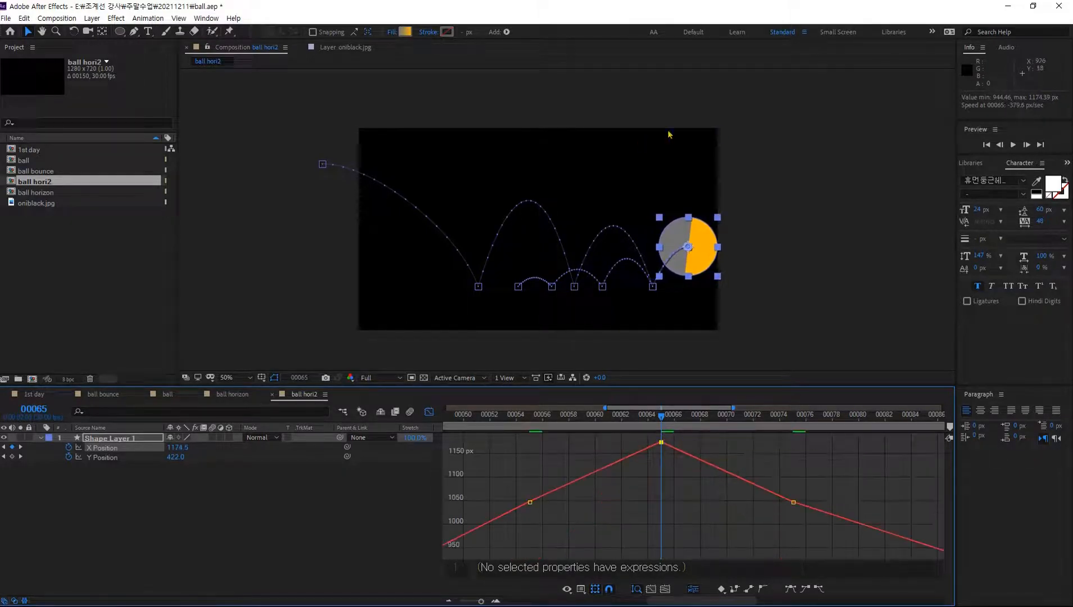
Raise the X Position keyframe at frame 35 so the curve decelerates more smoothly toward frame 65
scroll(722, 264, up, 2)
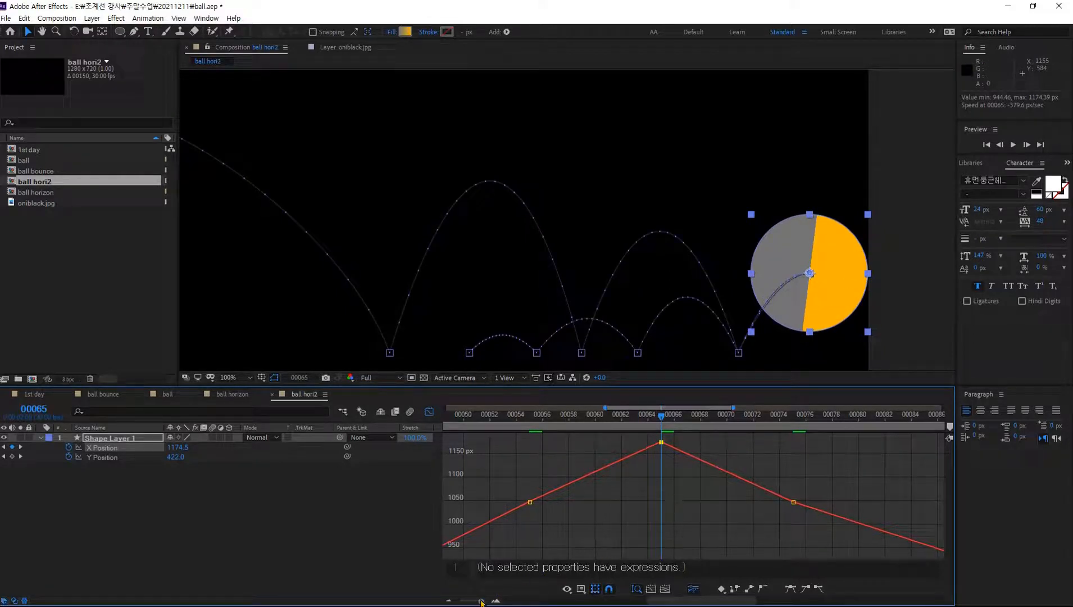
drag(594, 526, 720, 490)
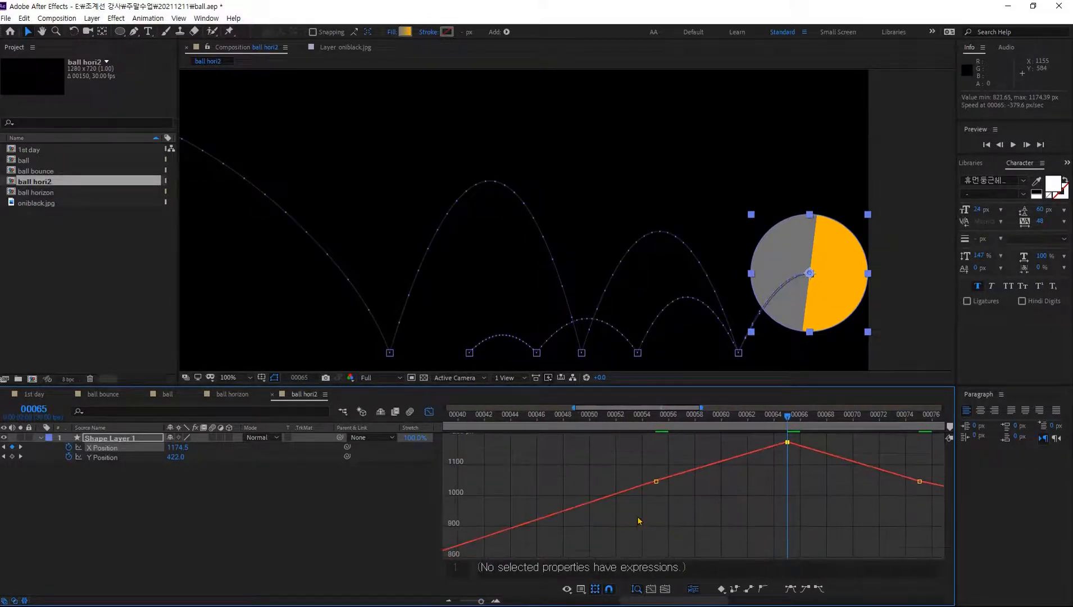
click(449, 601)
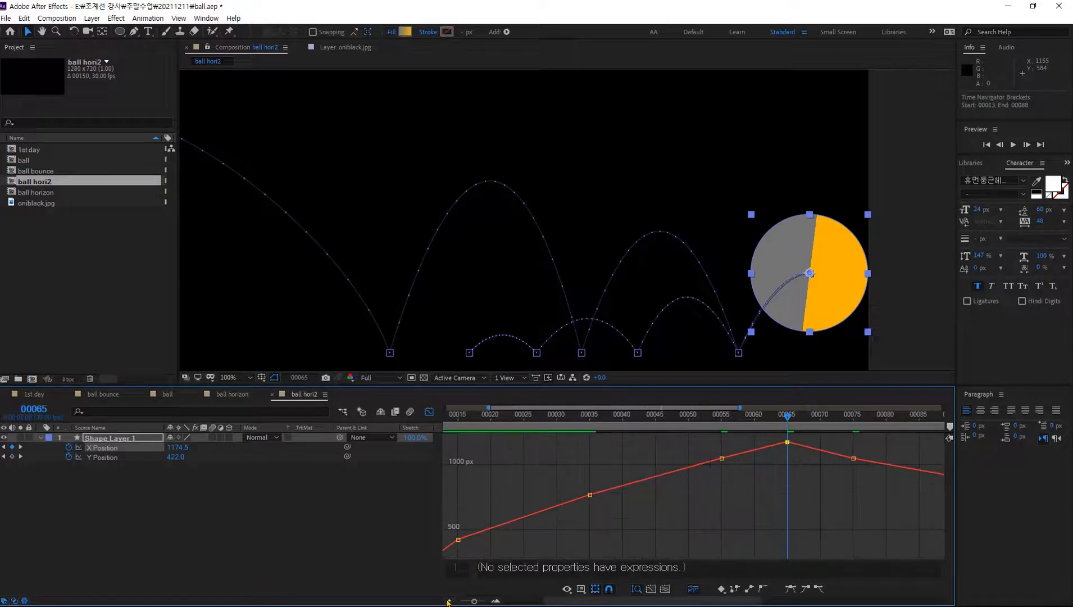
drag(622, 526, 682, 525)
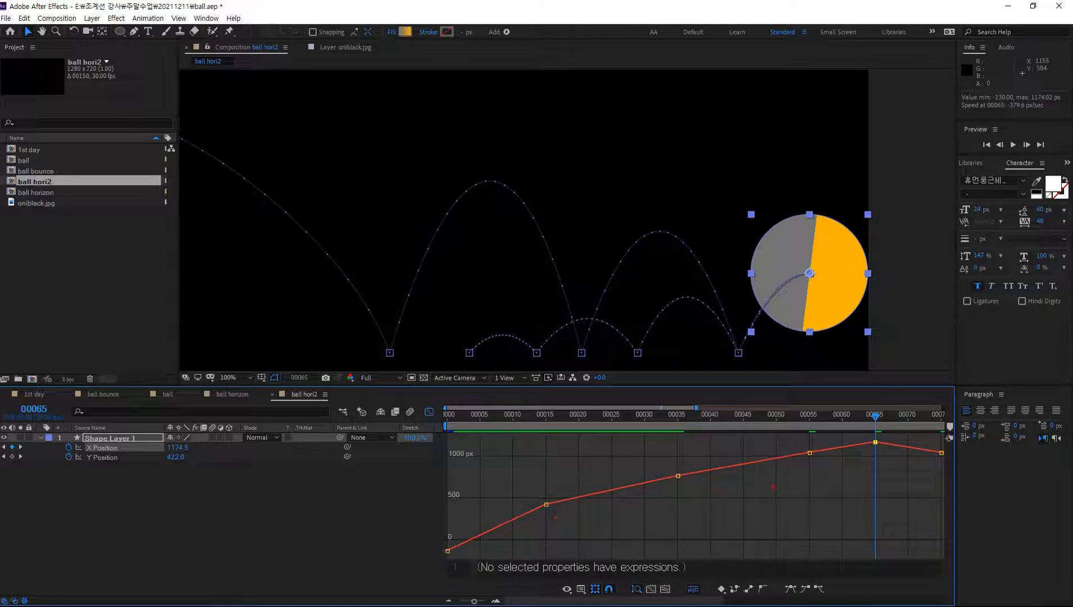
drag(869, 463, 554, 524)
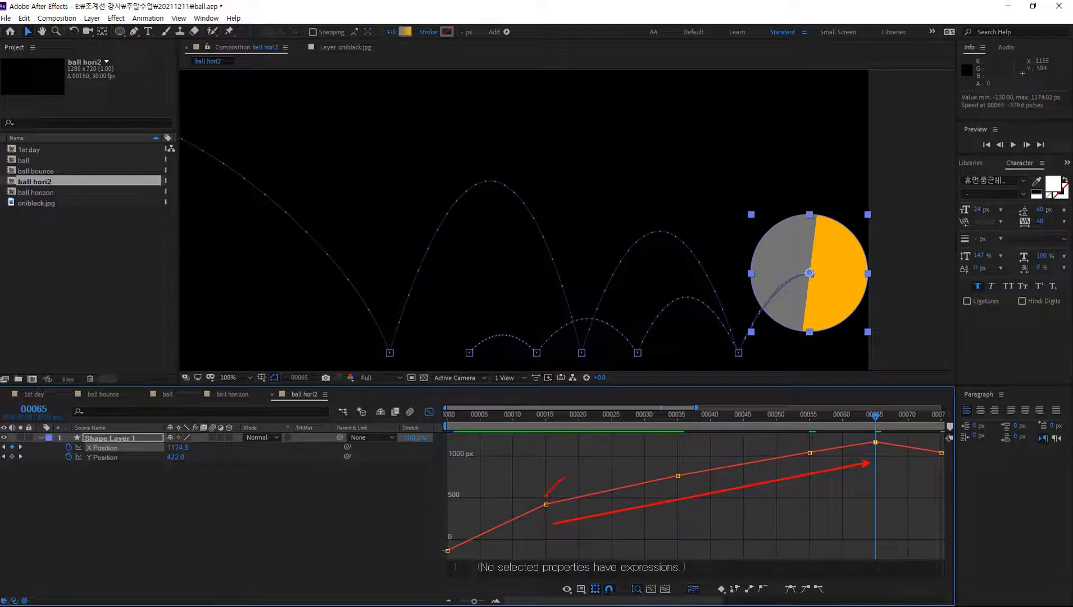
drag(635, 436, 728, 414)
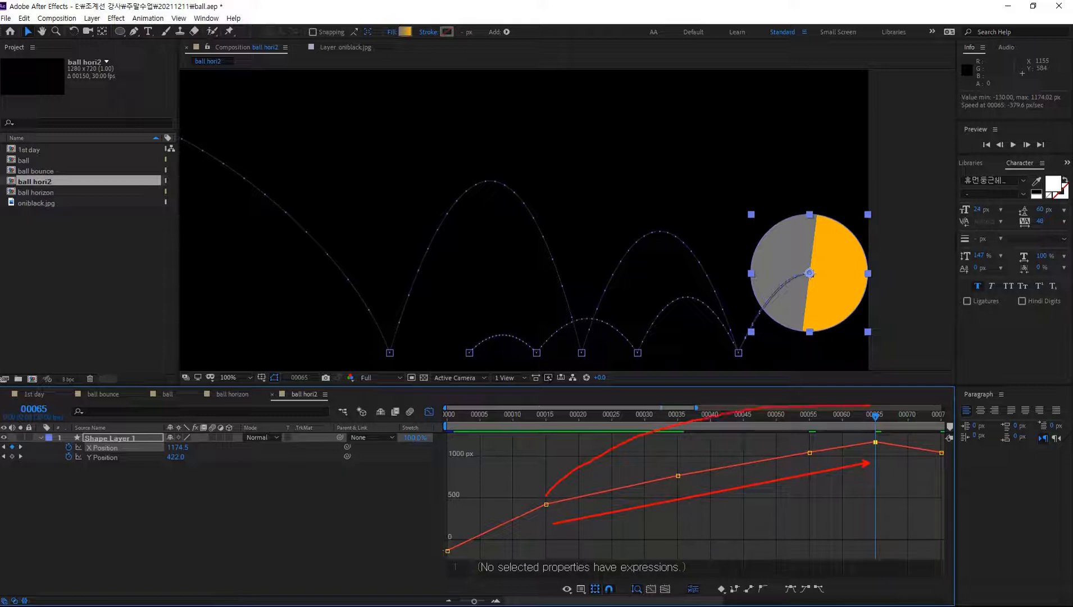
drag(870, 406, 871, 405)
key(Escape)
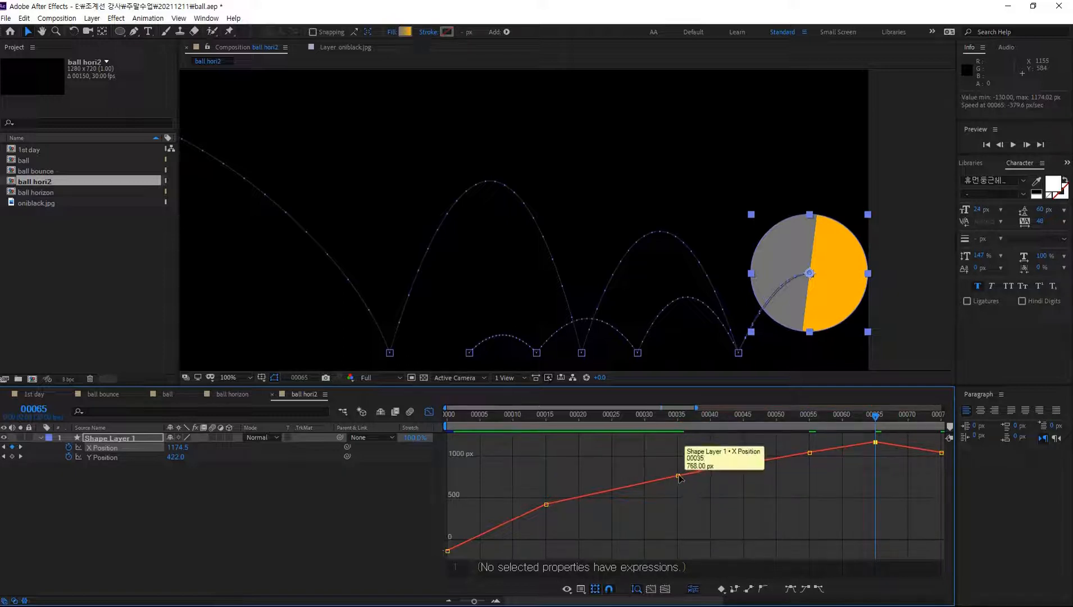
drag(679, 475, 680, 472)
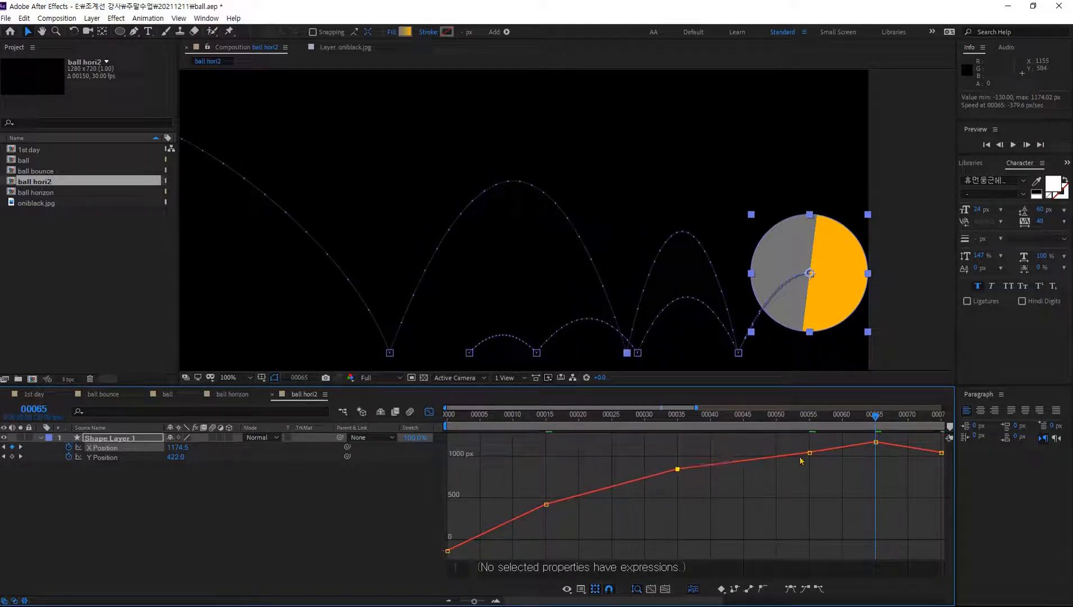
Raise the X Position keyframe at frame 55 to about 1105 px, continuing the slowdown toward frame 65
drag(810, 456, 809, 454)
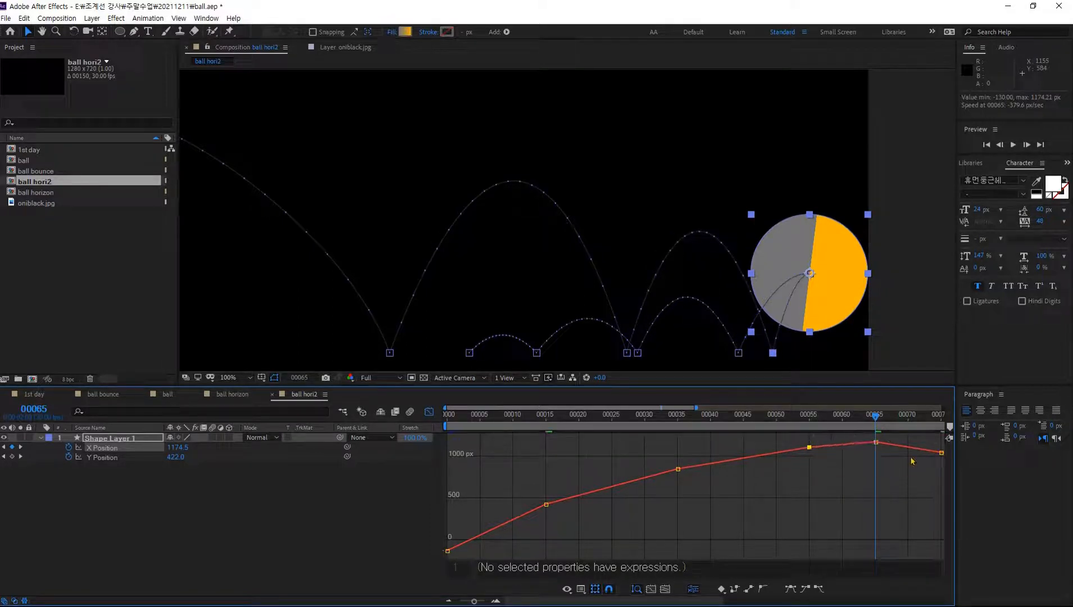
click(497, 600)
mouse_move(744, 462)
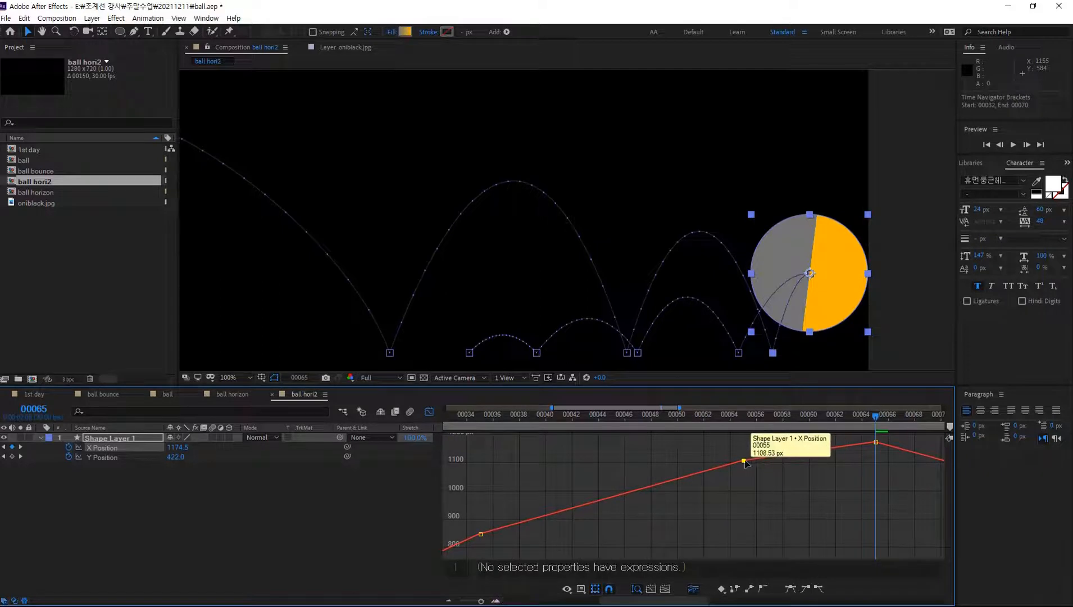
drag(743, 464, 744, 464)
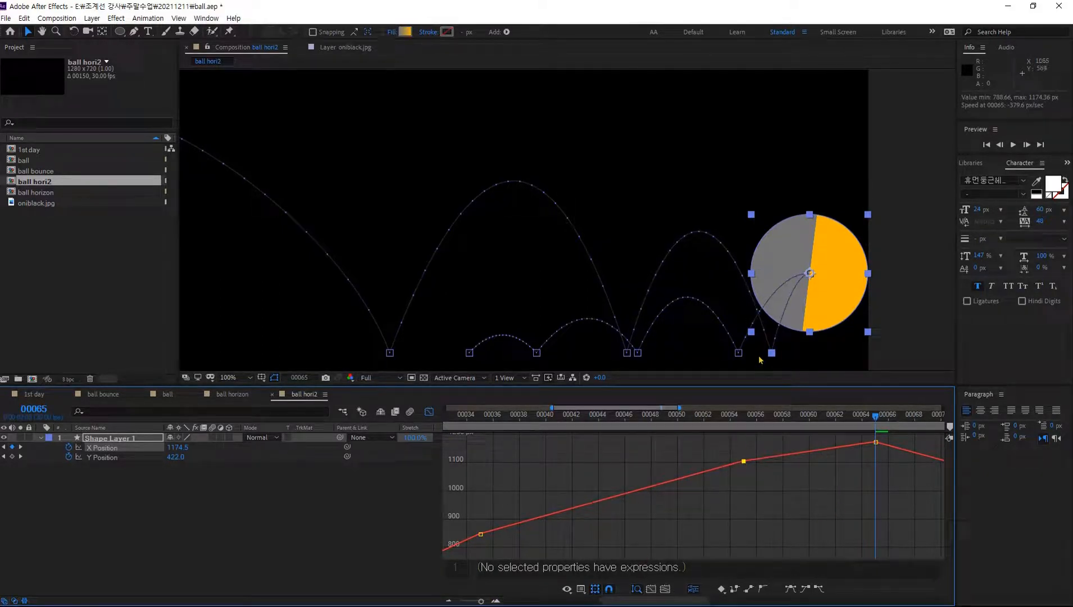
click(454, 601)
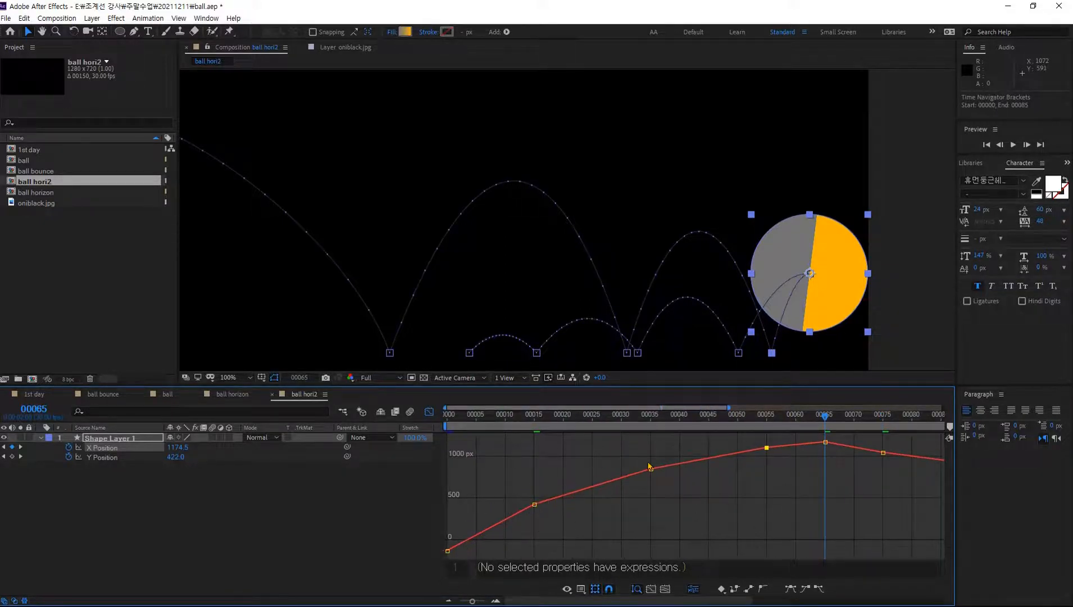
drag(893, 502, 545, 499)
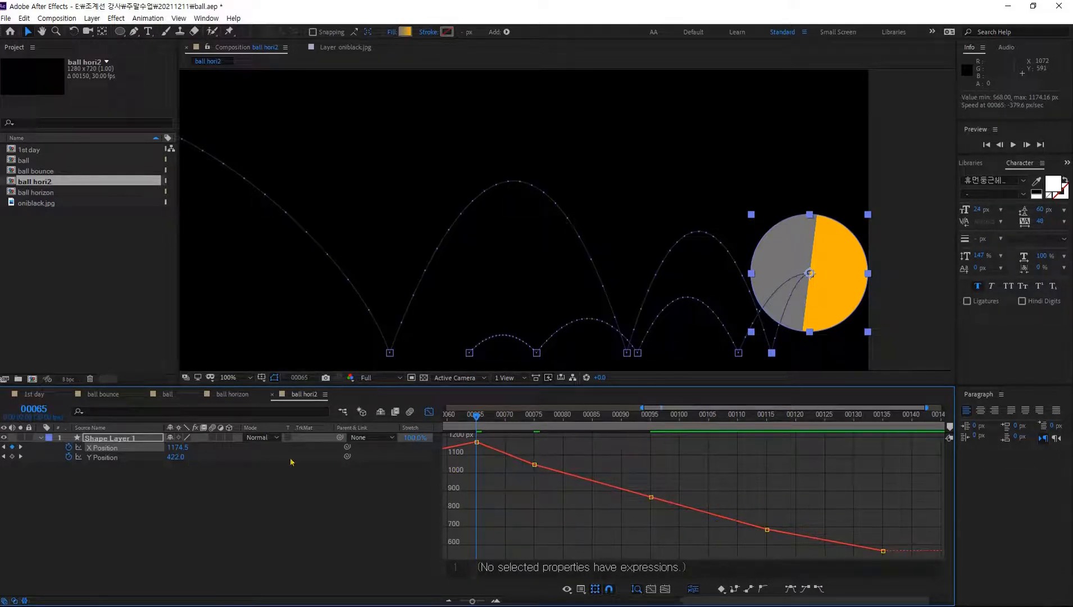
Preview the ball's bounce and rebound animation from frame 0
click(452, 602)
click(452, 601)
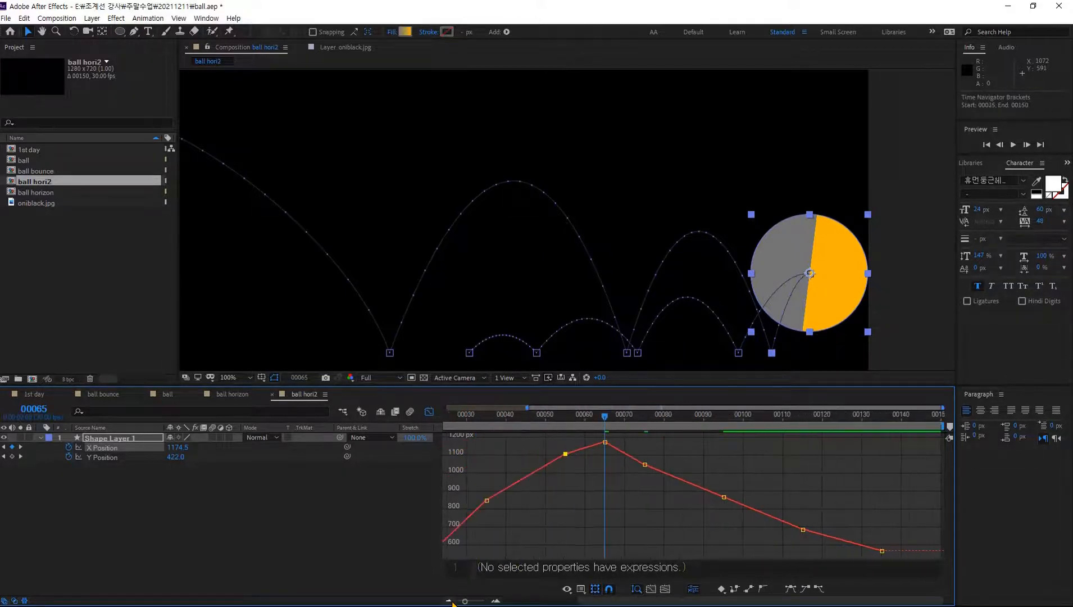
click(452, 602)
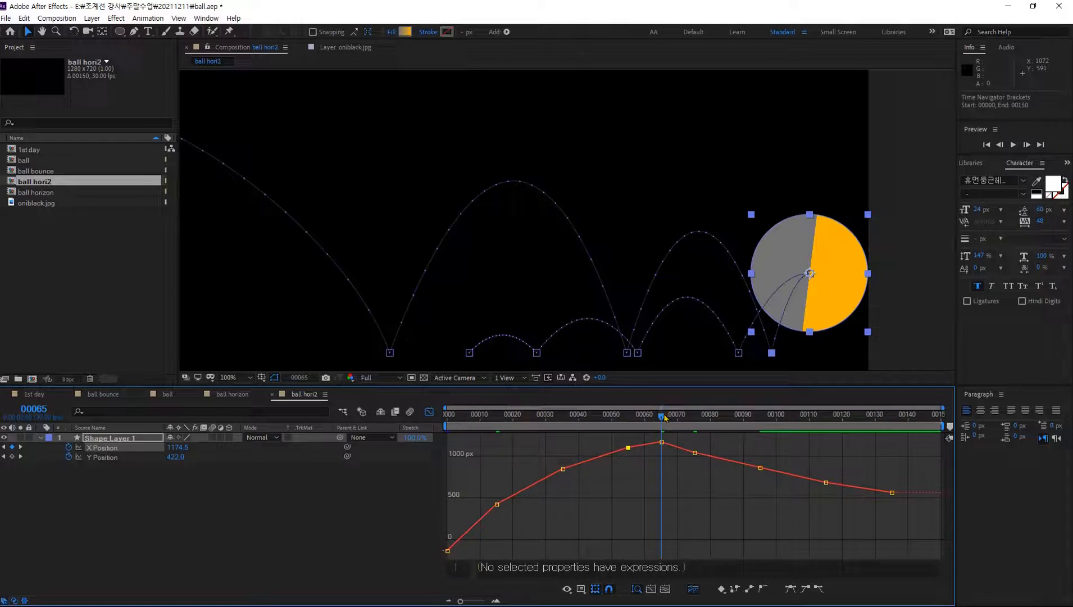
drag(661, 414, 448, 415)
key(space)
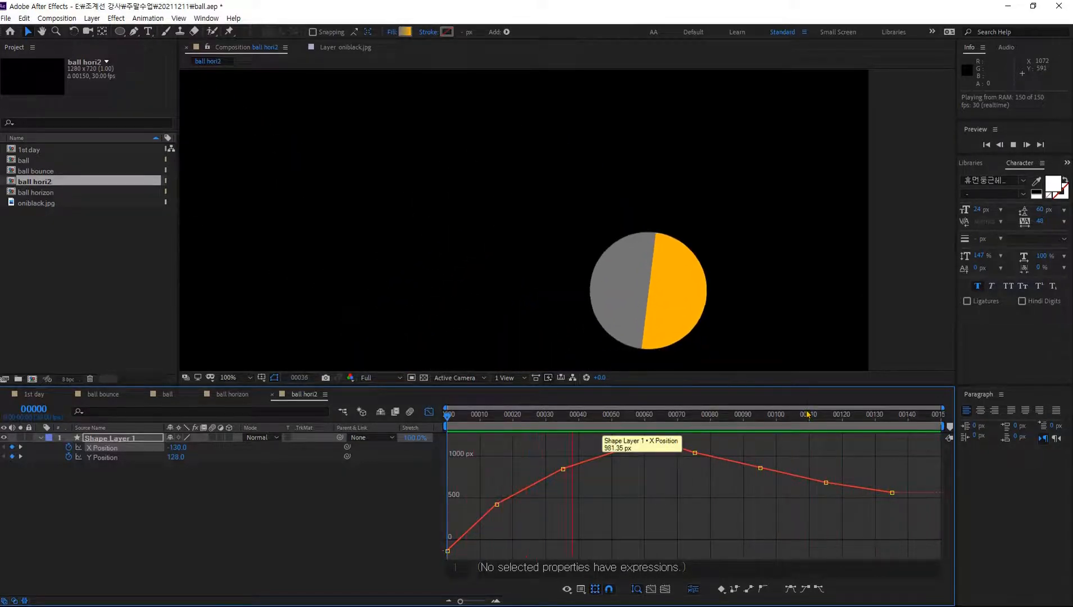
key(space)
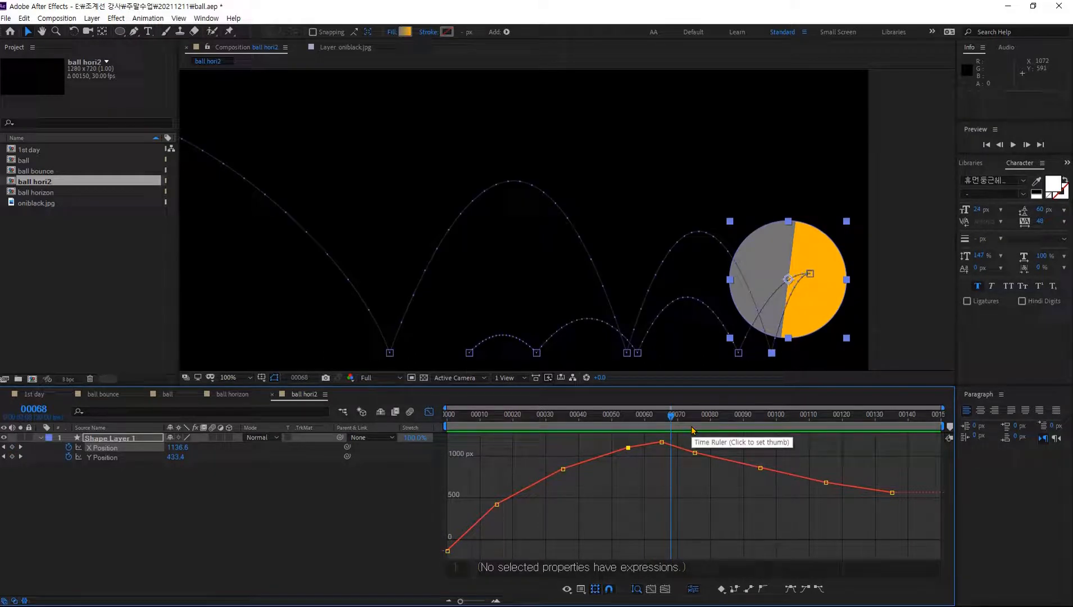
Leave the graph view, move the X and Y Position keyframes at frame 55 to frame 53, and the X Position peak keyframe to frame 61
click(429, 413)
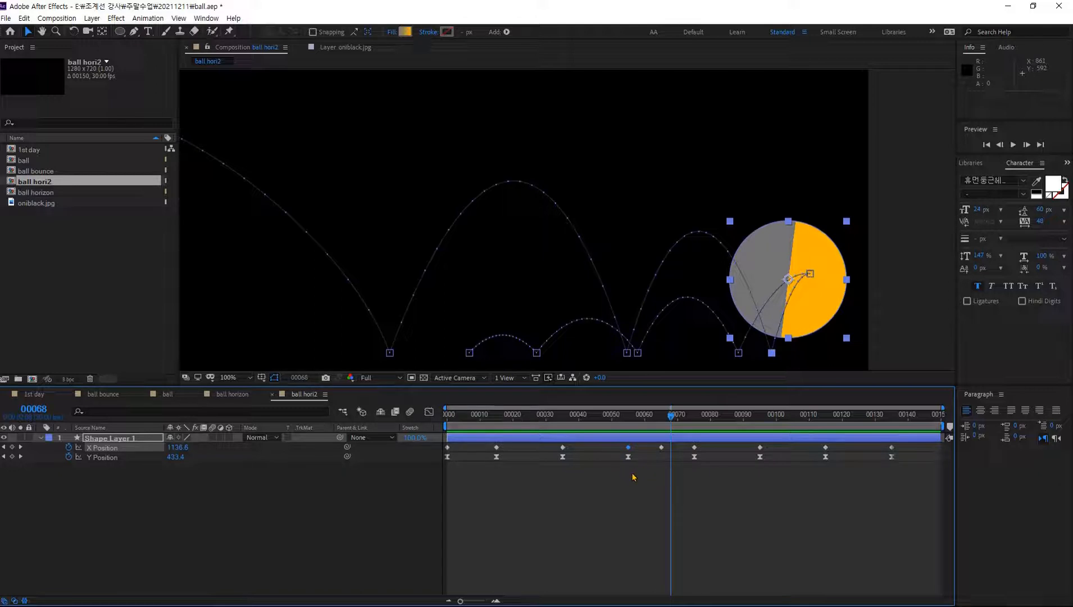
drag(642, 472, 623, 460)
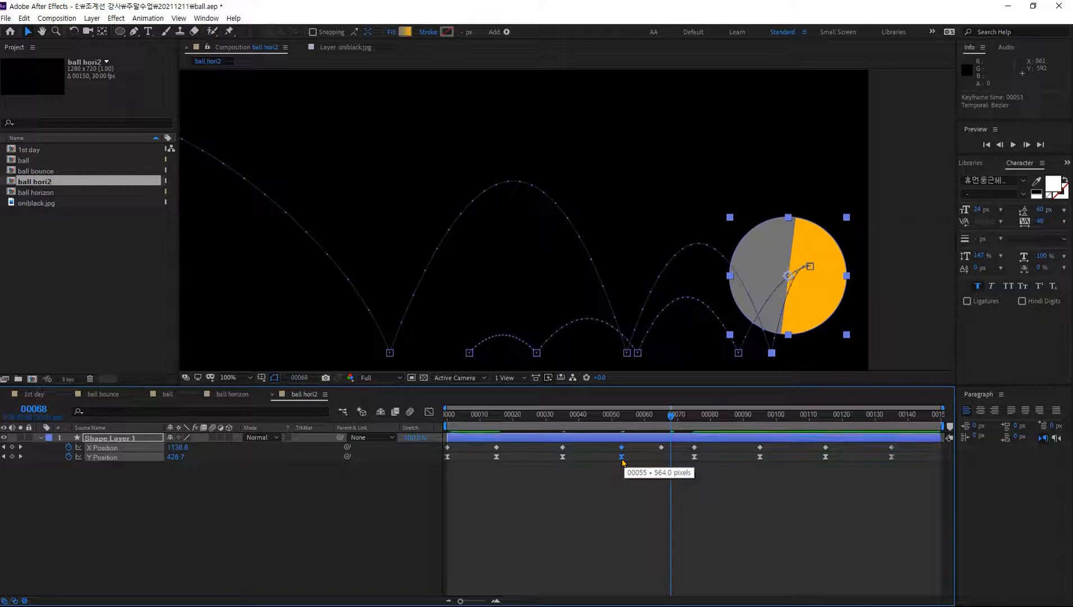
click(662, 464)
click(661, 448)
click(654, 452)
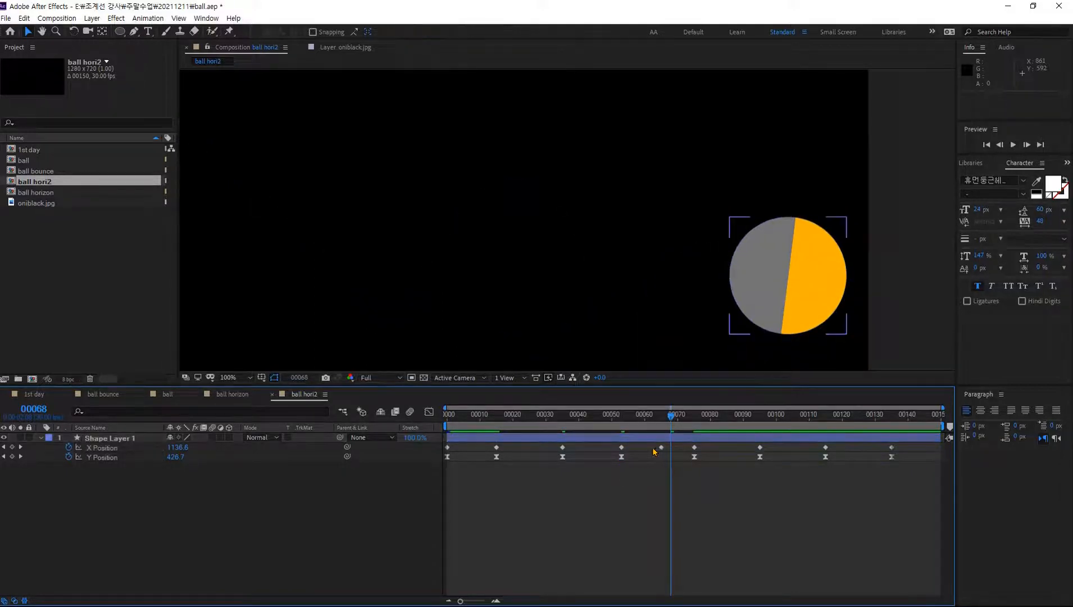
drag(662, 447, 681, 459)
drag(775, 467, 753, 454)
drag(651, 447, 649, 450)
Move the remaining X and Y Position keyframe pairs to frames 69, 83, 95 and 106, and preview the retimed bounce
drag(699, 473, 677, 456)
drag(784, 475, 721, 473)
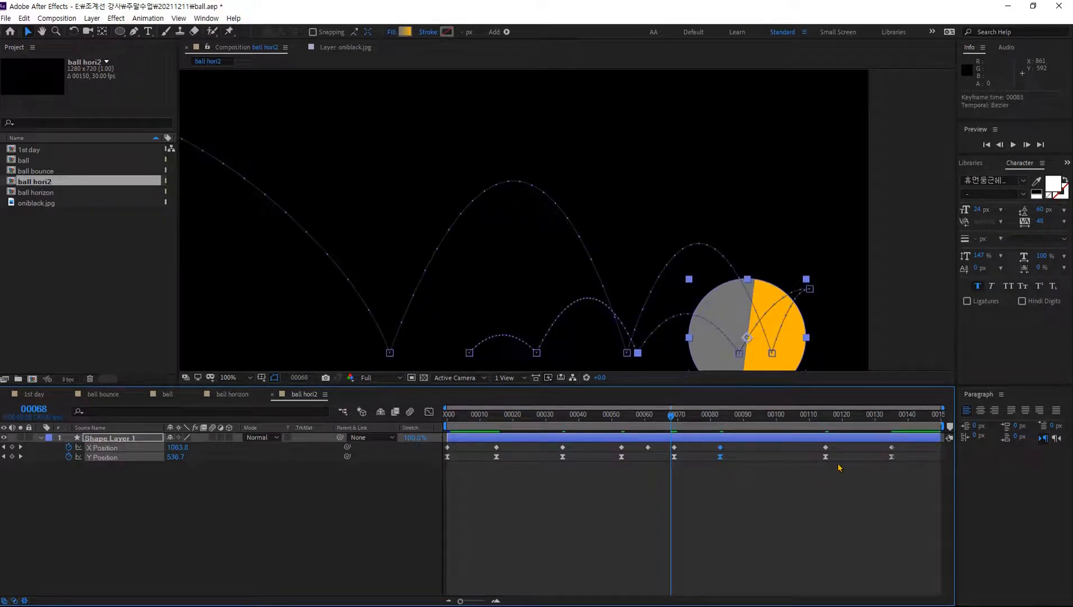
drag(826, 456, 760, 480)
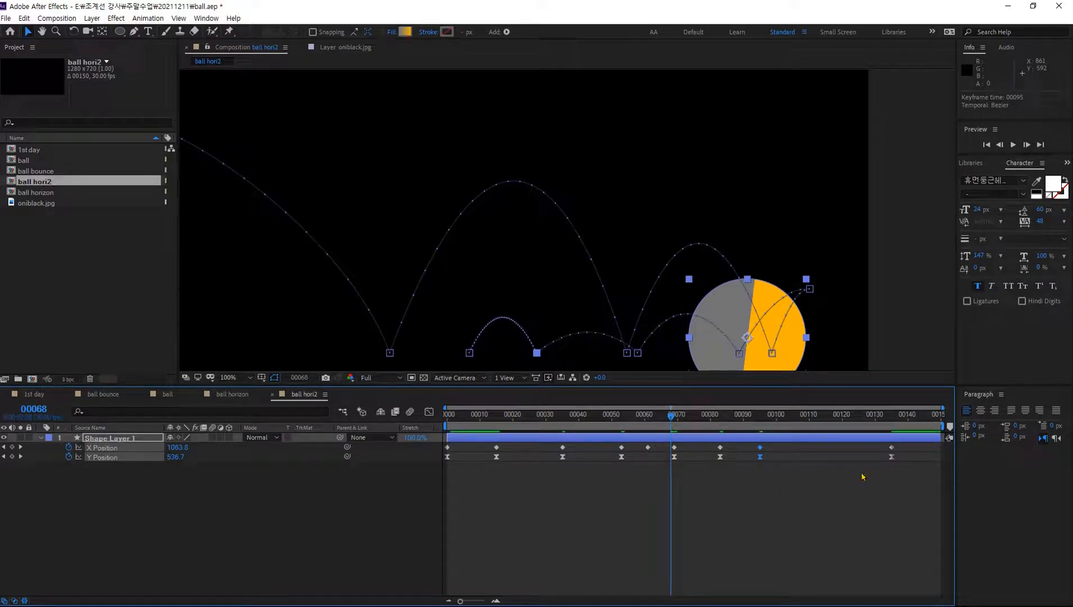
mouse_move(907, 466)
mouse_down()
mouse_move(879, 446)
mouse_move(796, 482)
mouse_up()
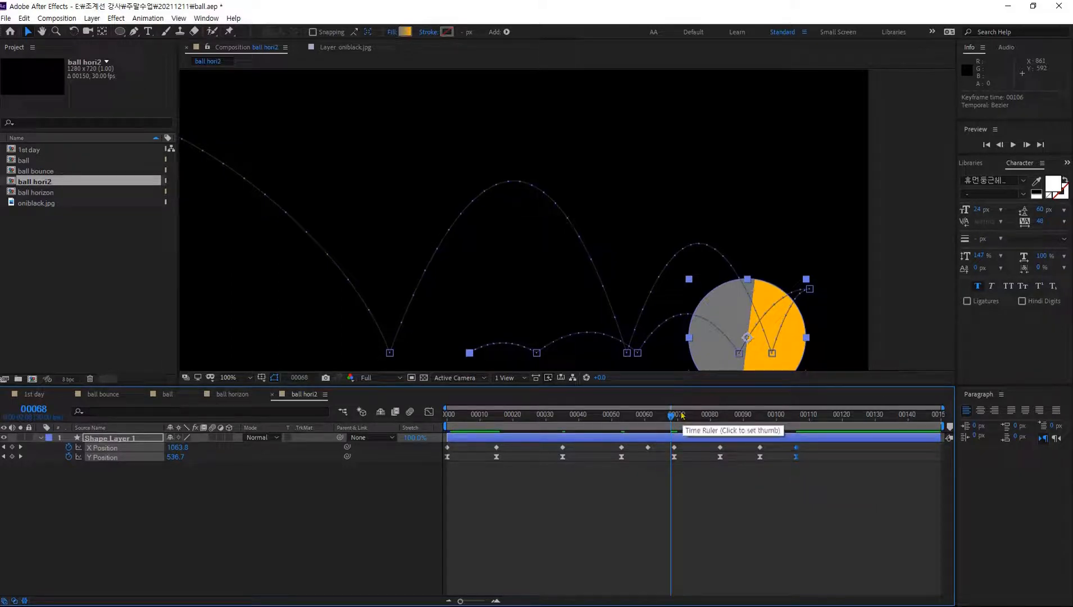
key(Home)
key(space)
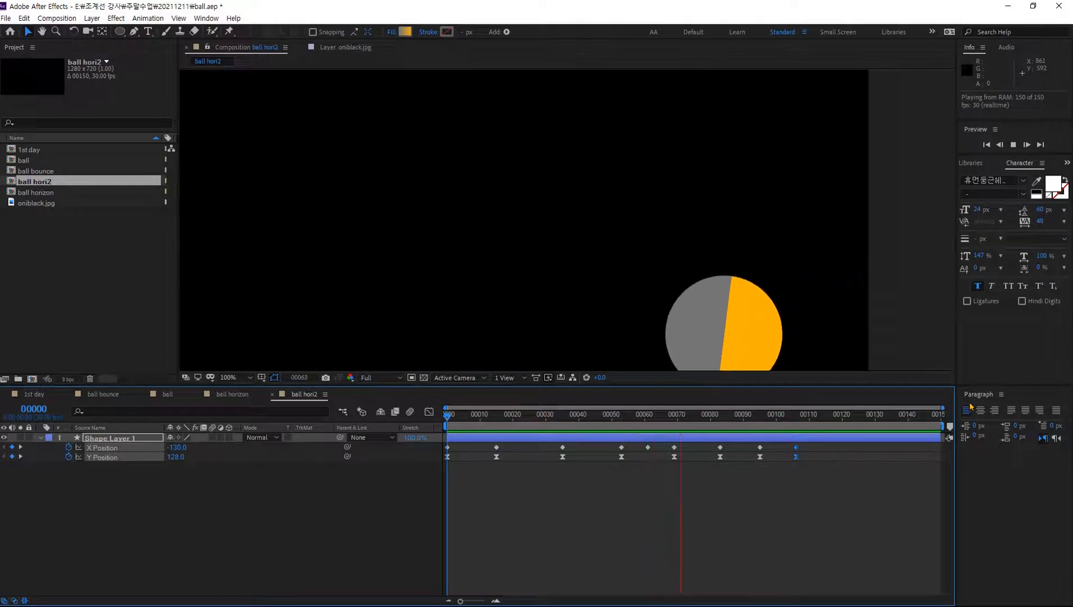
Add copies of the last X and Y Position keyframes at frames 116, 125 and 132
drag(759, 414, 830, 509)
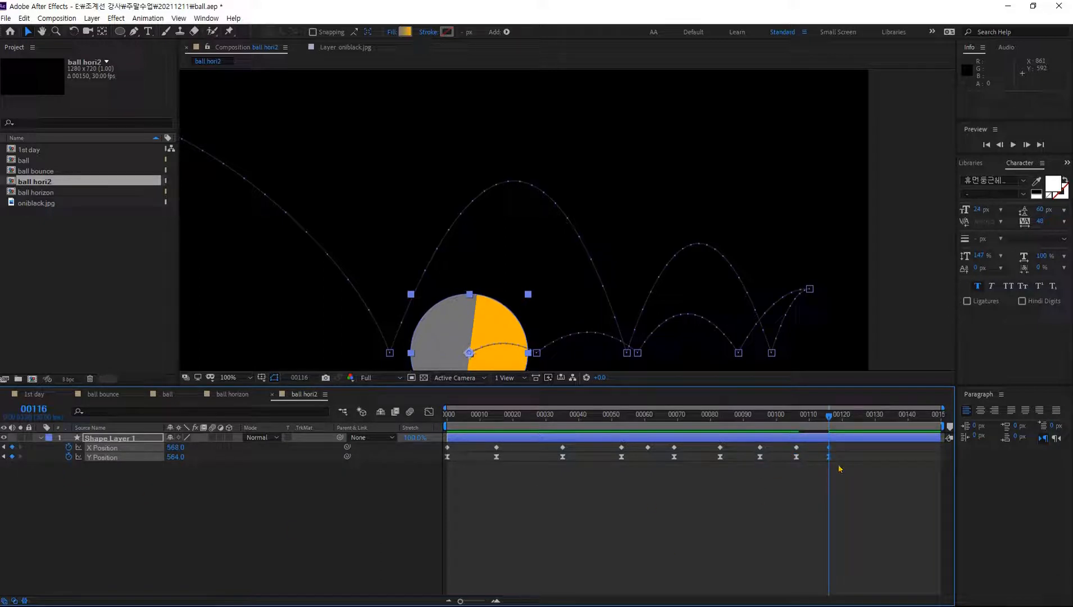
drag(835, 416, 862, 426)
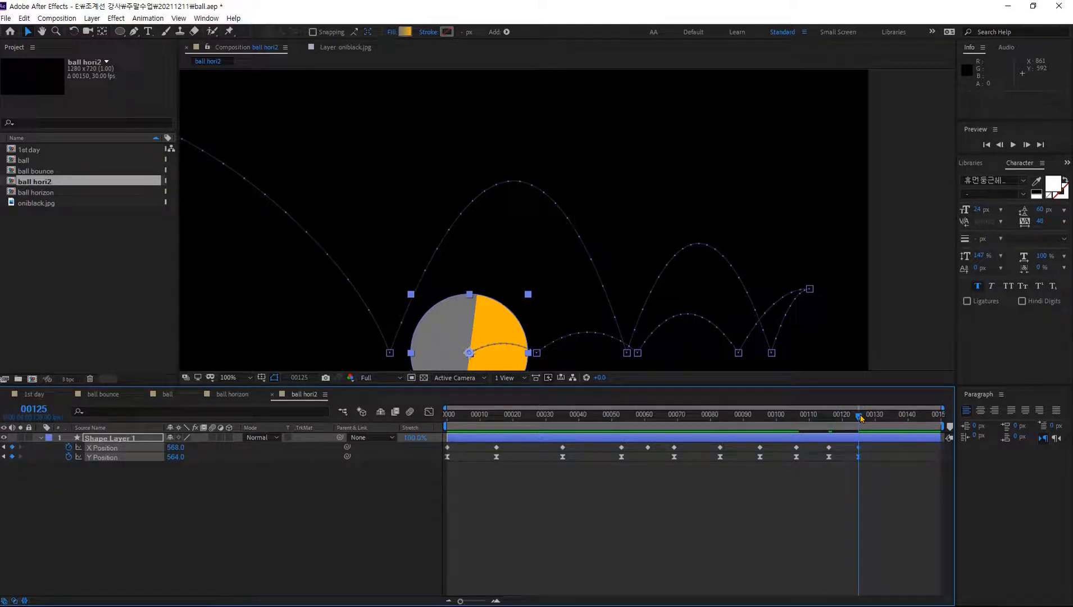
drag(861, 419, 884, 421)
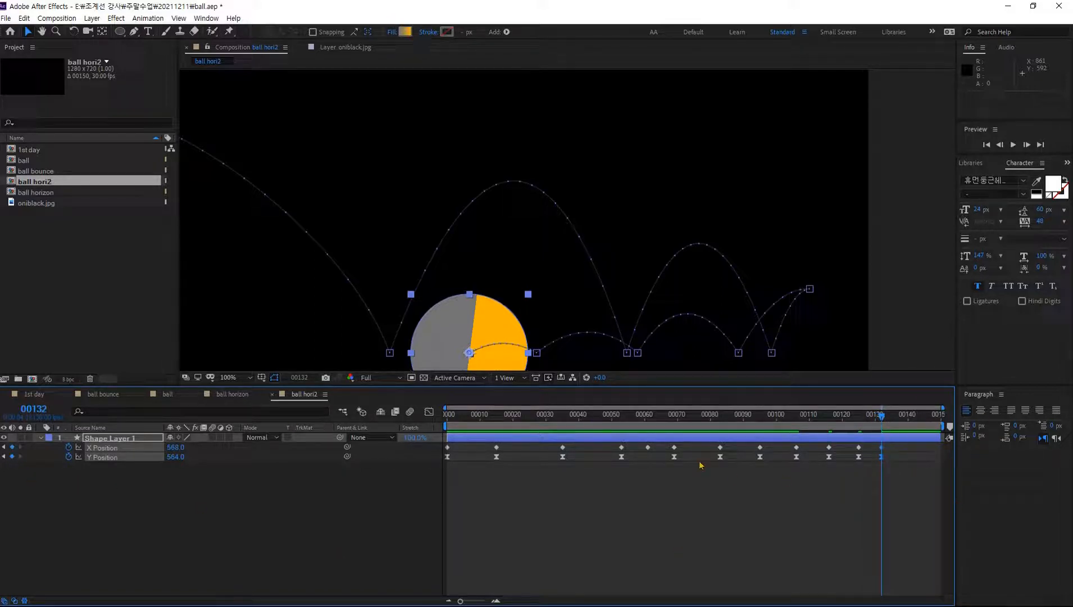
In the X Position curve, lower the keyframe at frame 83 and raise those at frames 95 and 106 so the rebound slows gradually
click(430, 412)
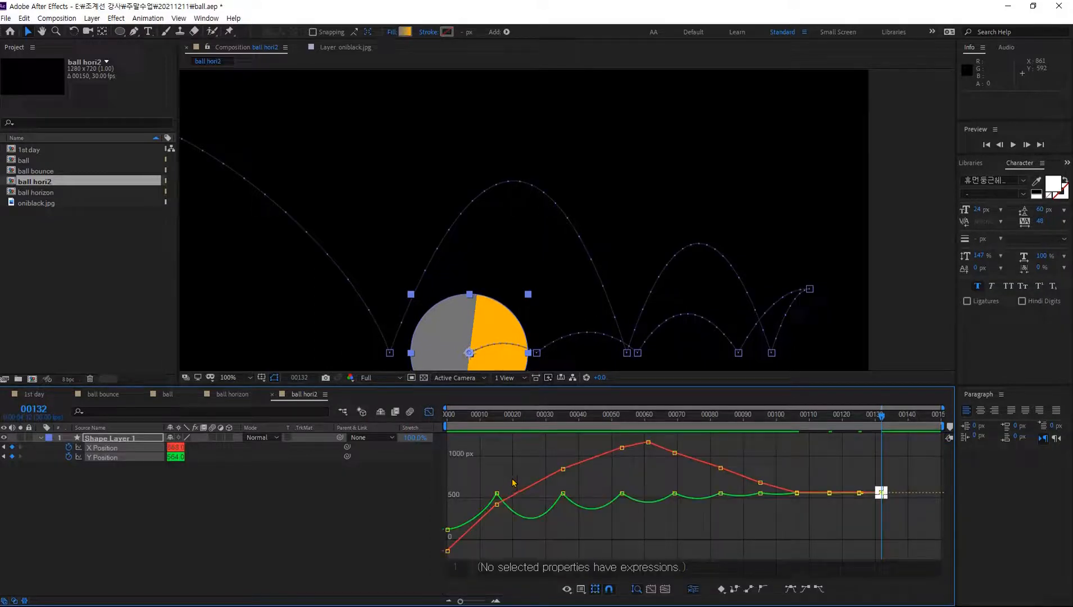
click(846, 529)
click(83, 501)
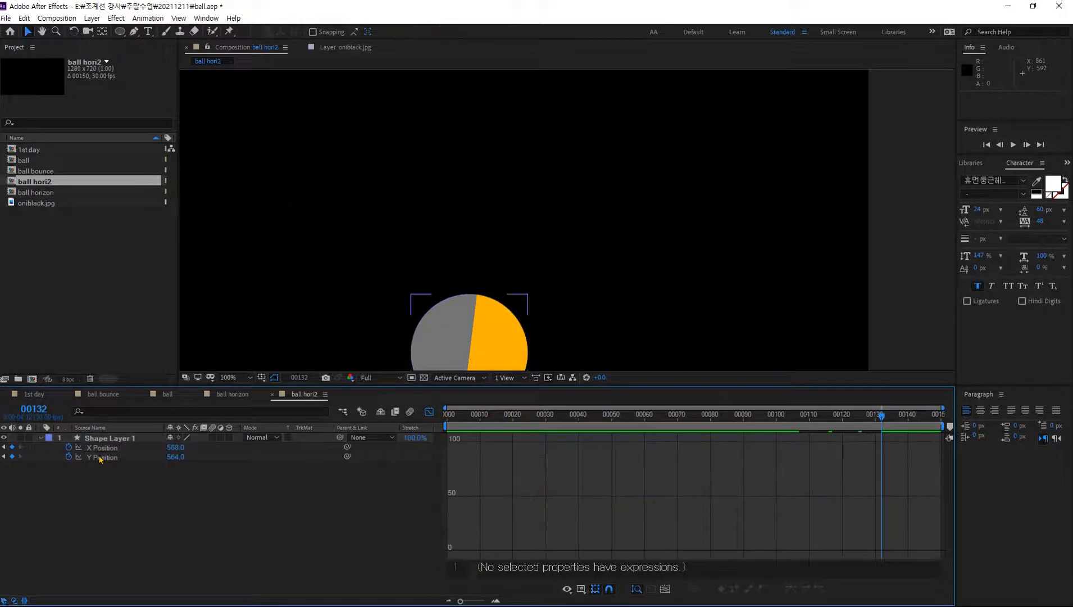
click(101, 448)
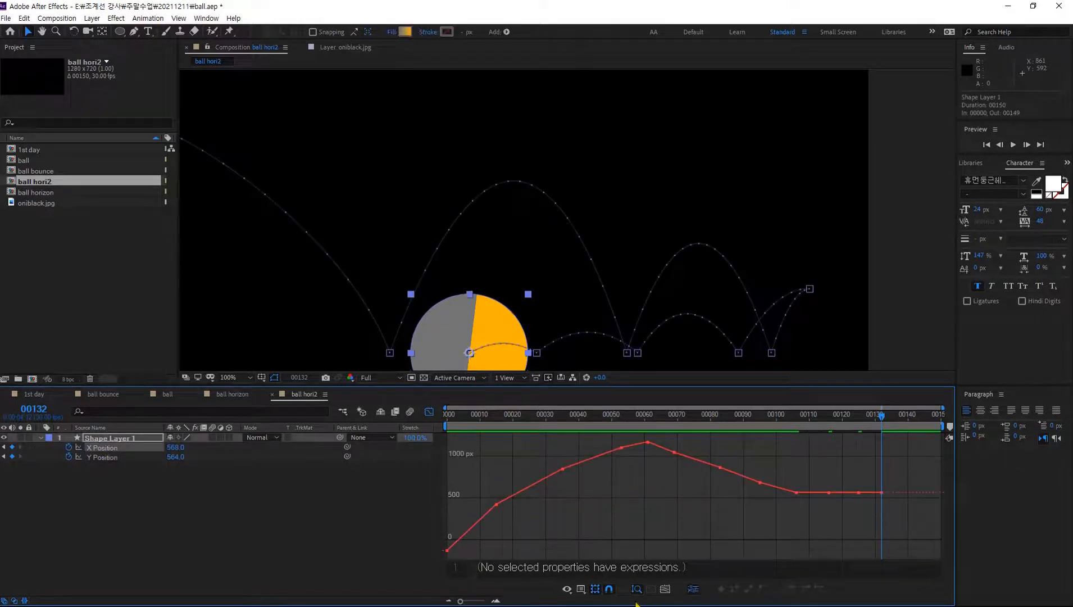
click(495, 601)
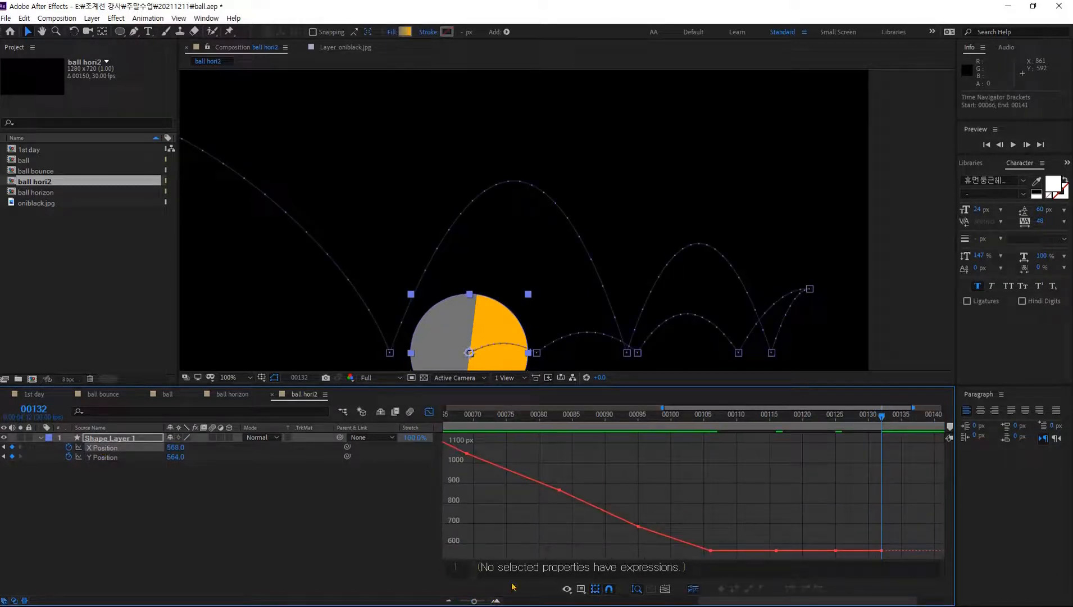
drag(601, 521, 698, 529)
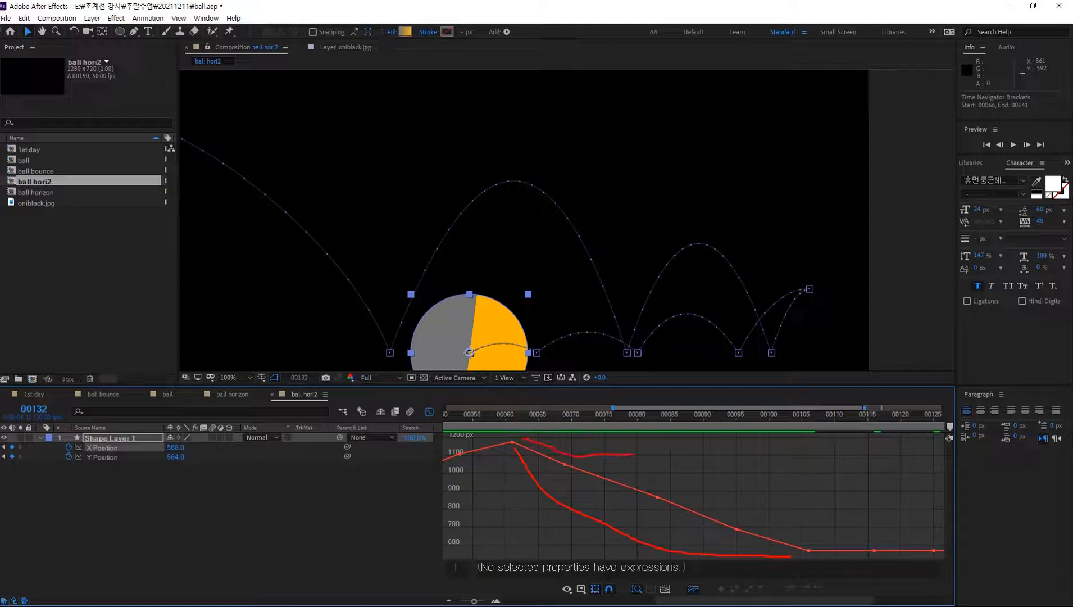
key(Escape)
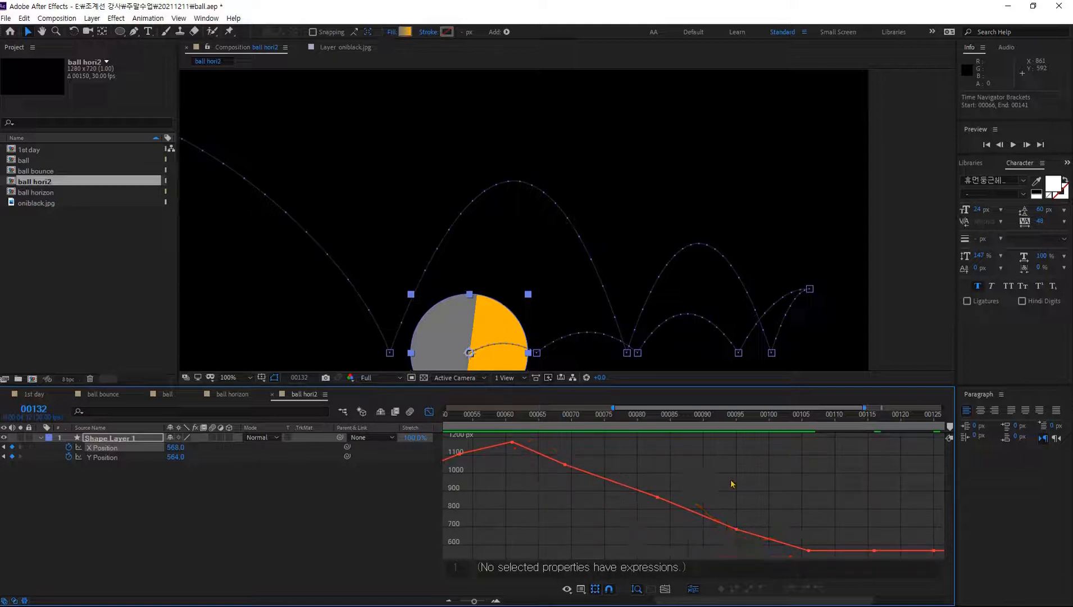
ctrl+click(659, 500)
mouse_move(659, 499)
mouse_down()
mouse_move(657, 511)
mouse_move(658, 502)
mouse_up()
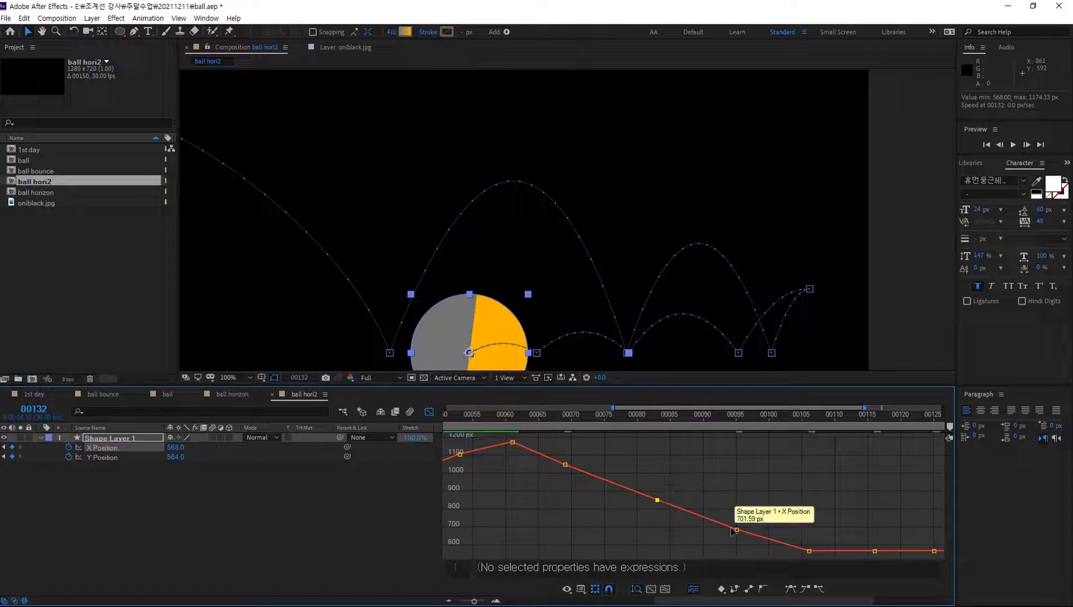
drag(738, 531, 738, 525)
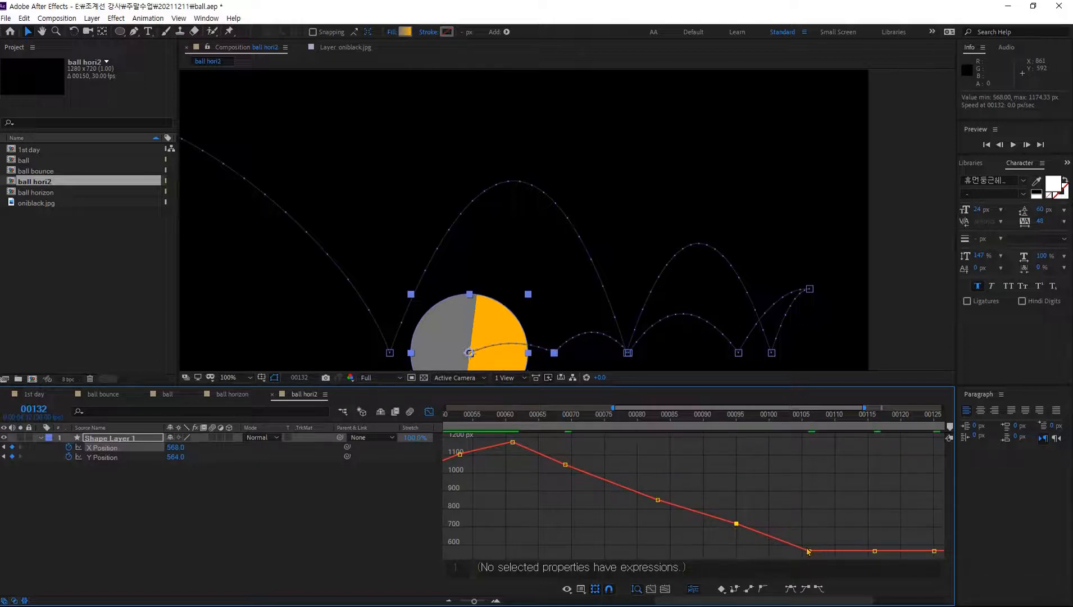
mouse_move(808, 551)
mouse_down()
mouse_move(812, 538)
mouse_move(811, 548)
mouse_up()
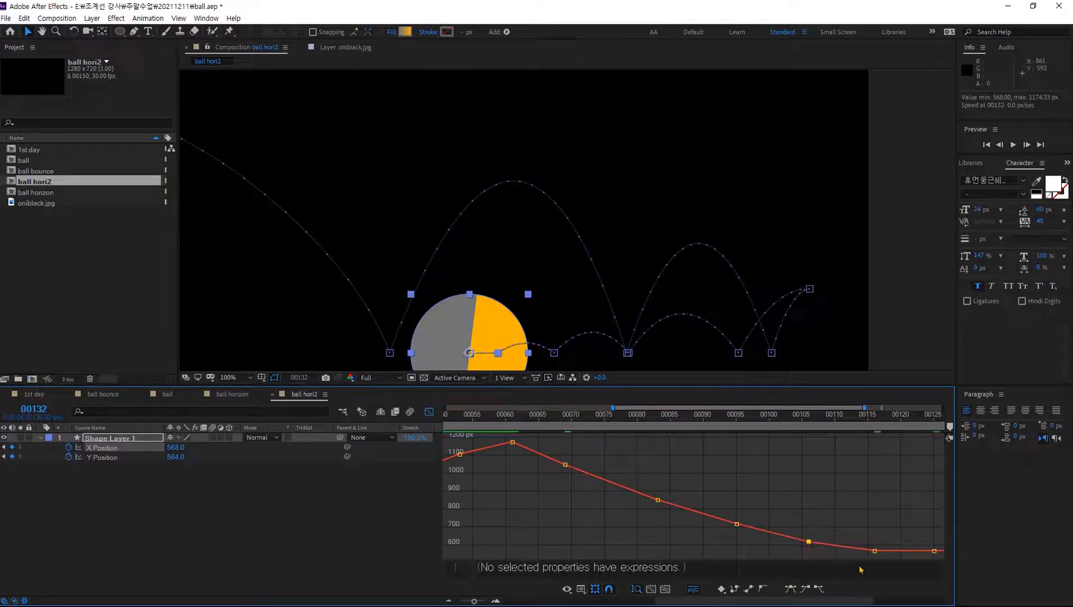
Shape the X Position keyframes at frames 116, 125 and 132 into a gentle descent ending at about 538 px
drag(815, 415, 871, 433)
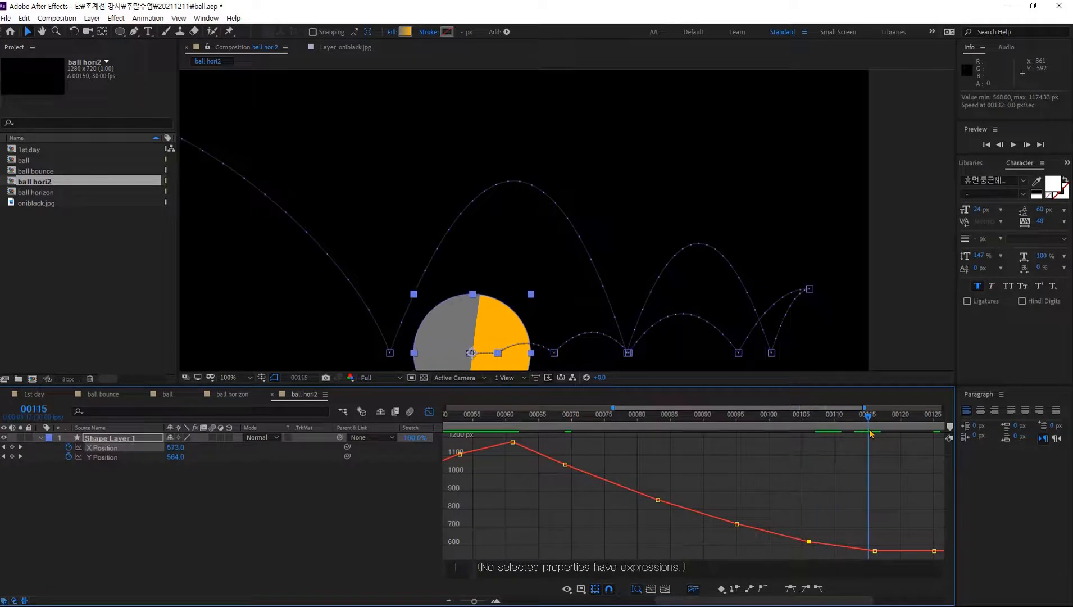
click(495, 602)
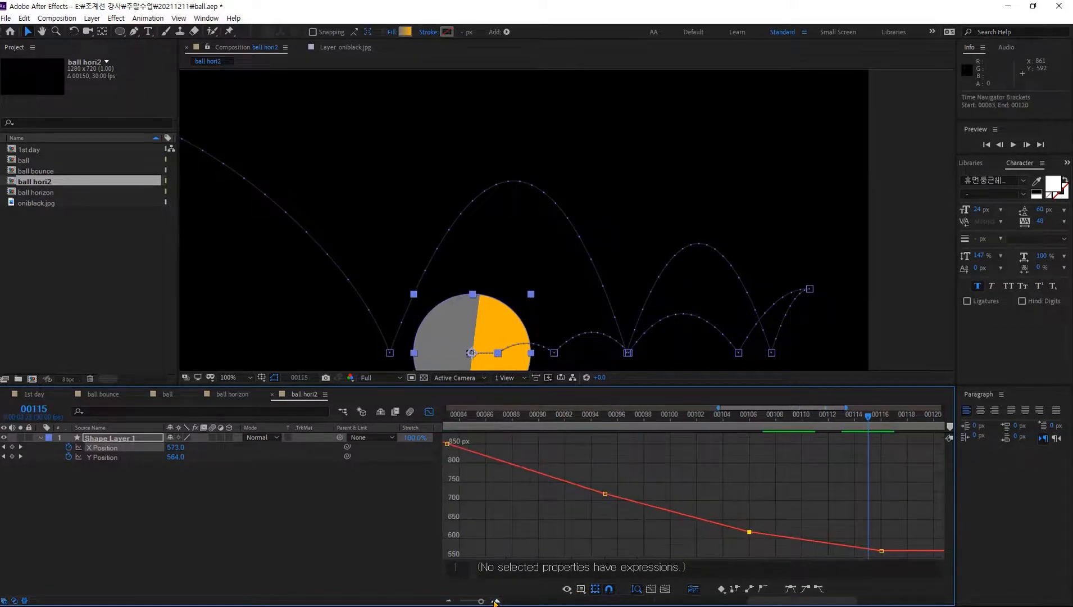
drag(773, 543, 546, 501)
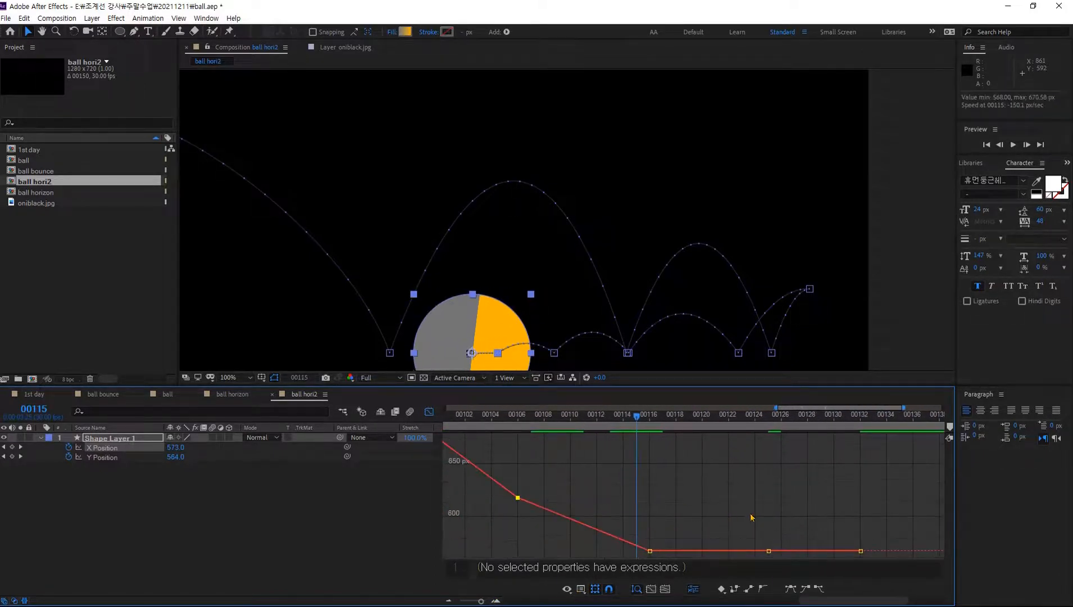
mouse_move(804, 515)
mouse_down()
mouse_move(735, 508)
mouse_move(811, 511)
mouse_up()
drag(658, 552, 667, 533)
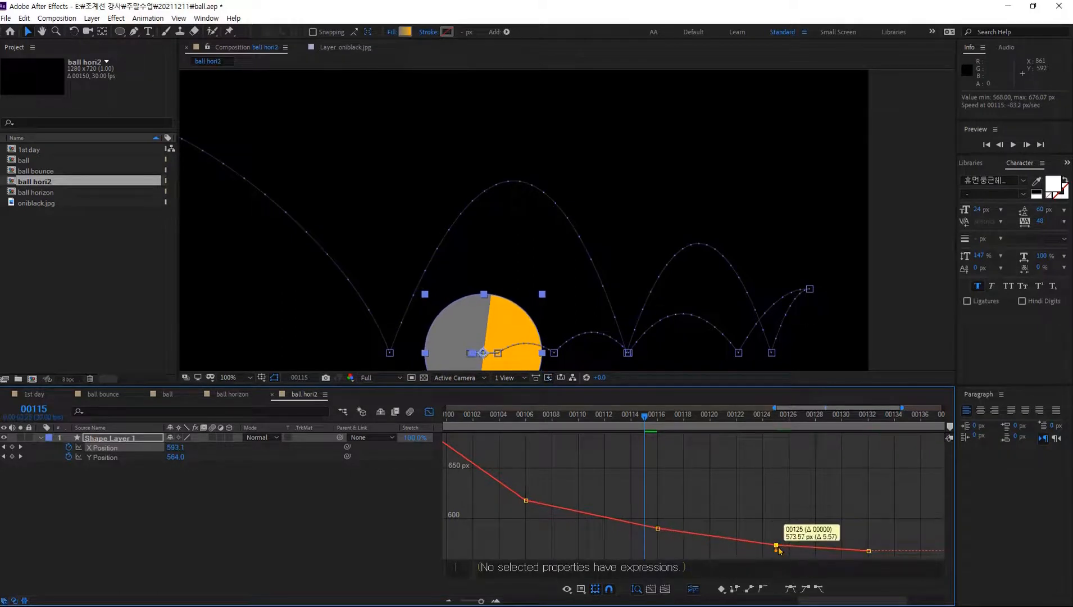
drag(658, 529, 658, 545)
drag(778, 550, 782, 572)
mouse_move(870, 536)
mouse_down()
mouse_move(871, 560)
mouse_move(870, 542)
mouse_up()
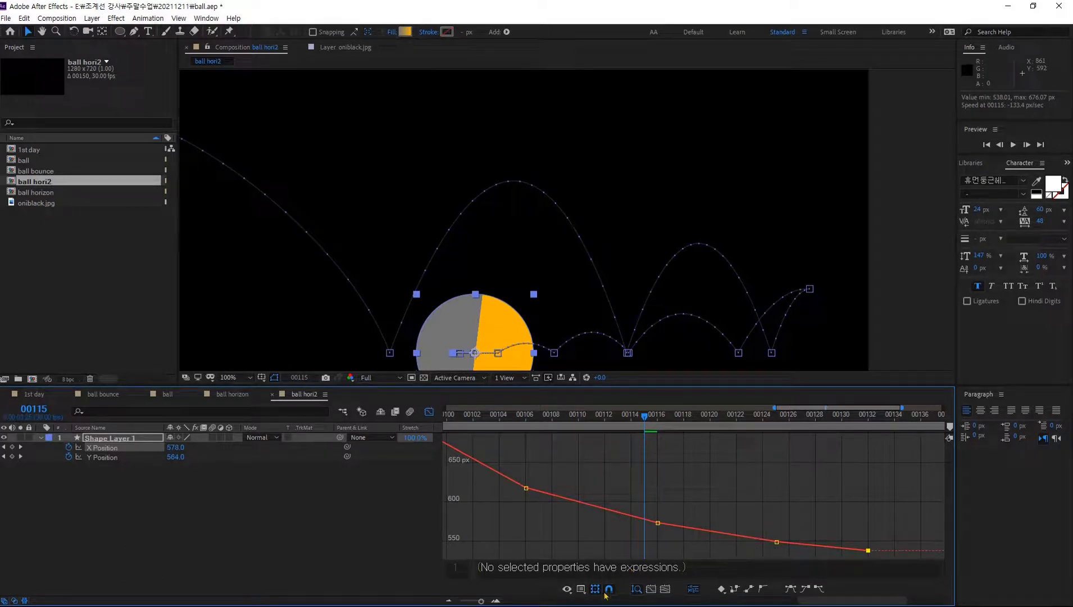
Raise the X Position keyframe at frame 106 slightly to smooth the rebound curve, and review the motion around it
click(450, 601)
click(450, 601)
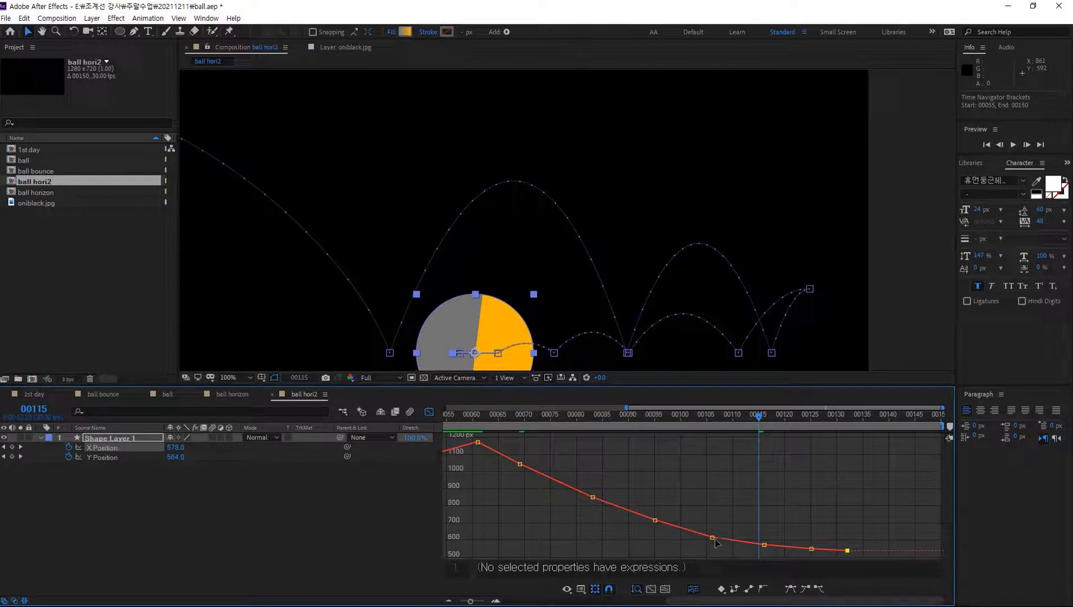
mouse_move(717, 541)
mouse_down()
mouse_move(743, 539)
mouse_move(715, 539)
mouse_up()
key(ctrl+z)
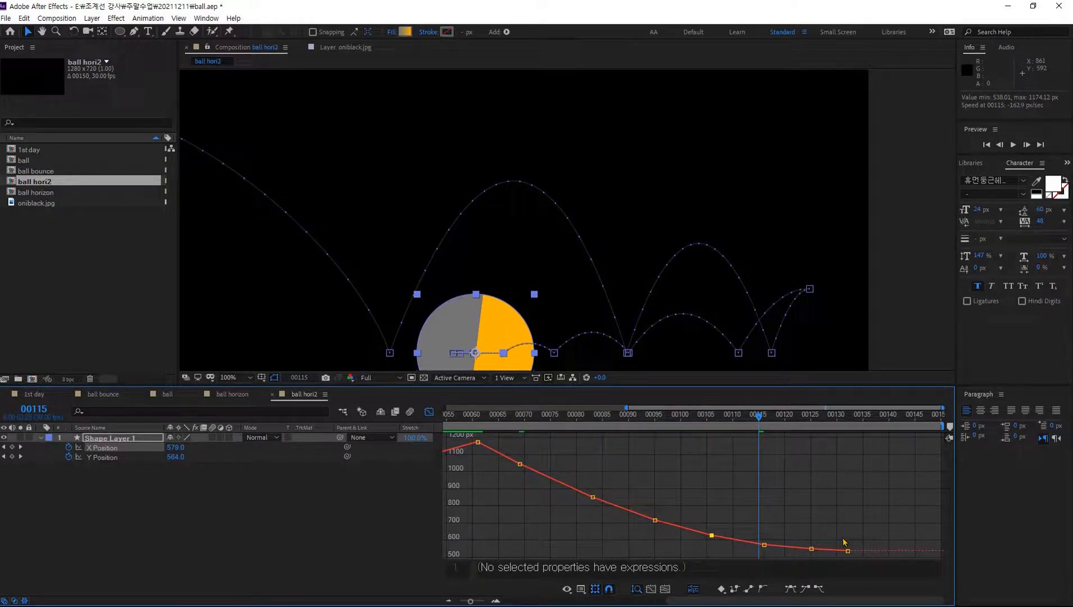
drag(760, 417, 723, 417)
key(space)
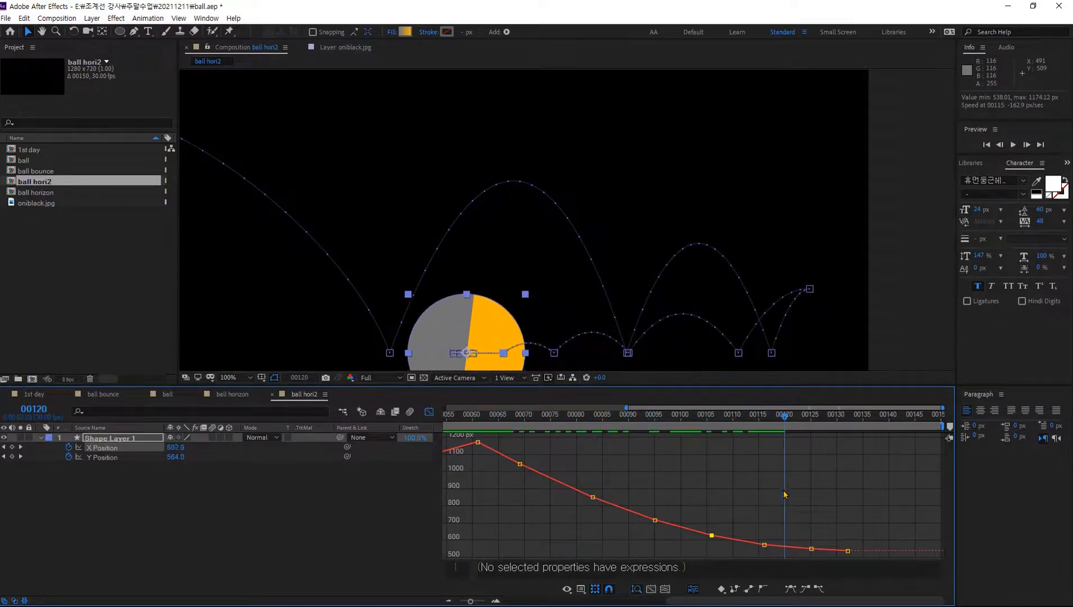
drag(814, 502, 651, 487)
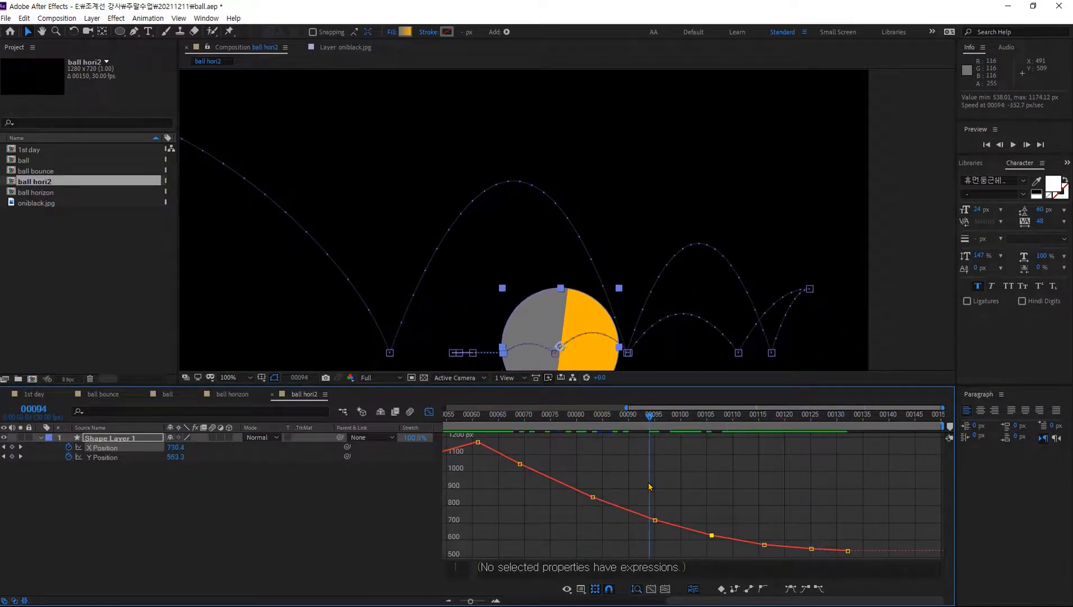
Display the Y Position curve in the graph, zoomed in around the flat final section from frame 106 to 132
click(104, 458)
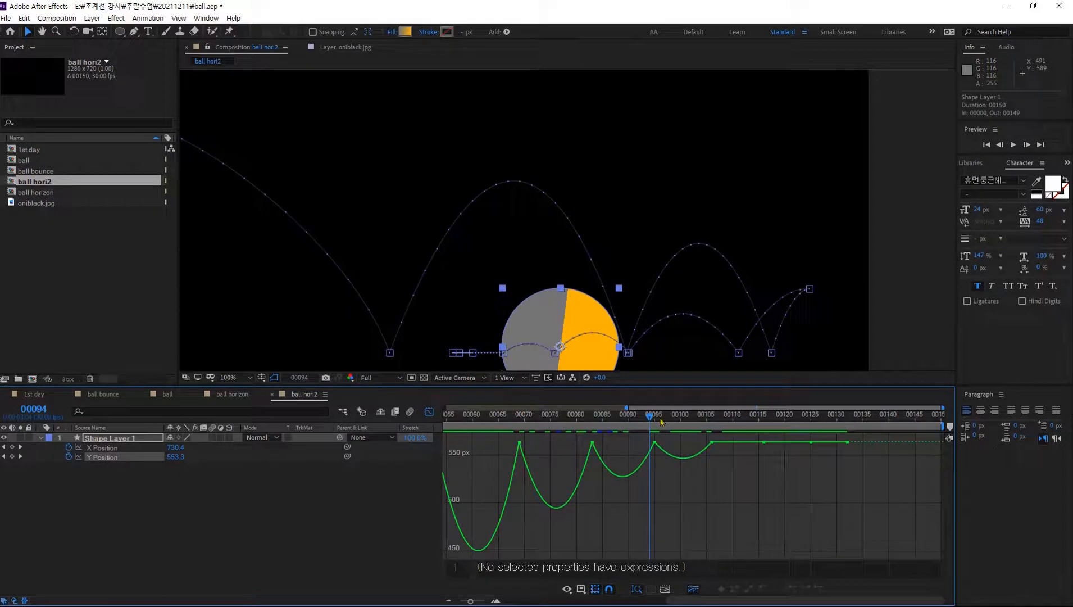
drag(654, 417, 774, 453)
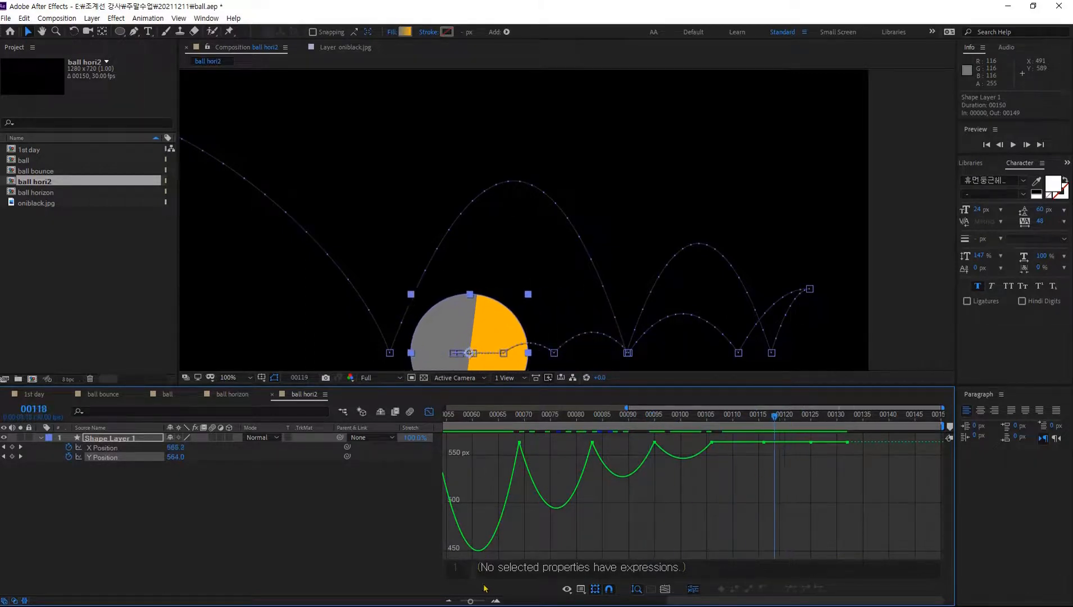
click(497, 602)
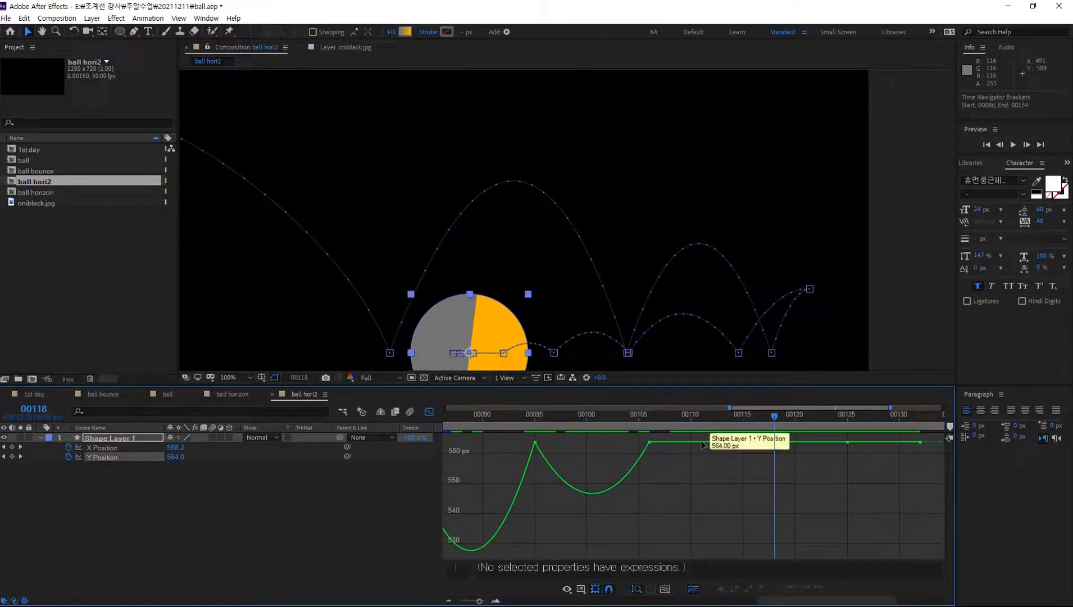
drag(707, 442, 708, 478)
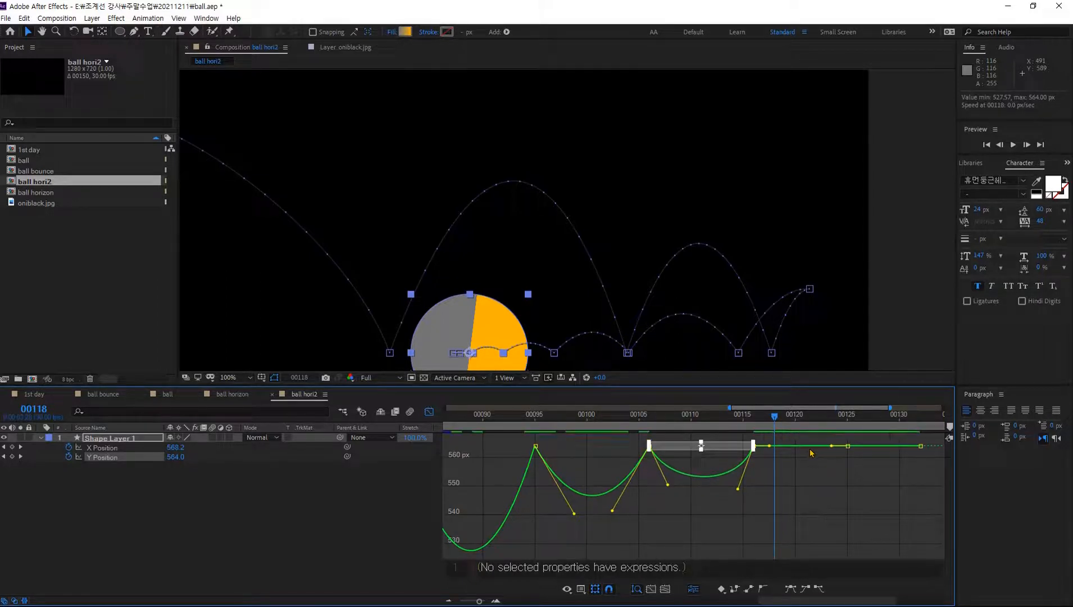
ctrl+click(848, 446)
key(ctrl+z)
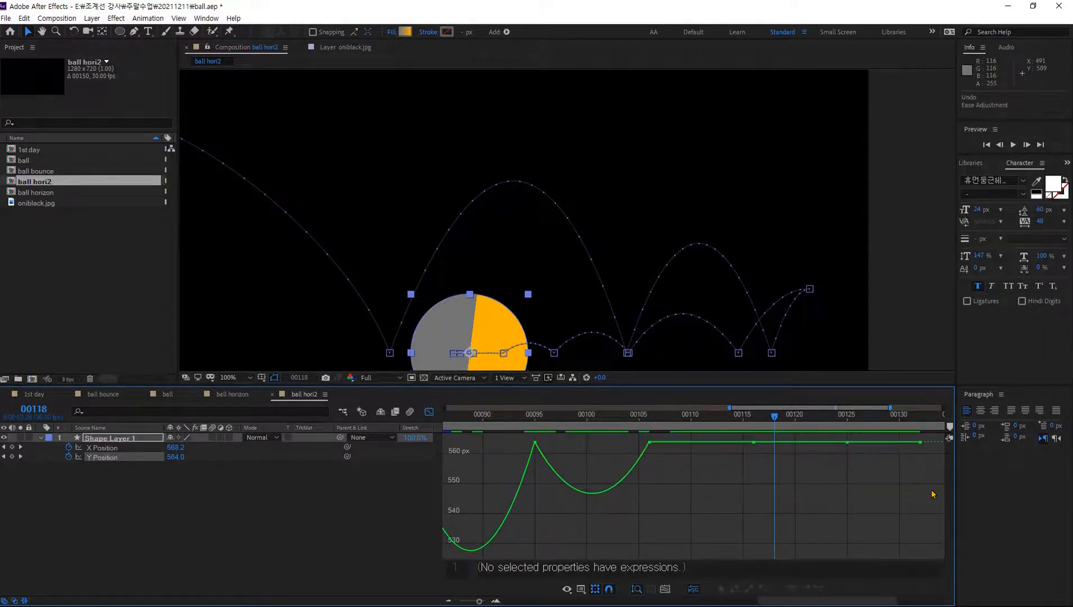
Apply easing to the Y Position keyframes at frames 116, 125 and 132
drag(930, 482, 648, 440)
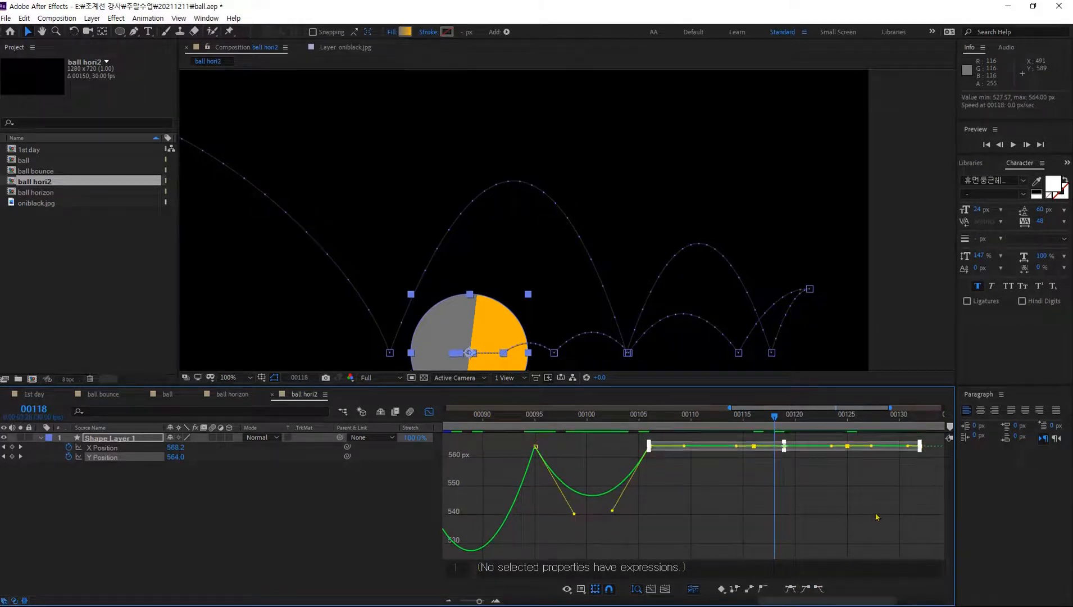
click(935, 484)
drag(935, 483, 750, 439)
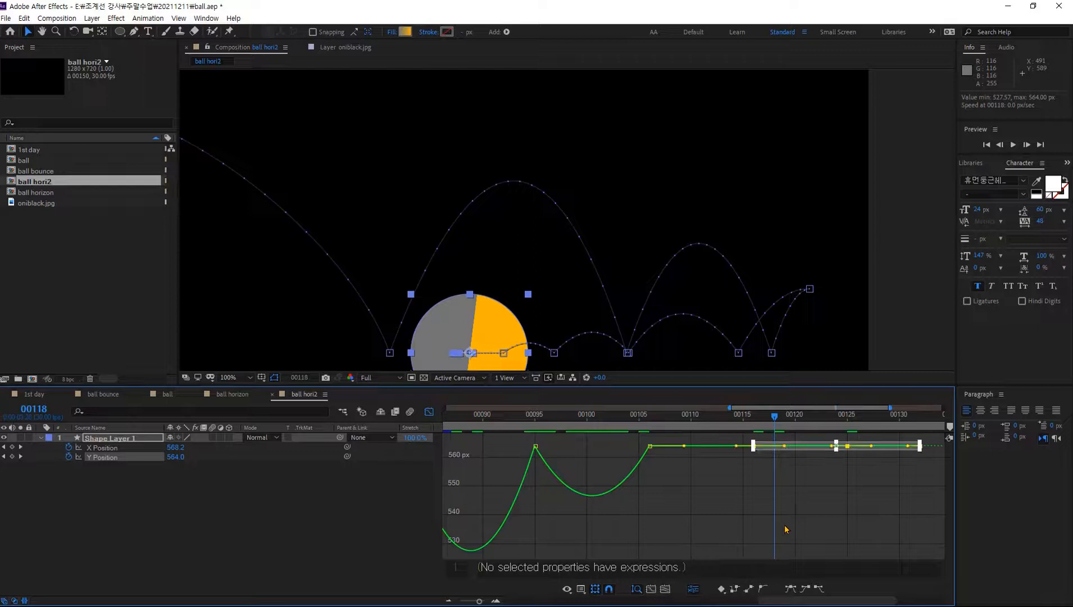
click(811, 594)
click(884, 492)
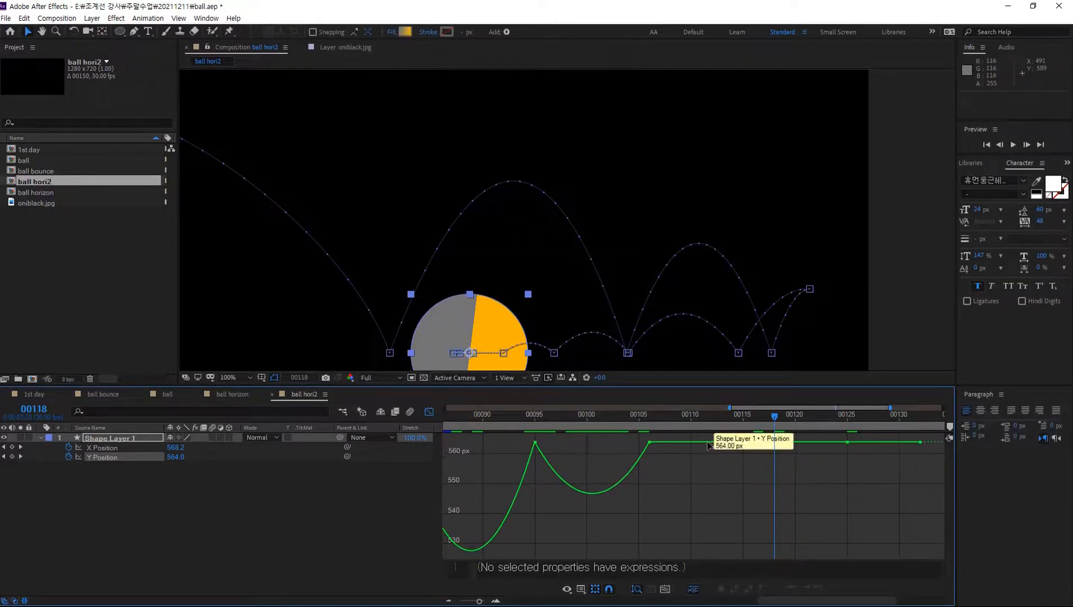
Bow the Y Position segments between frames 106, 116, 125 and 132 into three successively smaller bounce arcs
drag(708, 445, 708, 470)
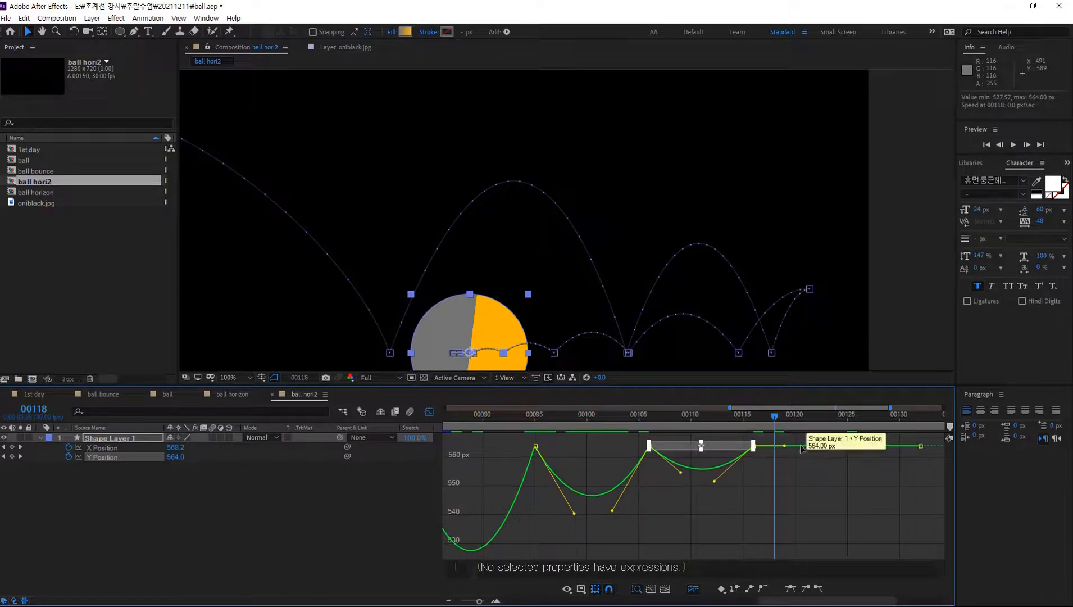
drag(801, 446, 801, 458)
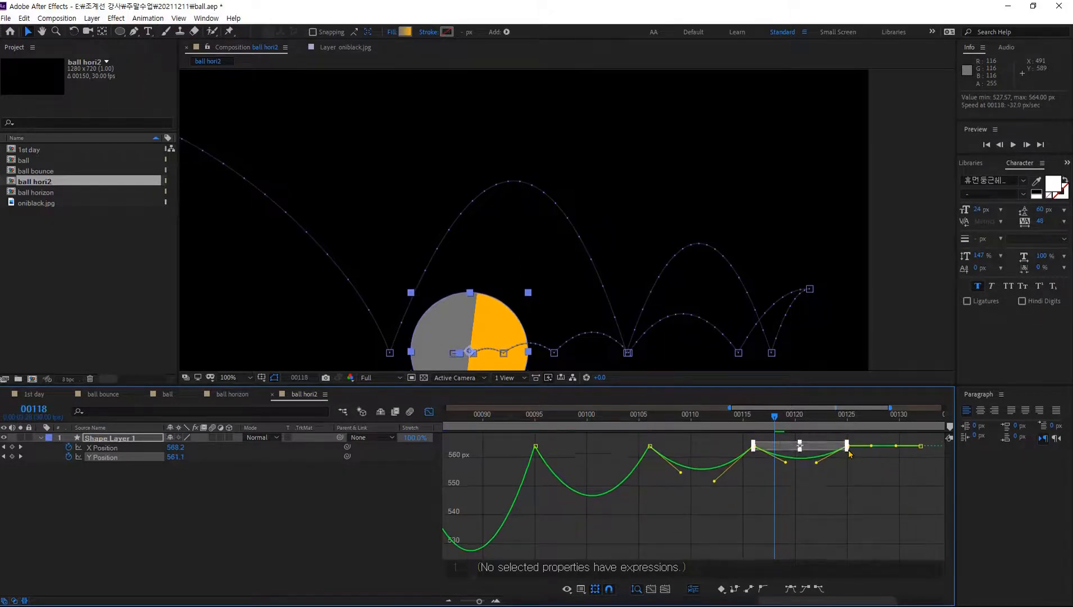
click(885, 453)
click(886, 450)
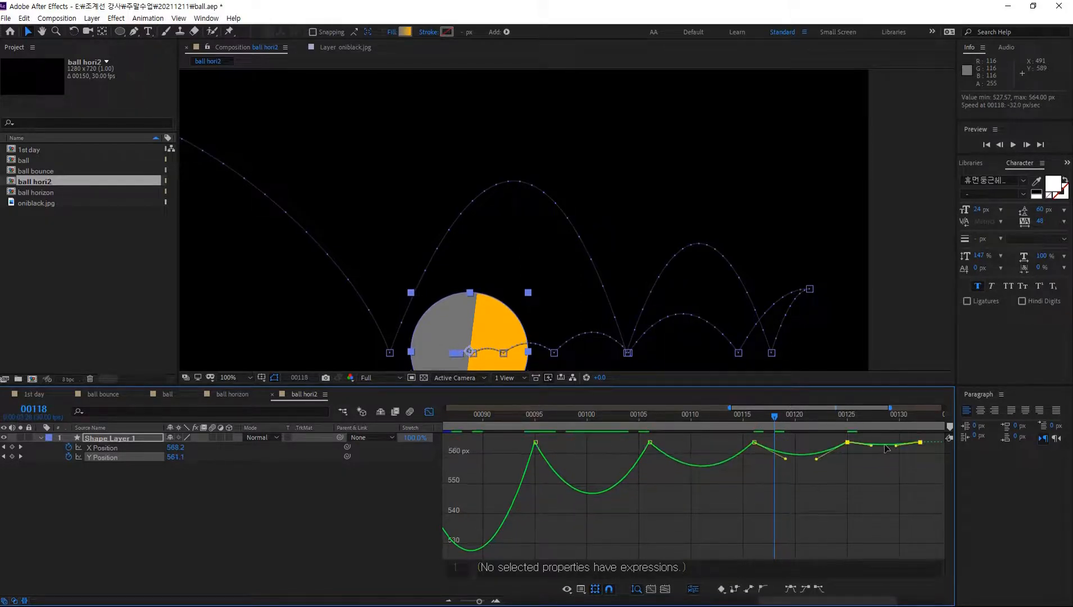
drag(886, 449, 885, 450)
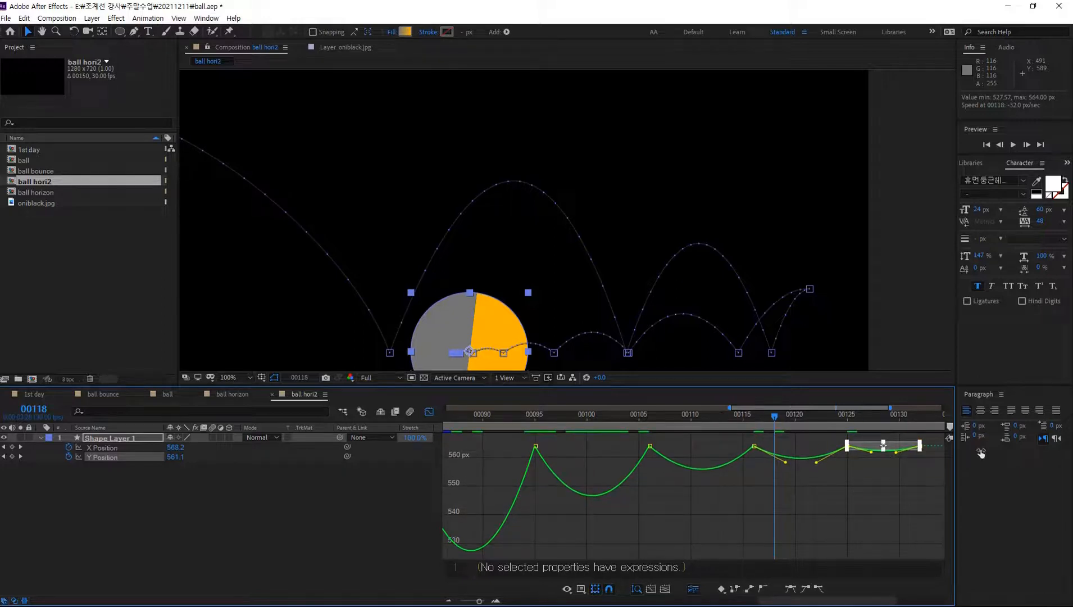
Fit the composition view up to 100% and play the whole animation from frame 0 to check the decaying bounces
click(447, 601)
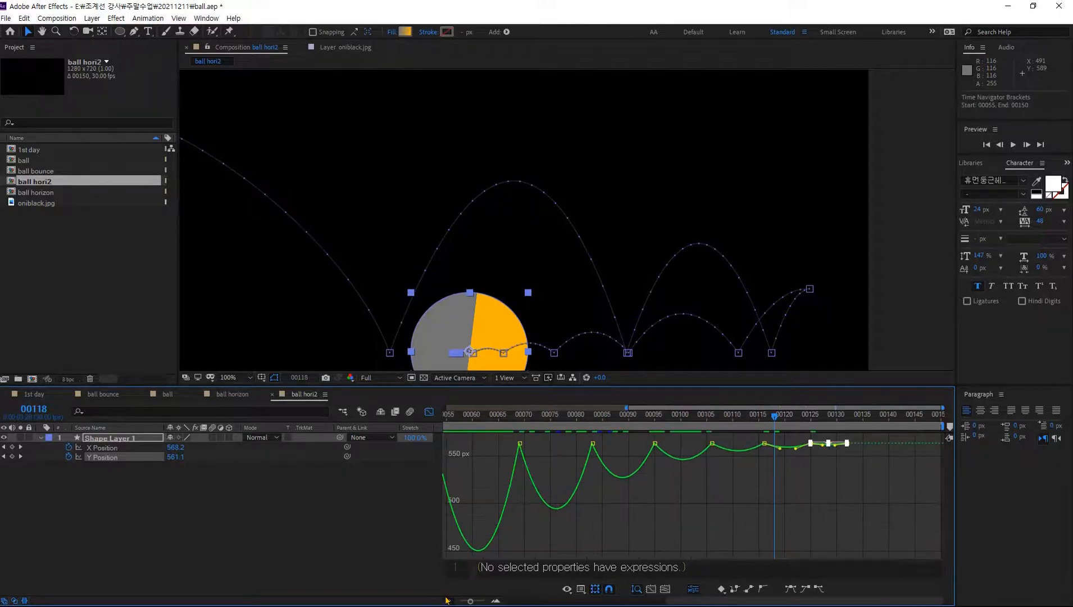
click(447, 601)
drag(834, 416, 343, 413)
click(243, 378)
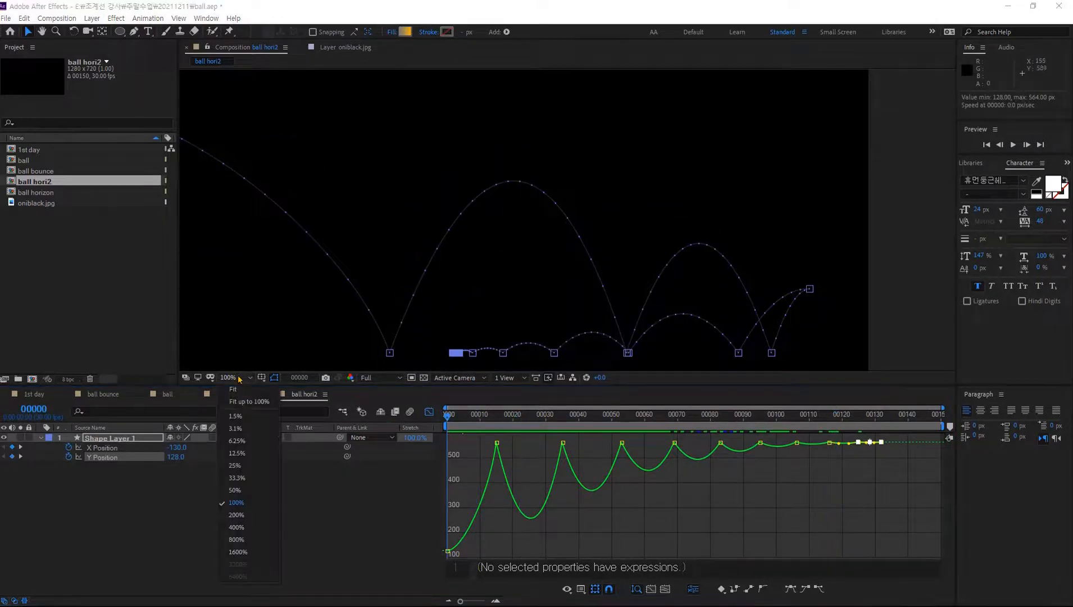
click(243, 400)
key(space)
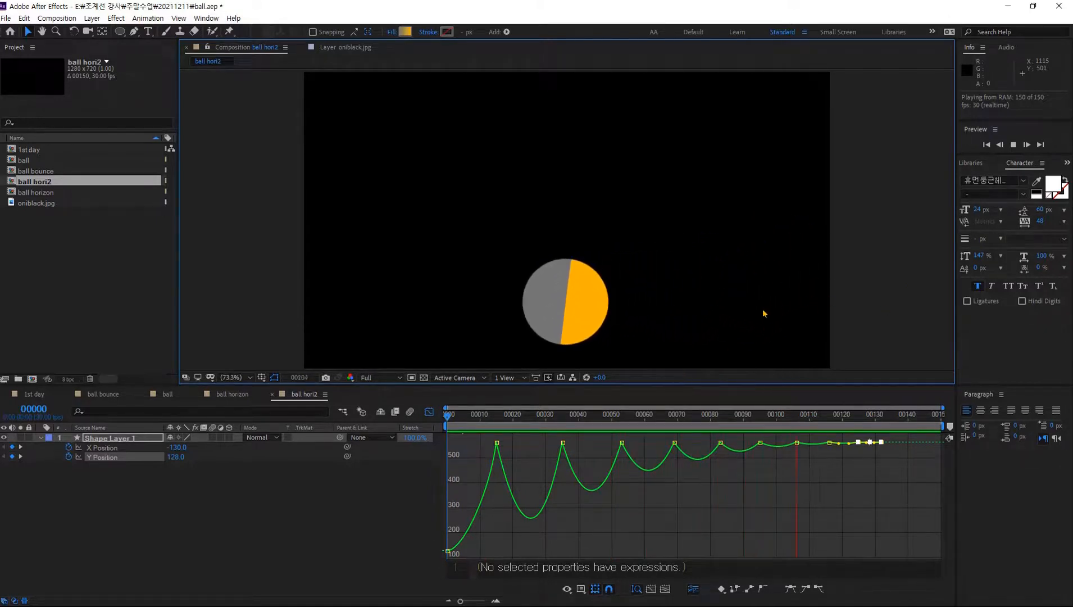
key(space)
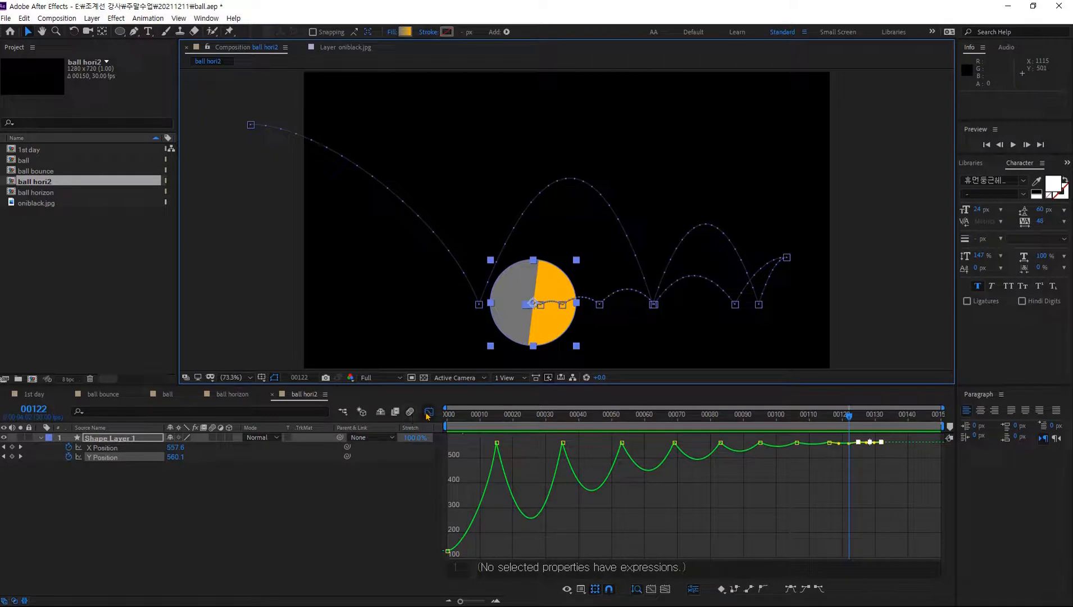
In the X Position curve, select the keyframes from frame 69 to 132 and raise them together by about 60 px
click(103, 448)
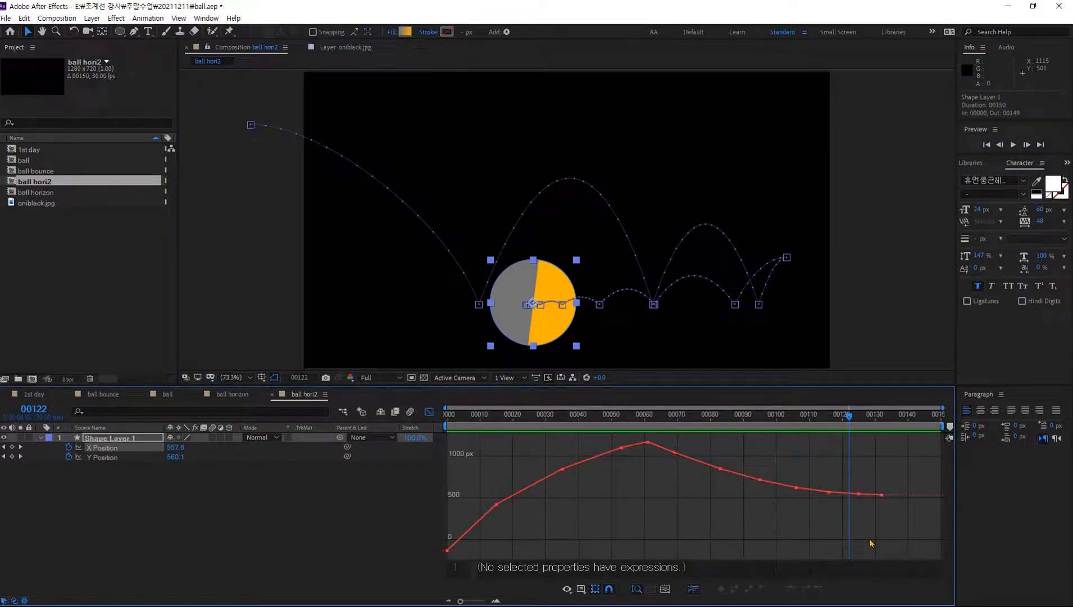
drag(899, 512, 666, 440)
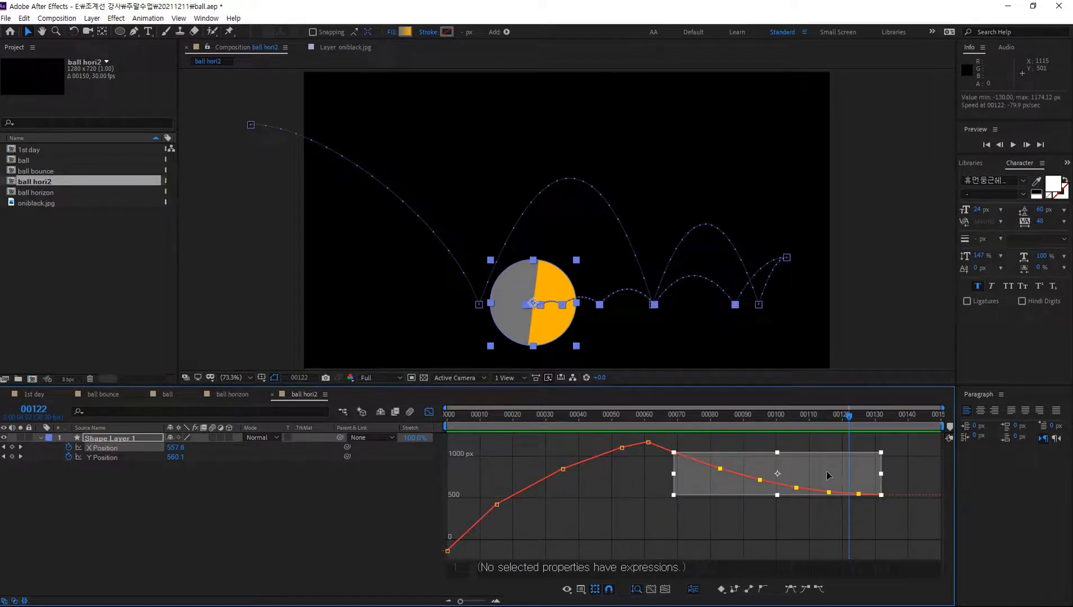
key(Up)
click(108, 448)
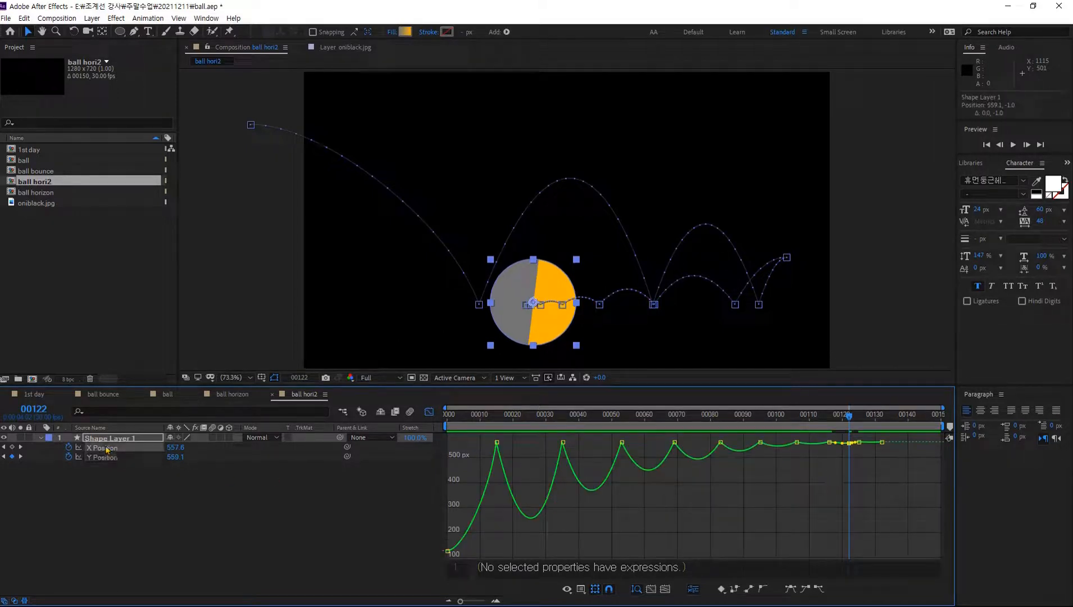
drag(666, 441, 670, 438)
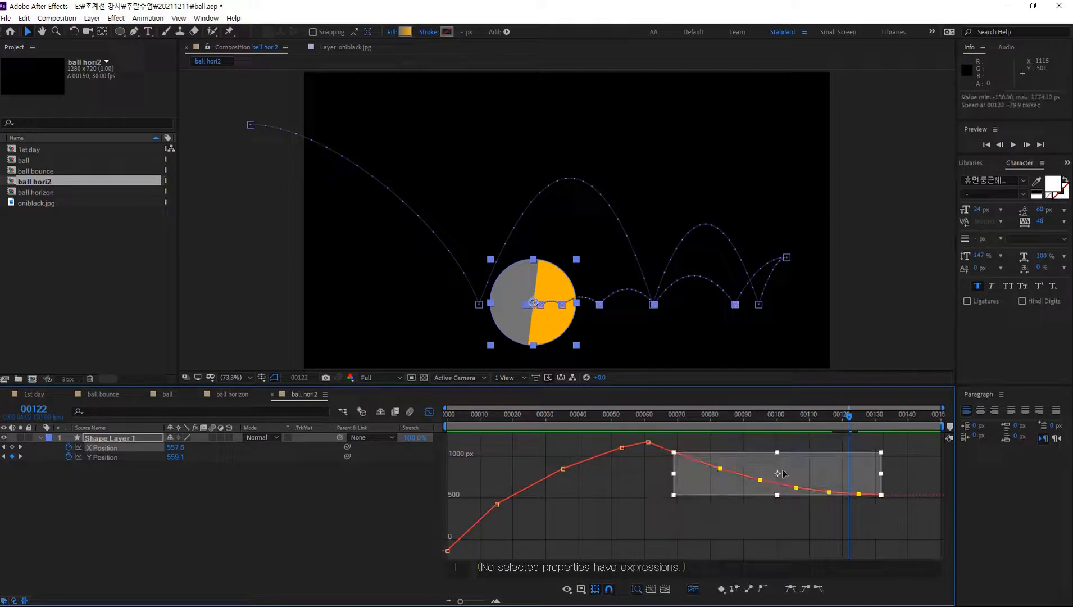
drag(823, 478, 826, 479)
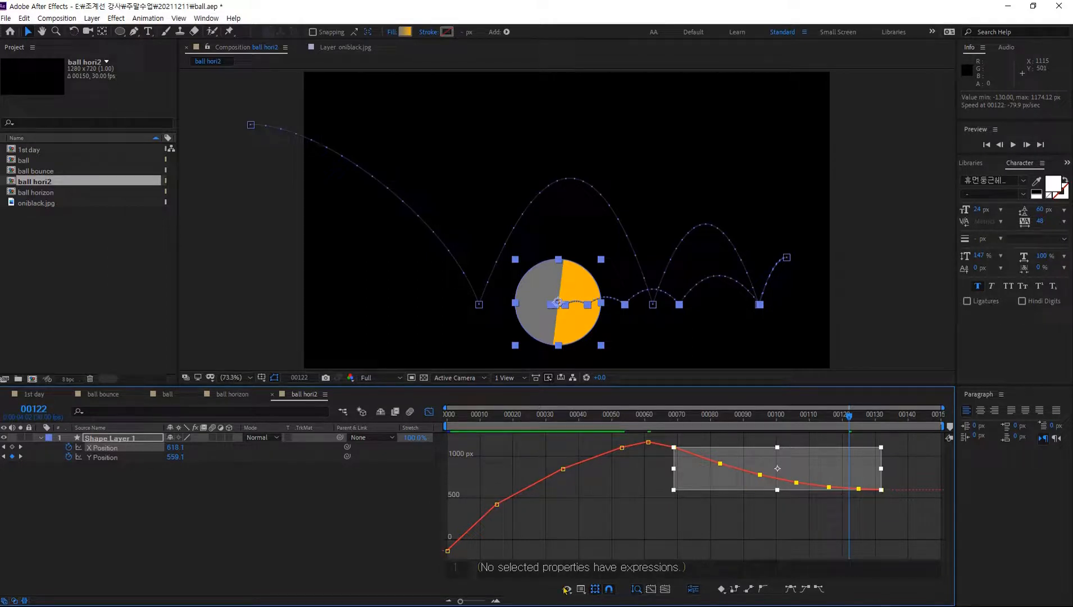
Compress the selected X Position keyframes vertically so the rebound ends at about 839 px
click(494, 601)
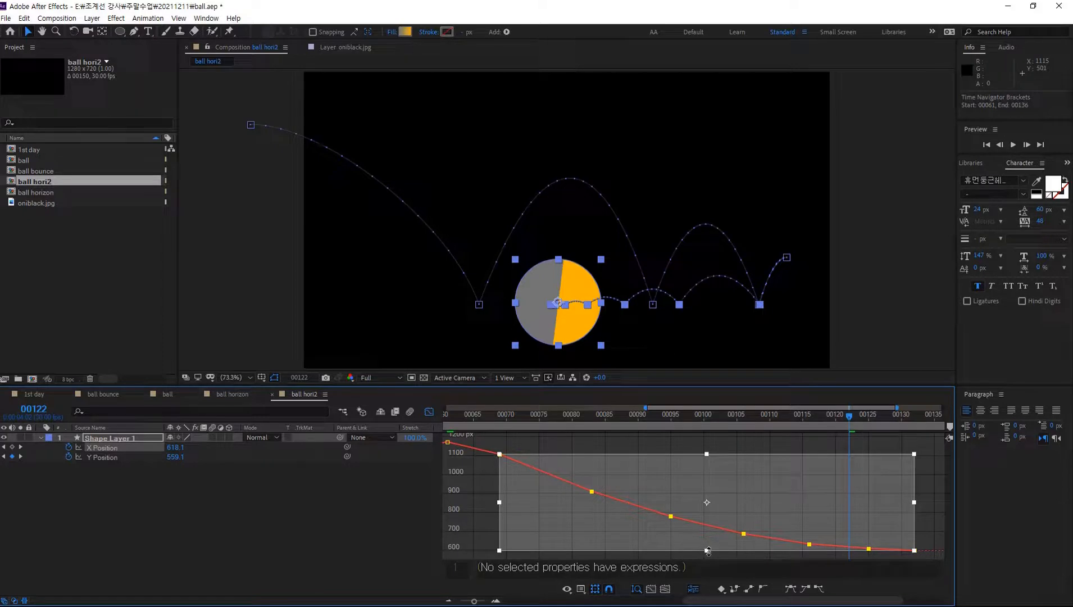
drag(707, 551, 707, 508)
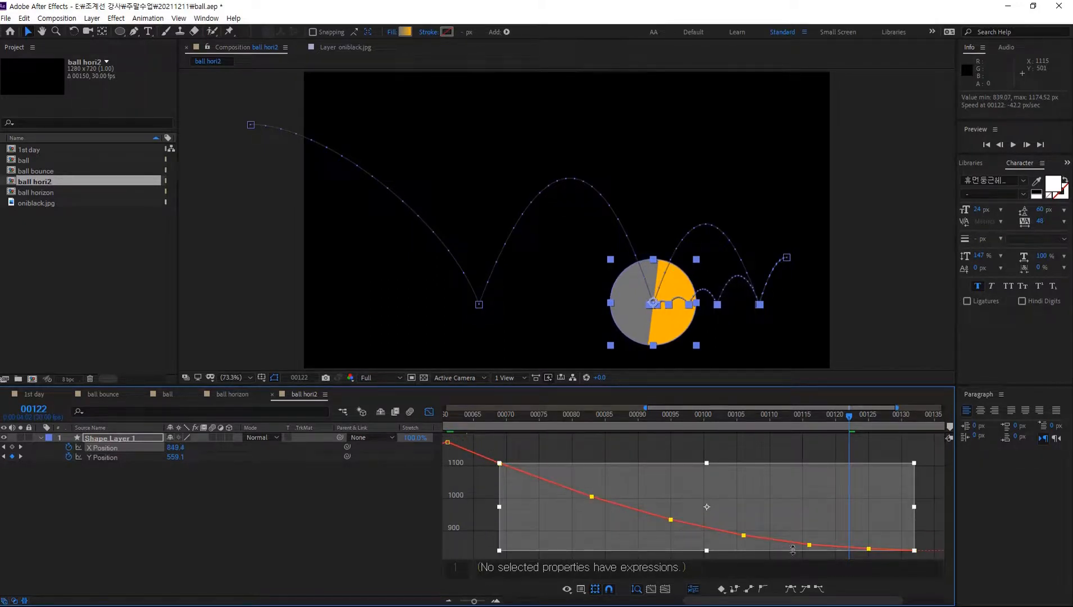
click(758, 457)
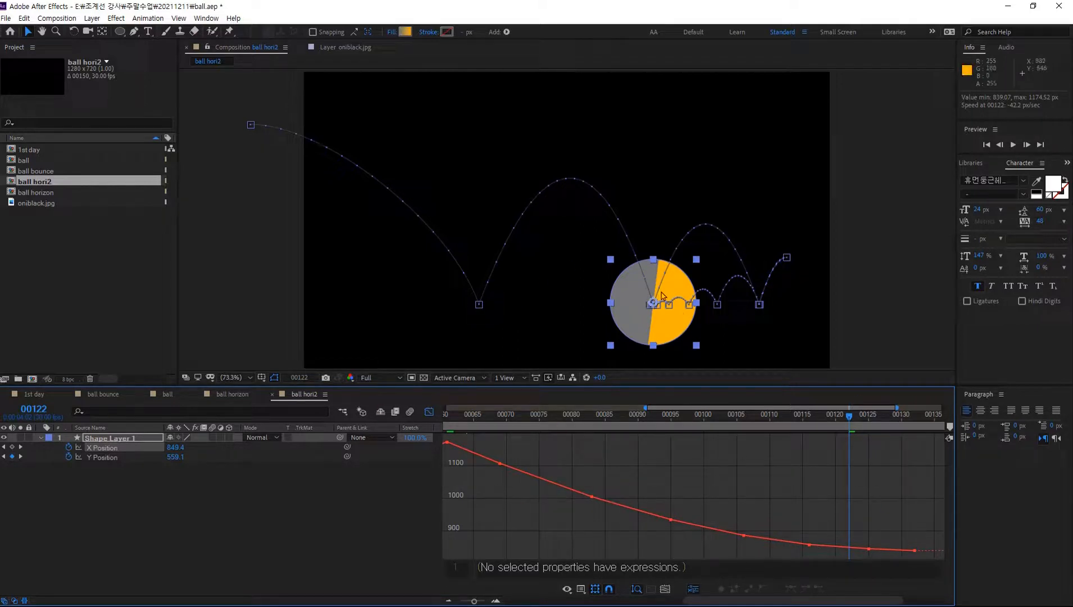
Switch from the graph back to the keyframe layer view, show the full duration and play the shortened rebound from frame 0
click(430, 412)
drag(475, 601, 443, 604)
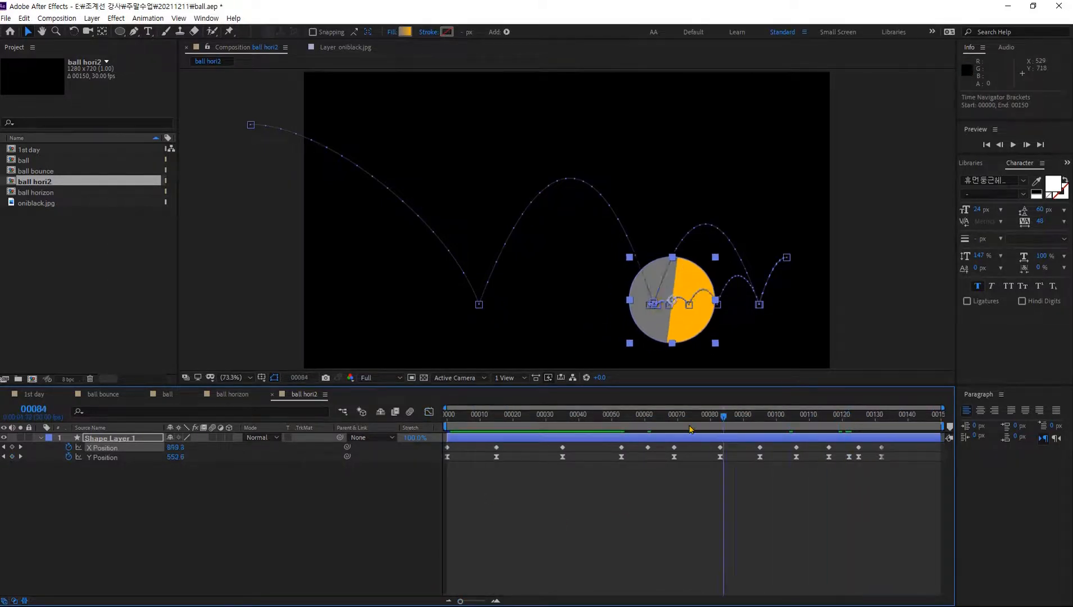
key(Home)
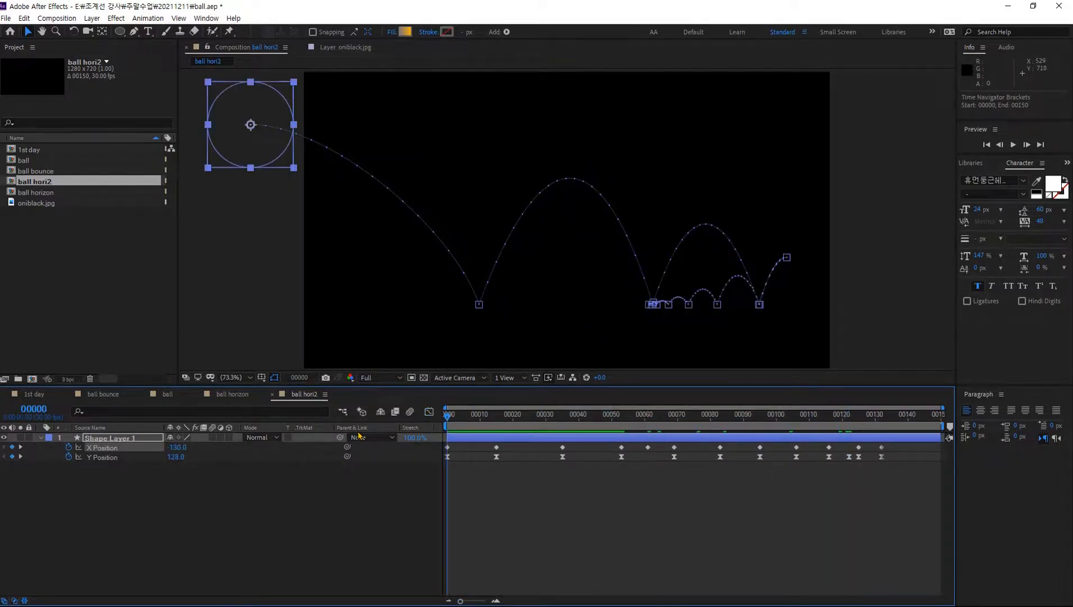
key(space)
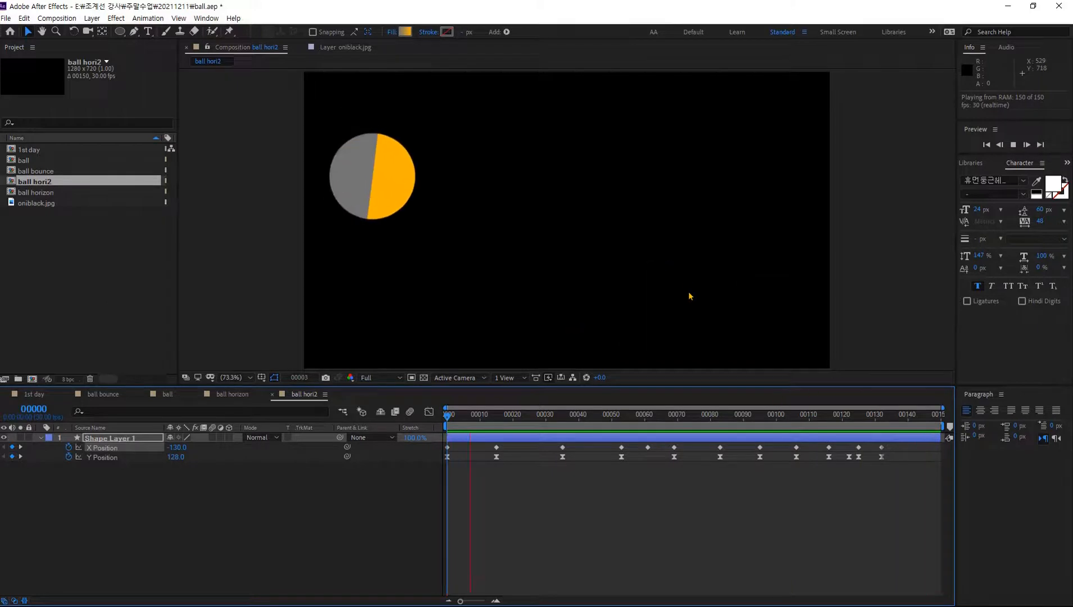
Delete the stray Y Position keyframe at frame 122 and replay the animation from the start
mouse_move(850, 418)
mouse_down()
mouse_move(832, 420)
mouse_move(859, 422)
mouse_up()
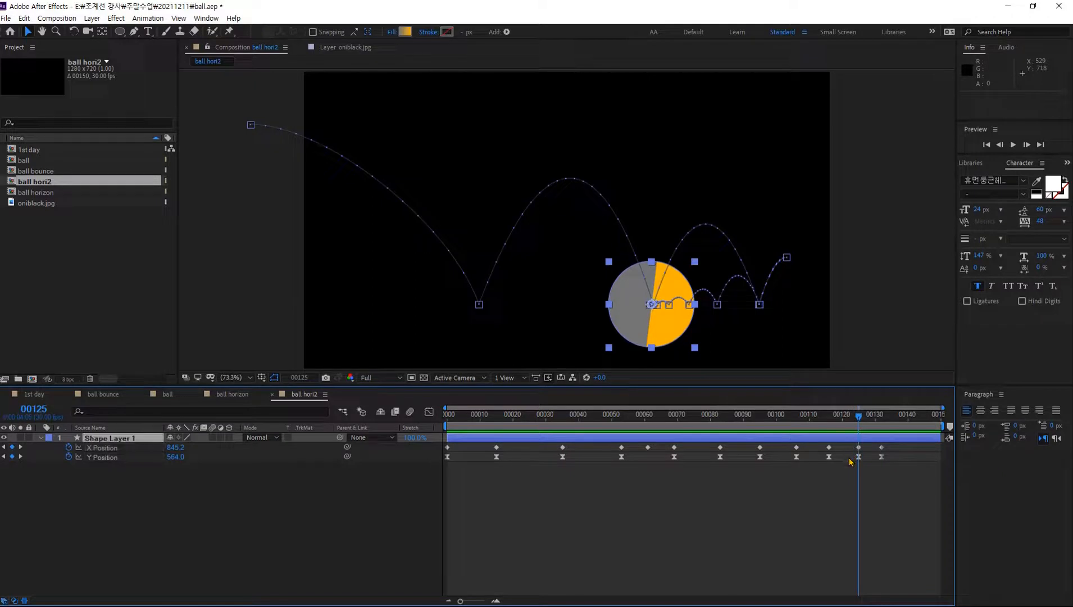
key(space)
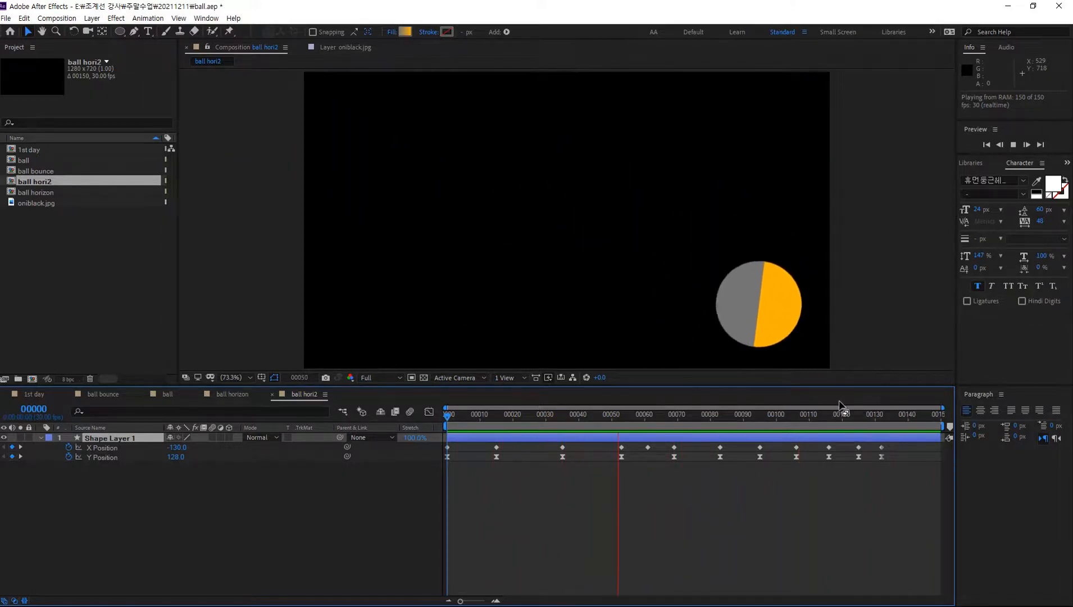
Keyframe the ball's Rotation from 0° at frame 0 to 2x+156° at frame 61, and preview the spin from the start
drag(822, 419, 437, 478)
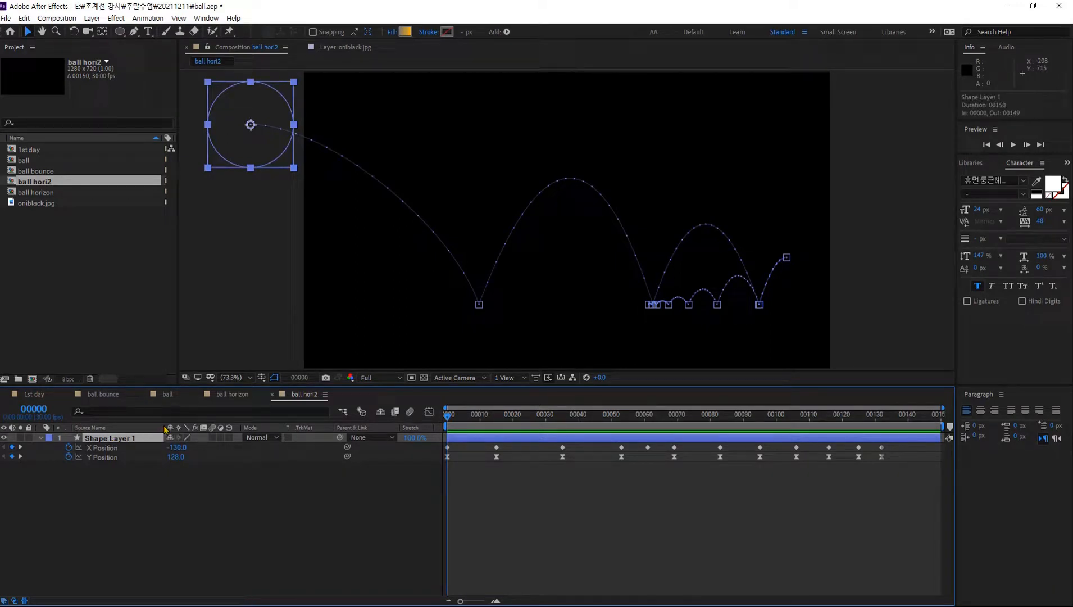
click(79, 467)
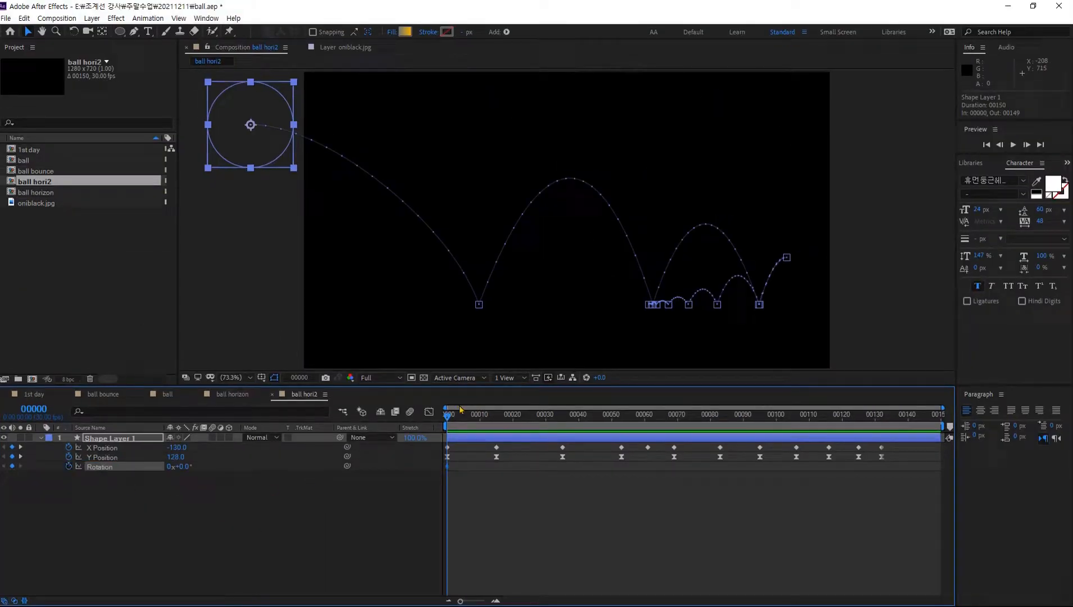
drag(448, 418, 649, 454)
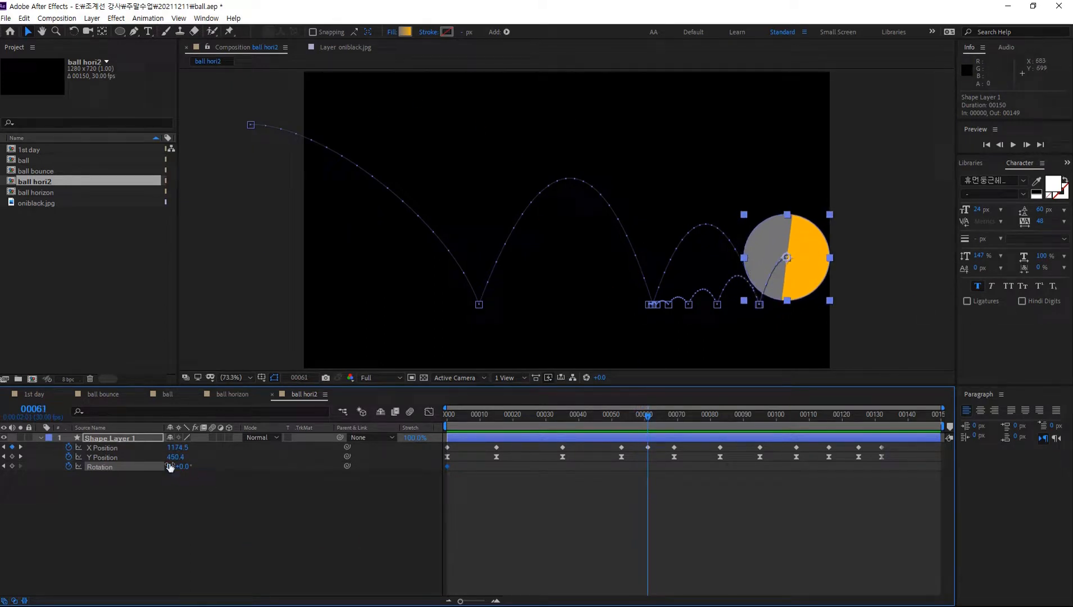
key(Return)
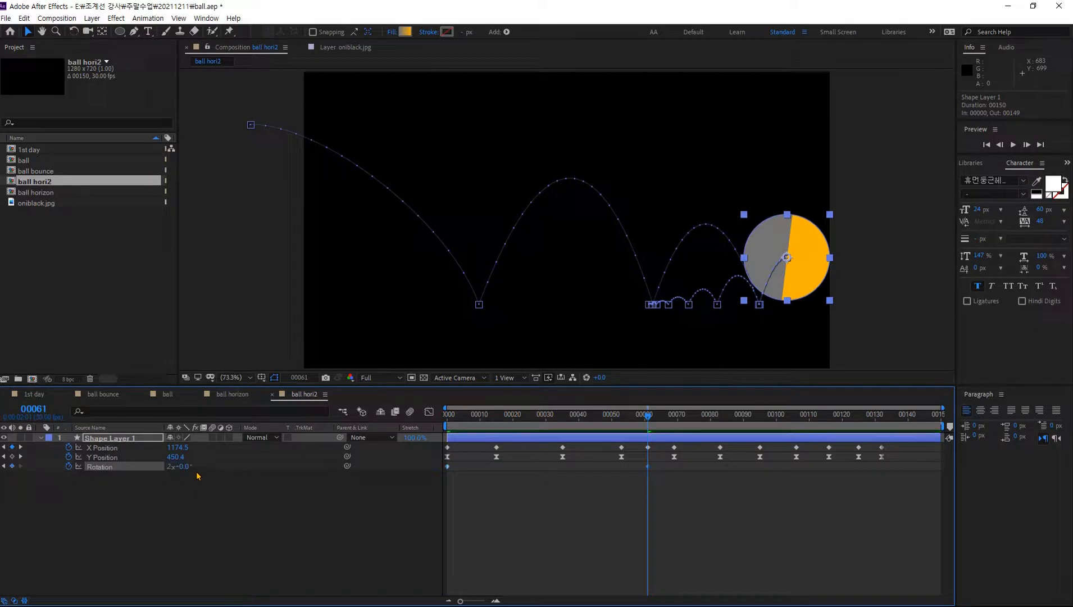
drag(185, 470, 303, 498)
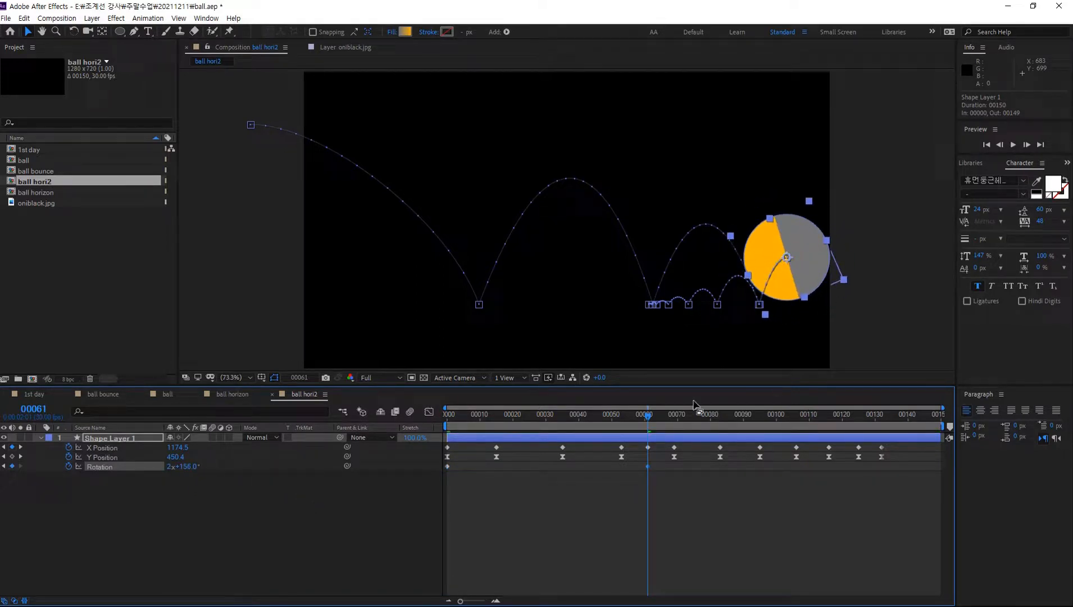
drag(647, 417, 439, 419)
key(space)
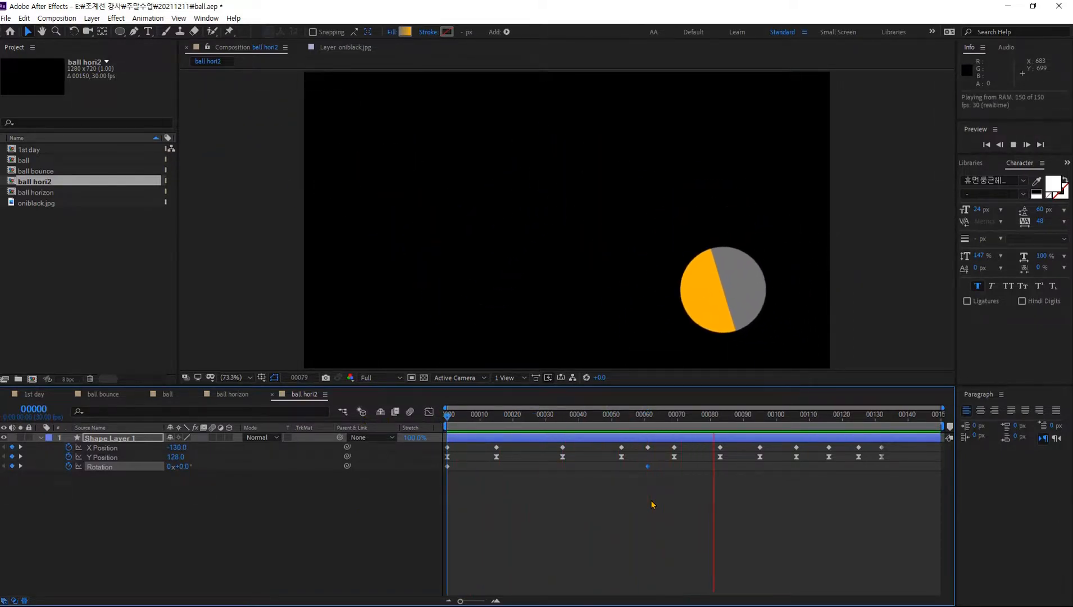
Add a Rotation keyframe of 1x+76° at frame 132, where the ball comes to rest, and preview the animation
click(751, 416)
drag(751, 415, 883, 480)
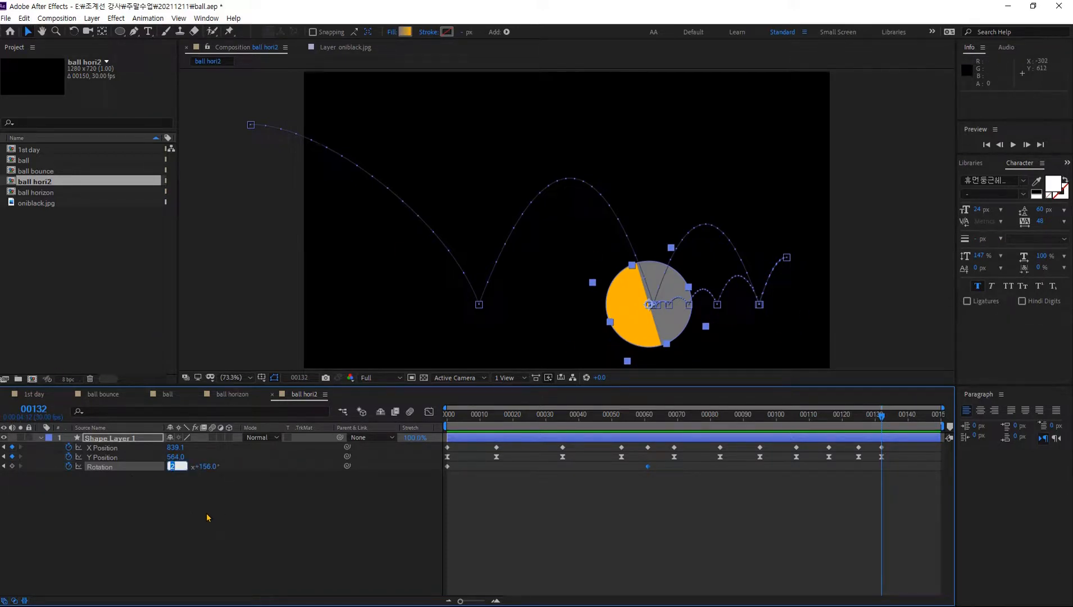
click(172, 478)
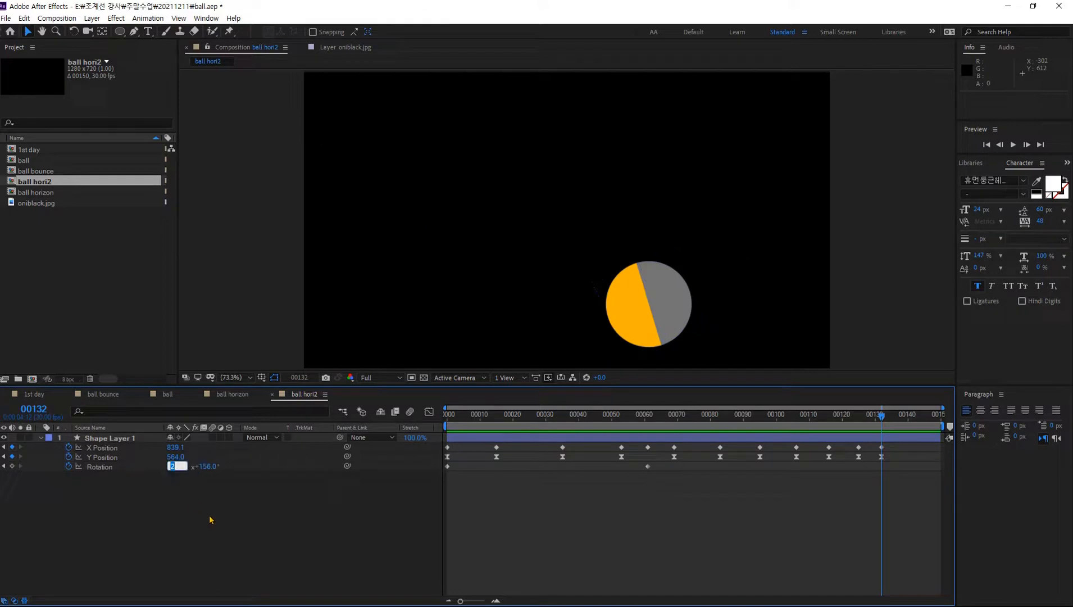
key(Return)
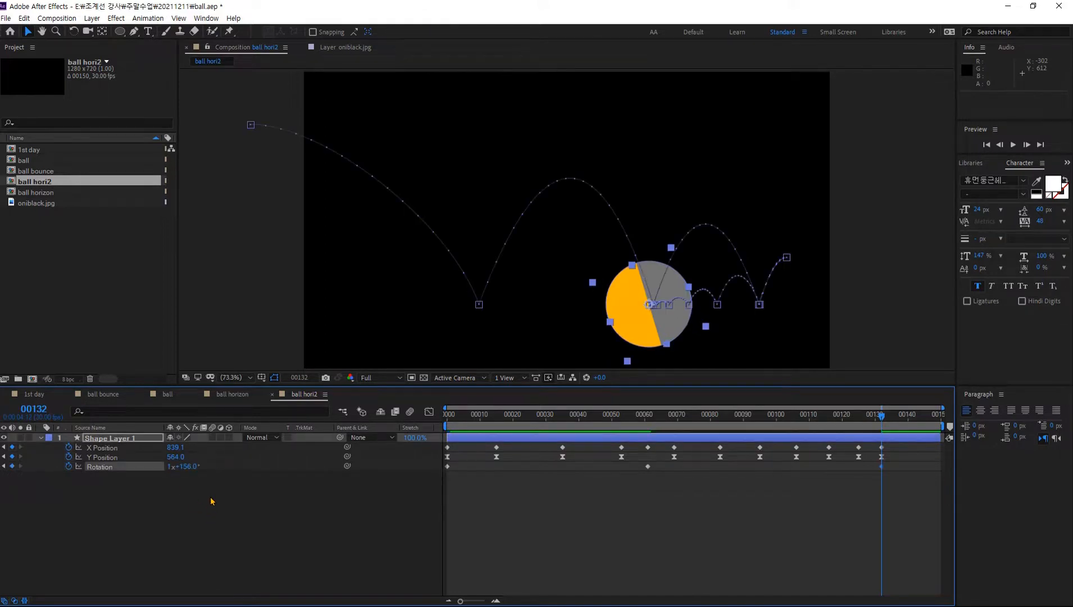
drag(187, 471, 157, 483)
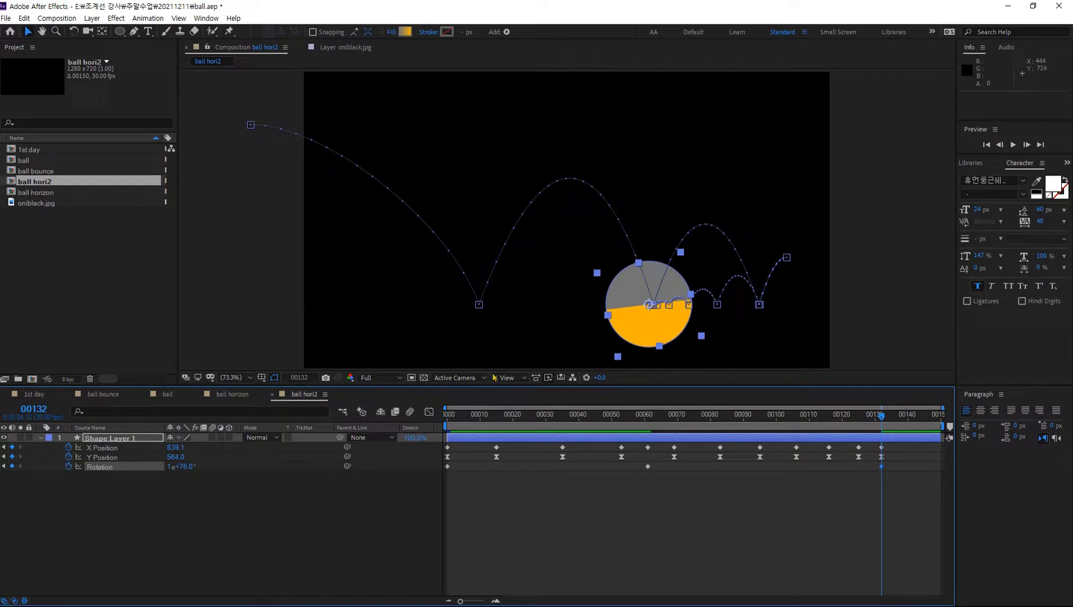
key(space)
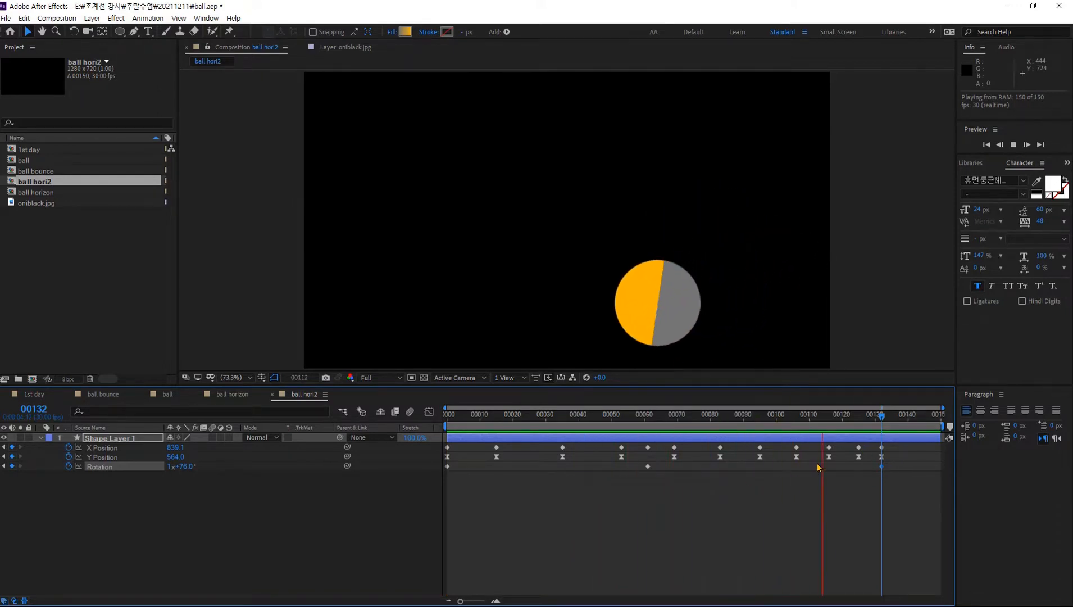
Apply Easy Ease In to the Rotation keyframe at frame 132 in the Graph Editor and preview the spin slowing down
click(880, 417)
drag(881, 416, 884, 477)
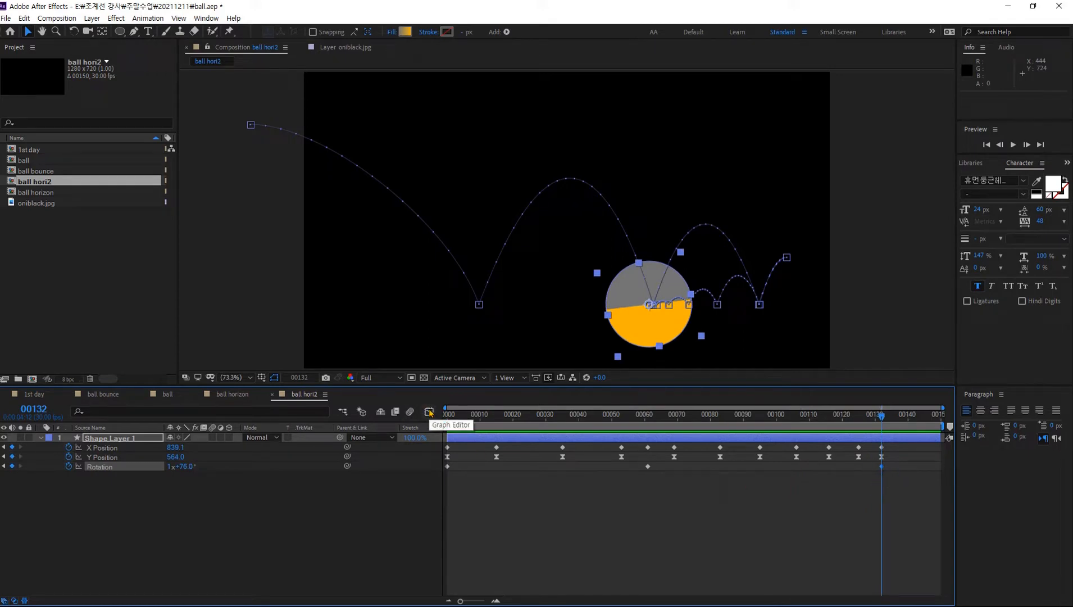
click(429, 413)
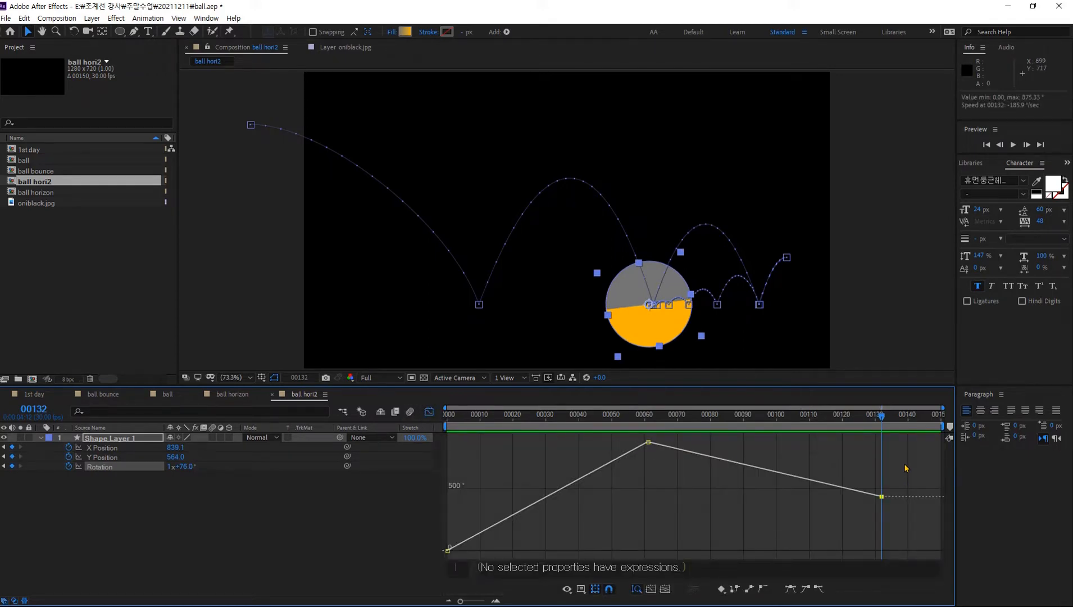
mouse_move(905, 466)
mouse_down()
mouse_move(835, 527)
mouse_move(871, 508)
mouse_move(849, 503)
mouse_up()
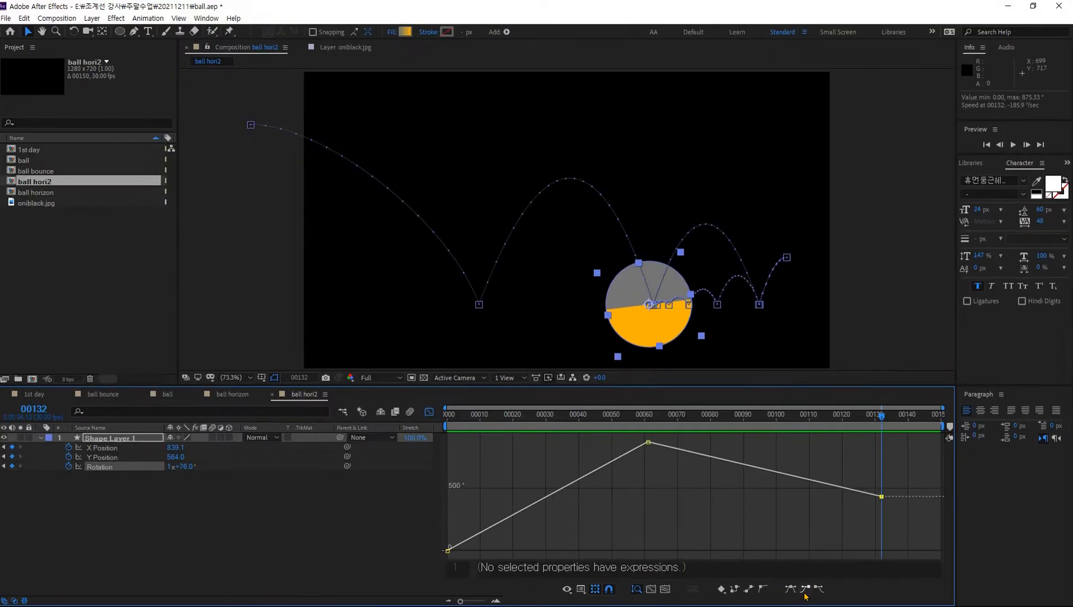
click(804, 573)
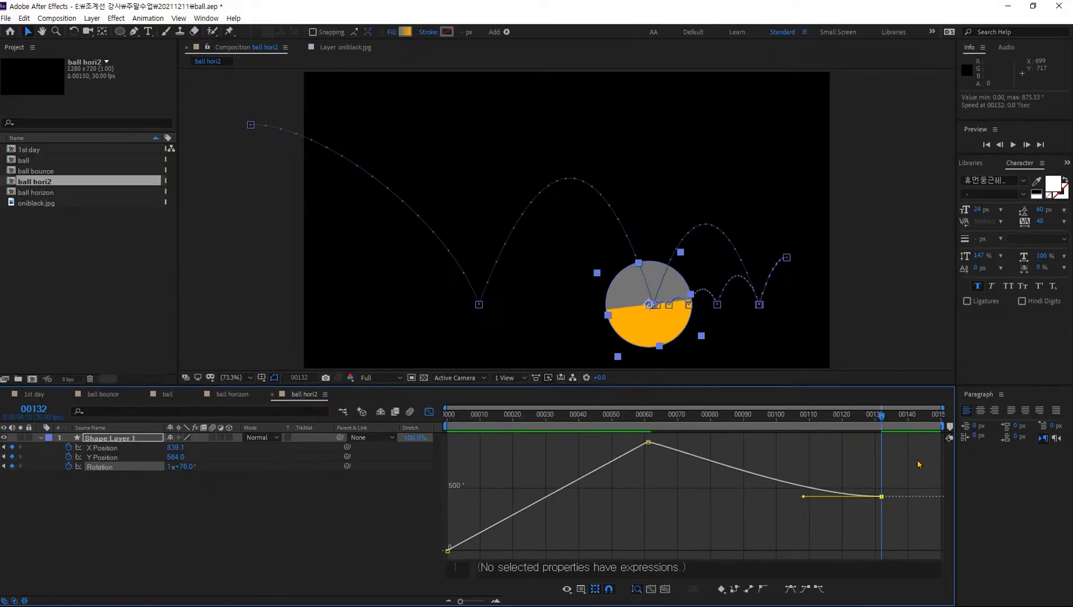
key(space)
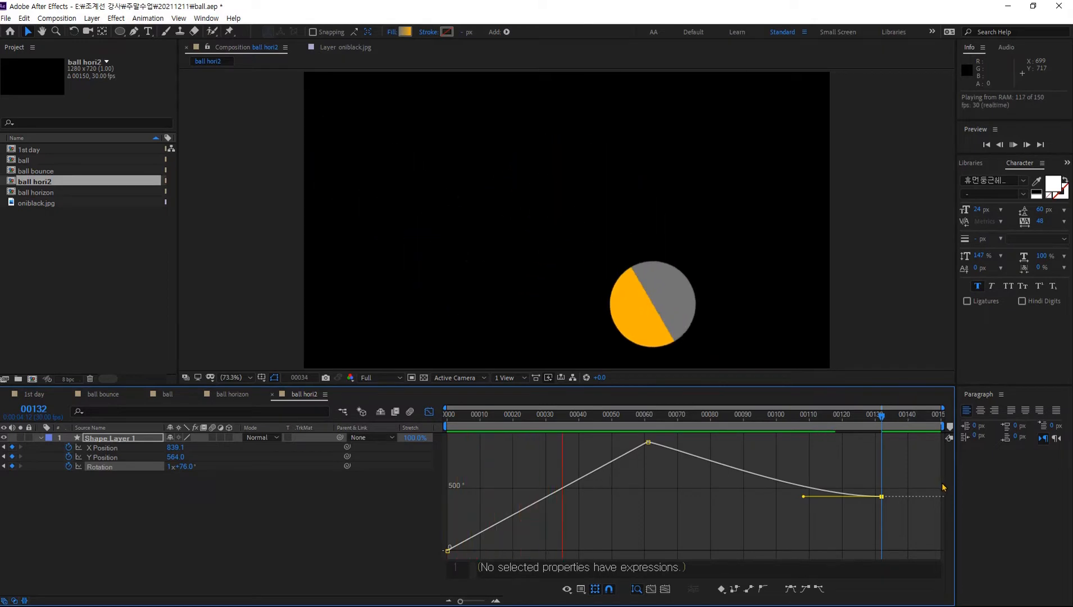